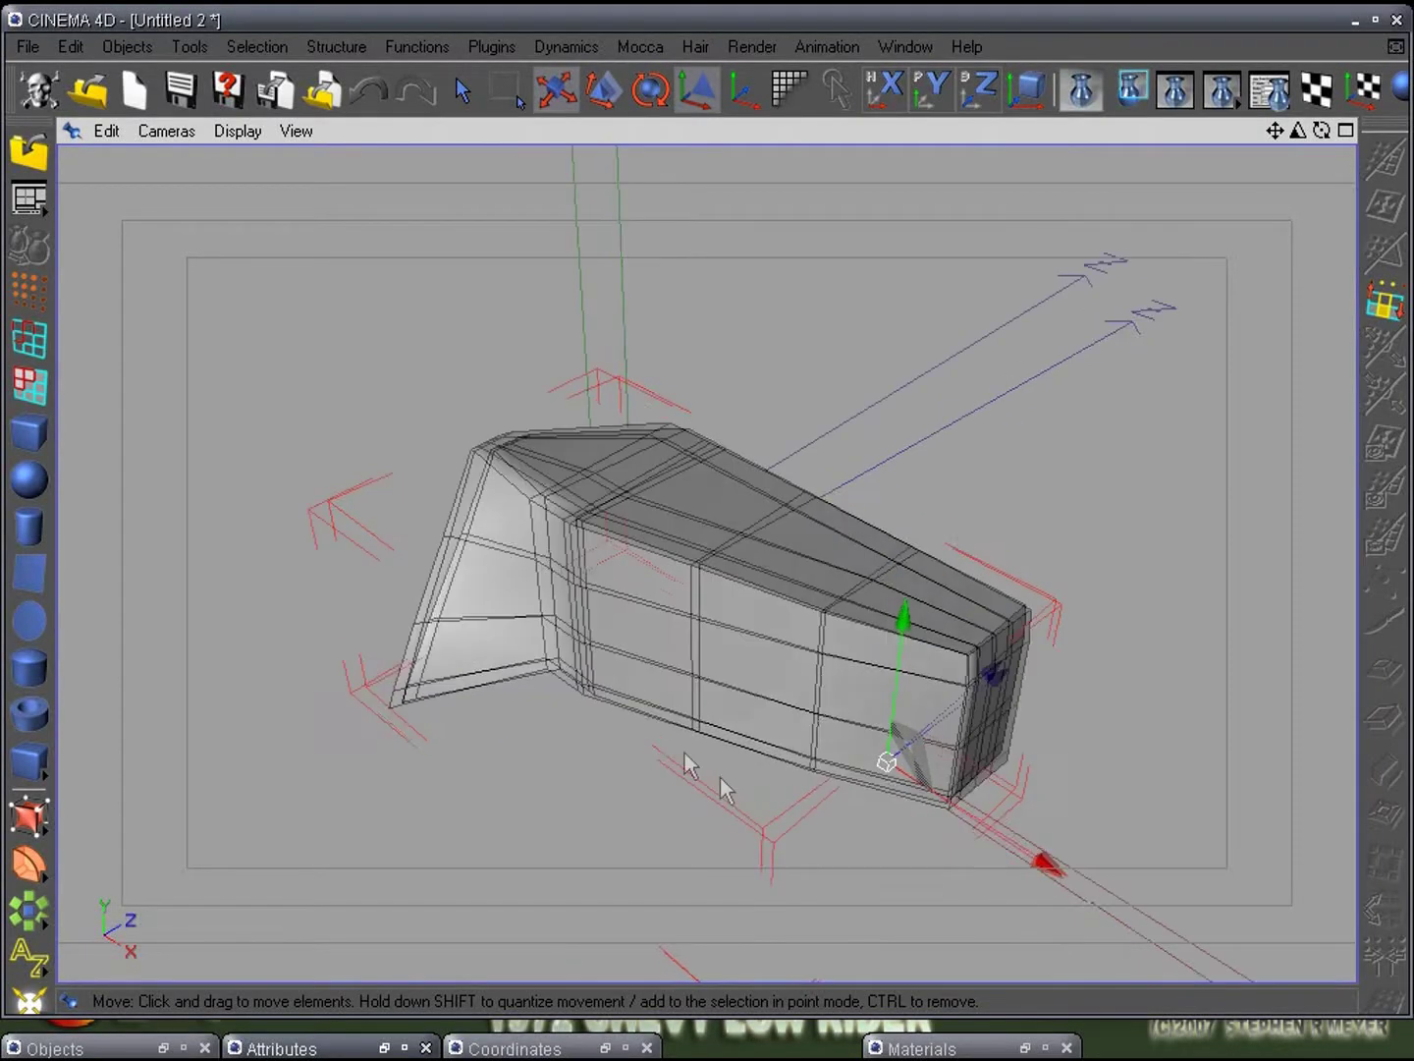
{"action": "middle_click_drag", "start_coordinate": [774, 713], "coordinate": [755, 669], "text": "alt"}
{"action": "left_click_drag", "start_coordinate": [761, 680], "coordinate": [566, 664], "text": "alt"}
{"action": "right_click_drag", "start_coordinate": [565, 664], "coordinate": [735, 730], "text": "alt"}
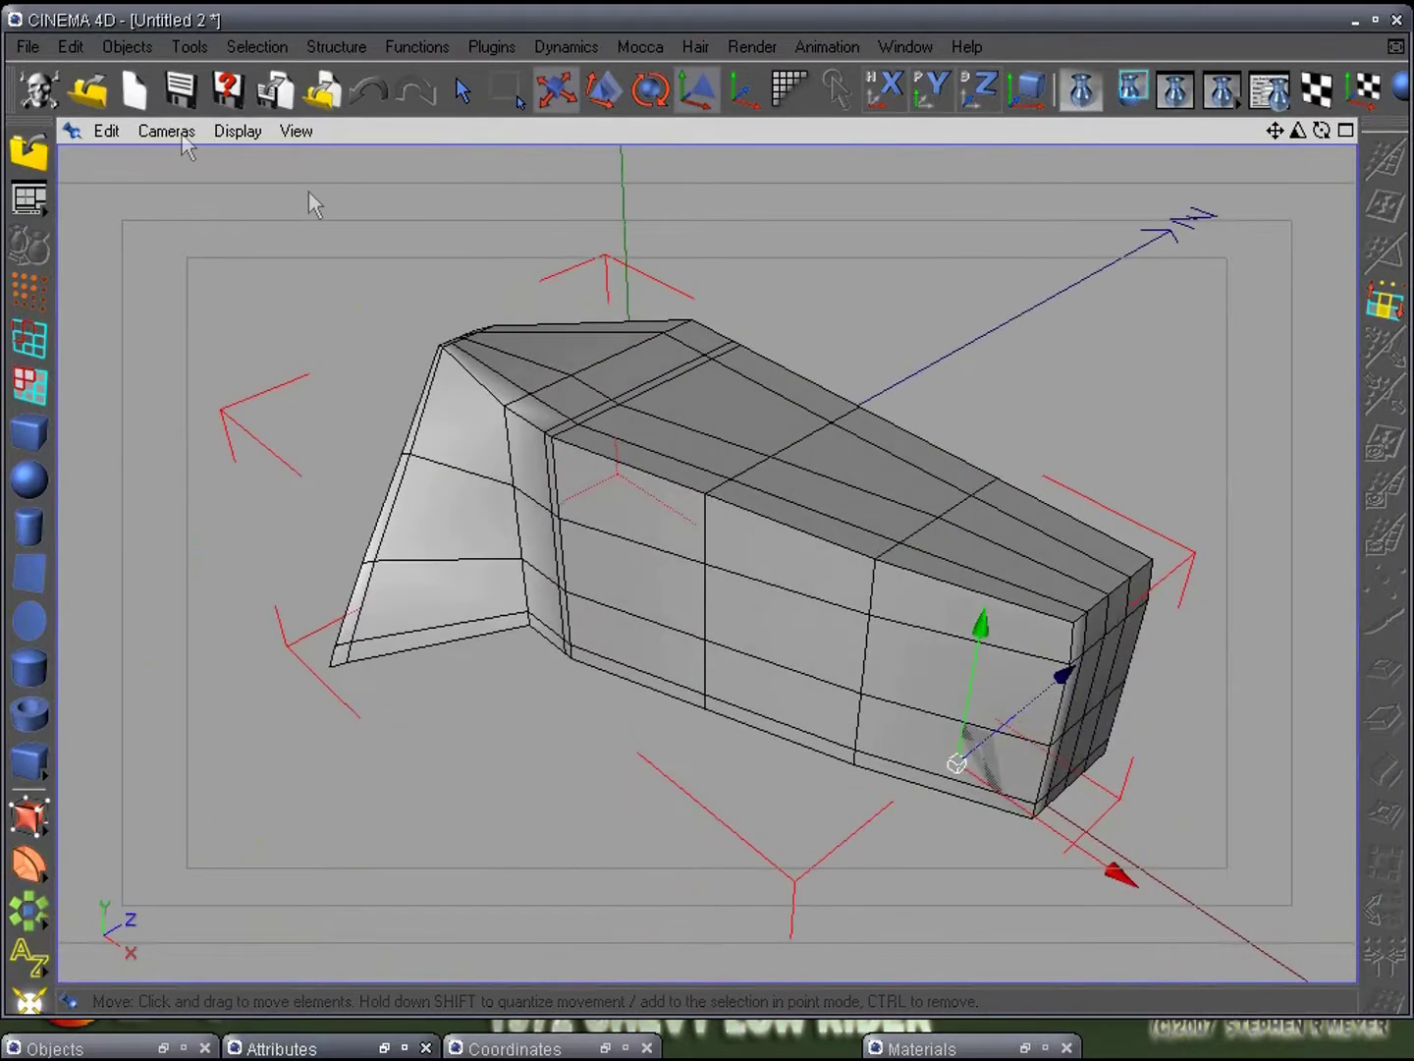
- Start a new scene with a cube, and make the cube editable in point mode
{"action": "left_click", "coordinate": [138, 93]}
{"action": "right_click_drag", "start_coordinate": [265, 221], "coordinate": [606, 653], "text": "alt"}
{"action": "left_click_drag", "start_coordinate": [607, 653], "coordinate": [729, 604], "text": "alt"}
{"action": "middle_click_drag", "start_coordinate": [730, 604], "coordinate": [721, 595], "text": "alt"}
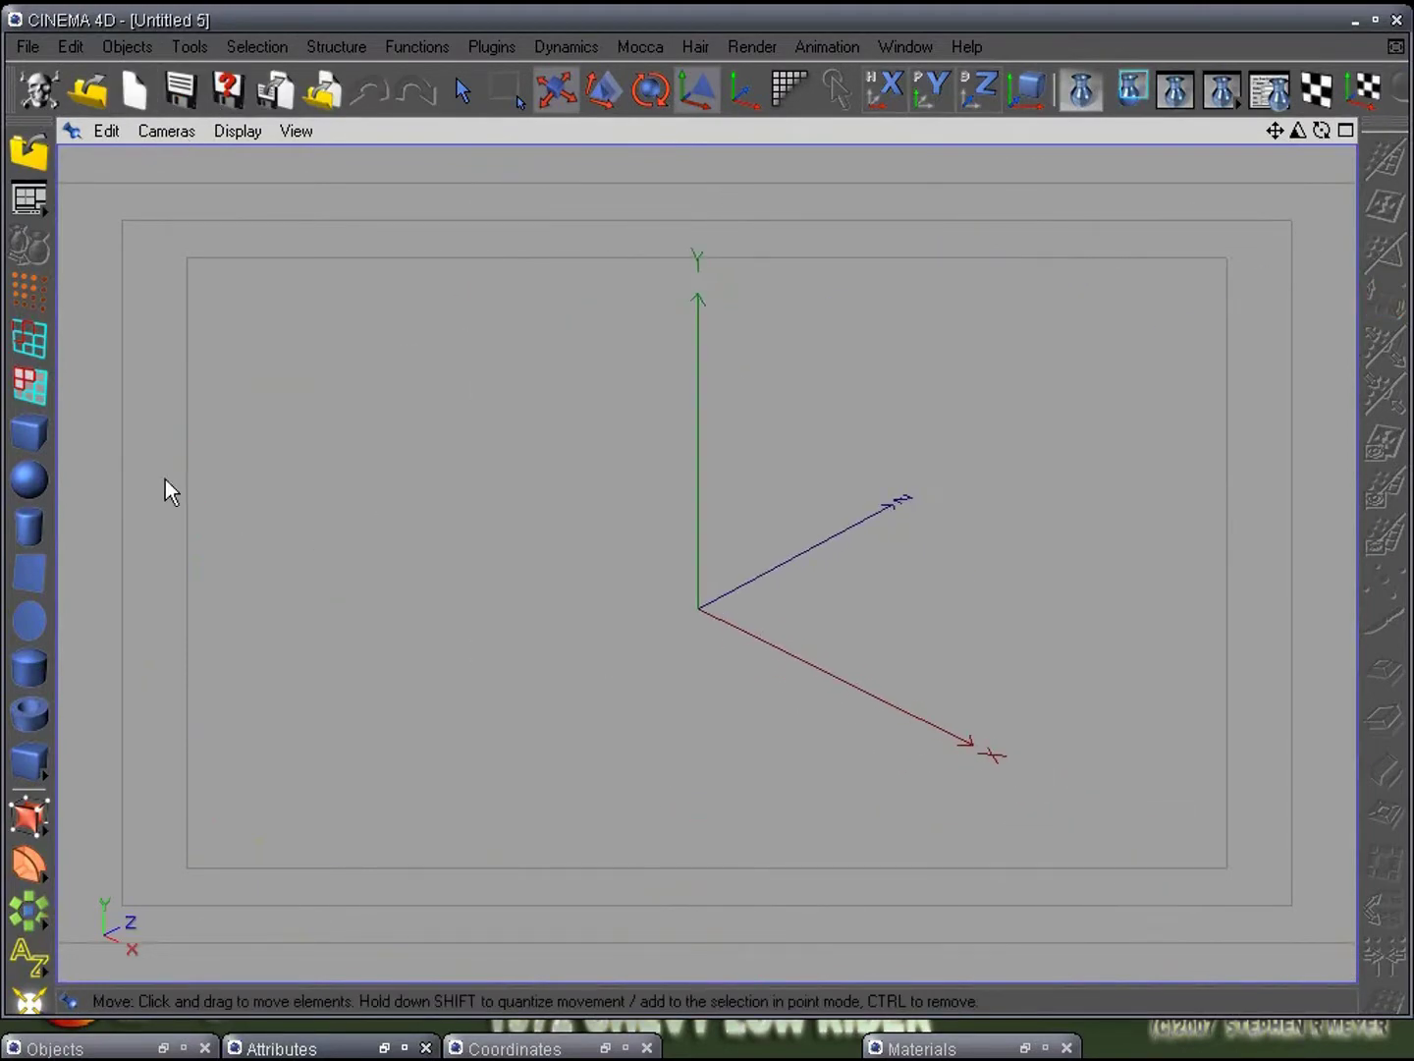
{"action": "left_click", "coordinate": [29, 432]}
{"action": "left_click", "coordinate": [41, 240]}
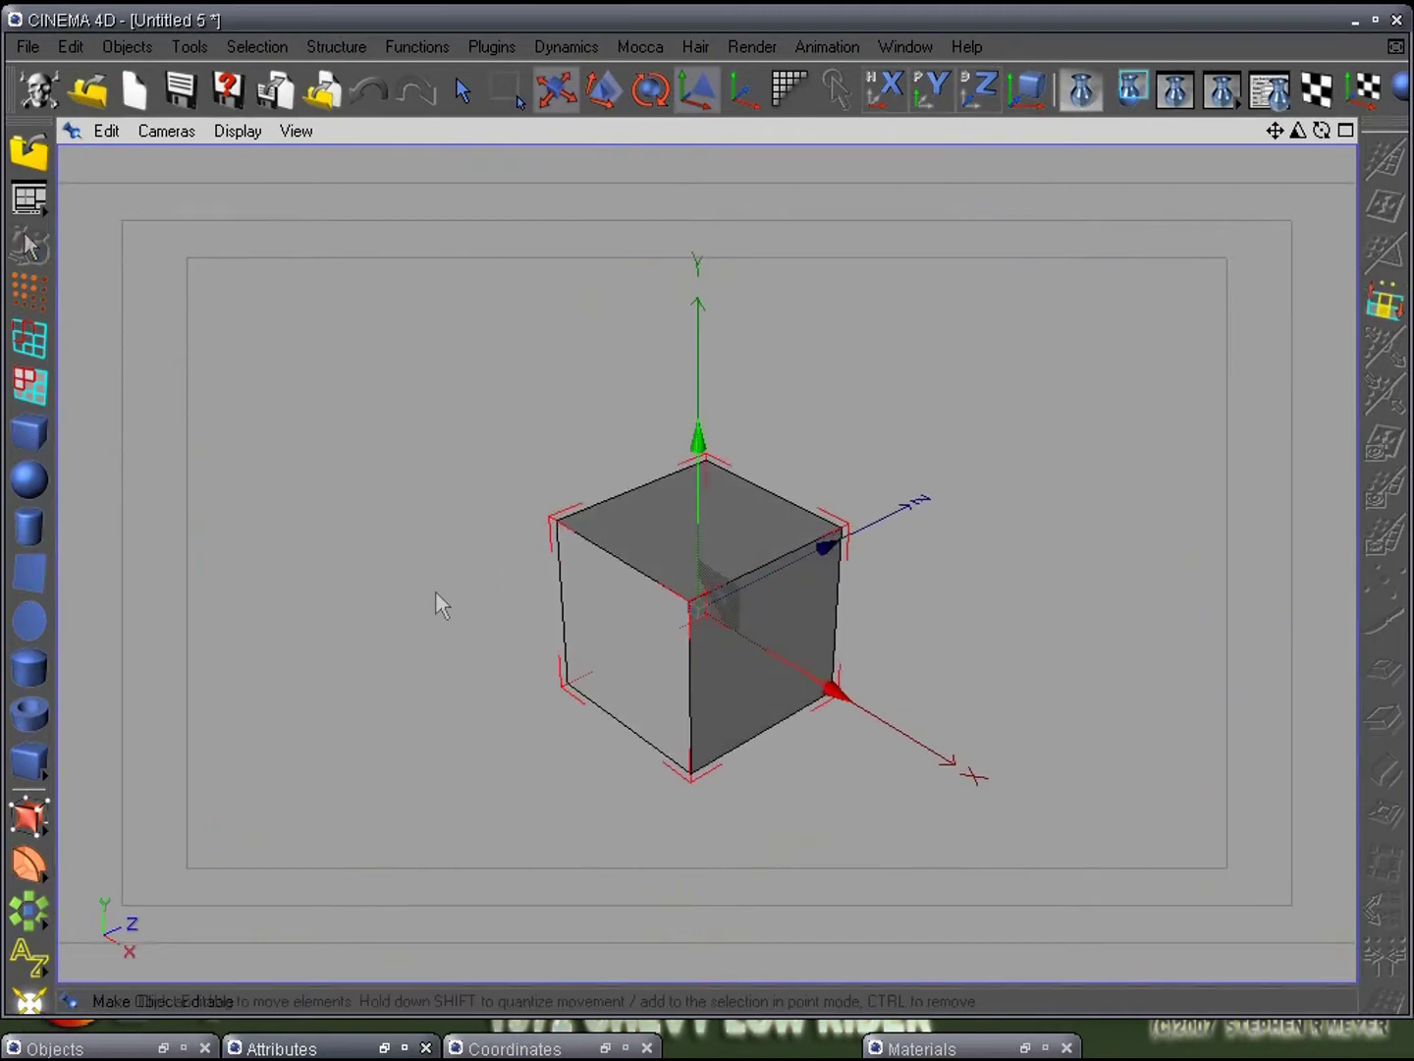
{"action": "left_click_drag", "start_coordinate": [436, 590], "coordinate": [291, 439], "text": "alt"}
{"action": "left_click", "coordinate": [29, 290]}
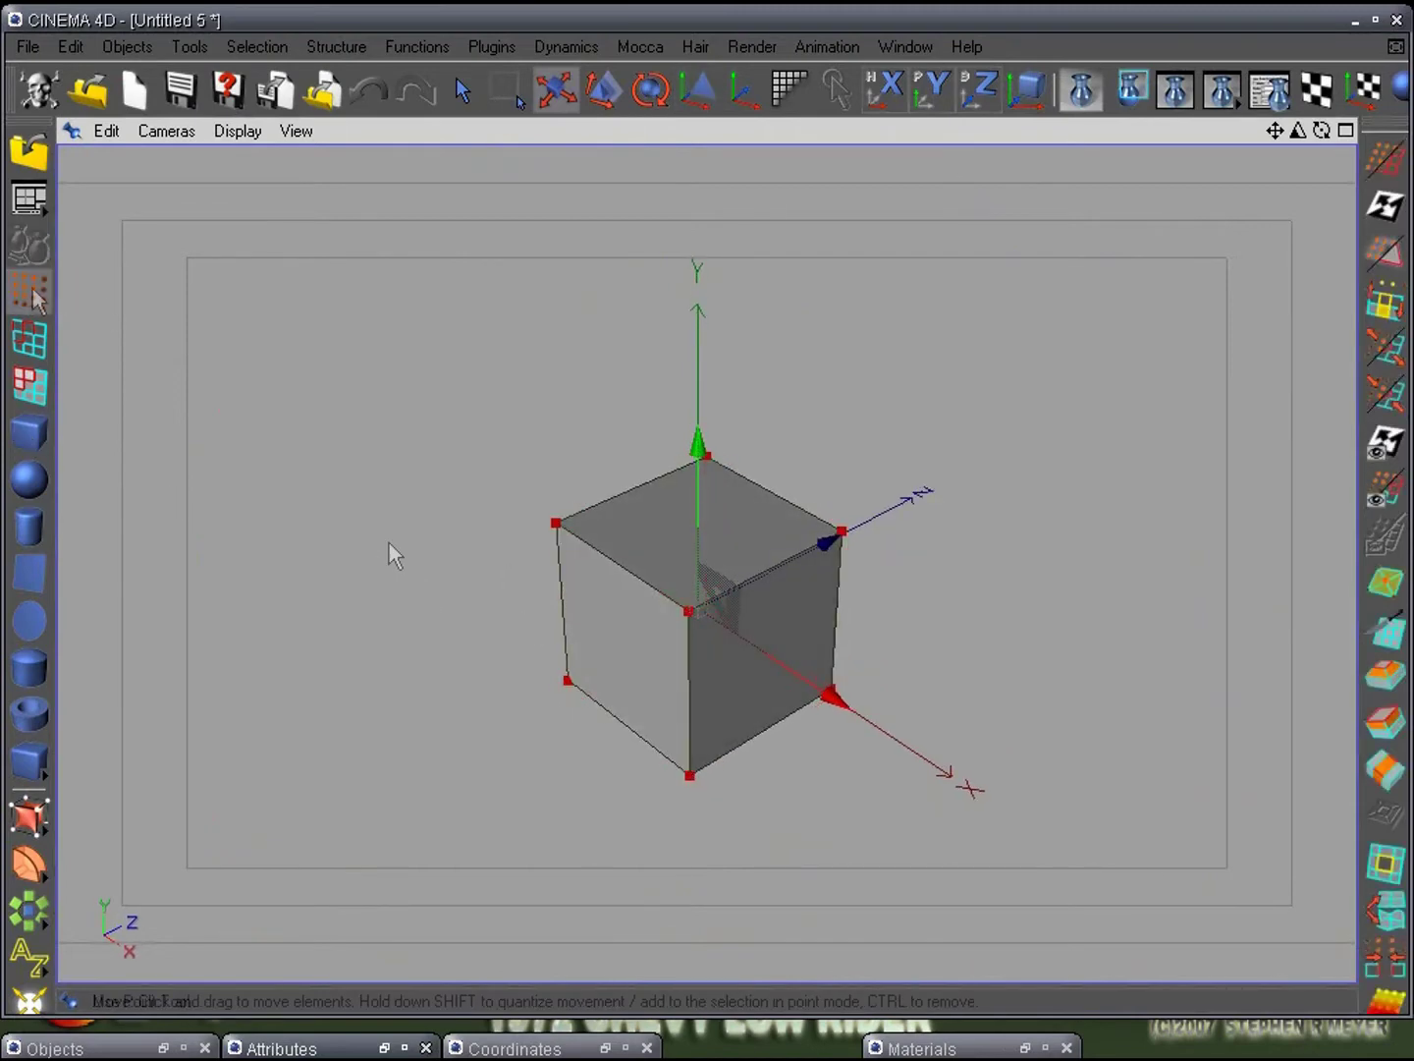
- In the top view, set Rectangle Selection to include hidden elements by disabling Only Select Visible Elements
{"action": "key", "text": "F2"}
{"action": "scroll", "coordinate": [624, 687], "scroll_direction": "up", "scroll_amount": 2}
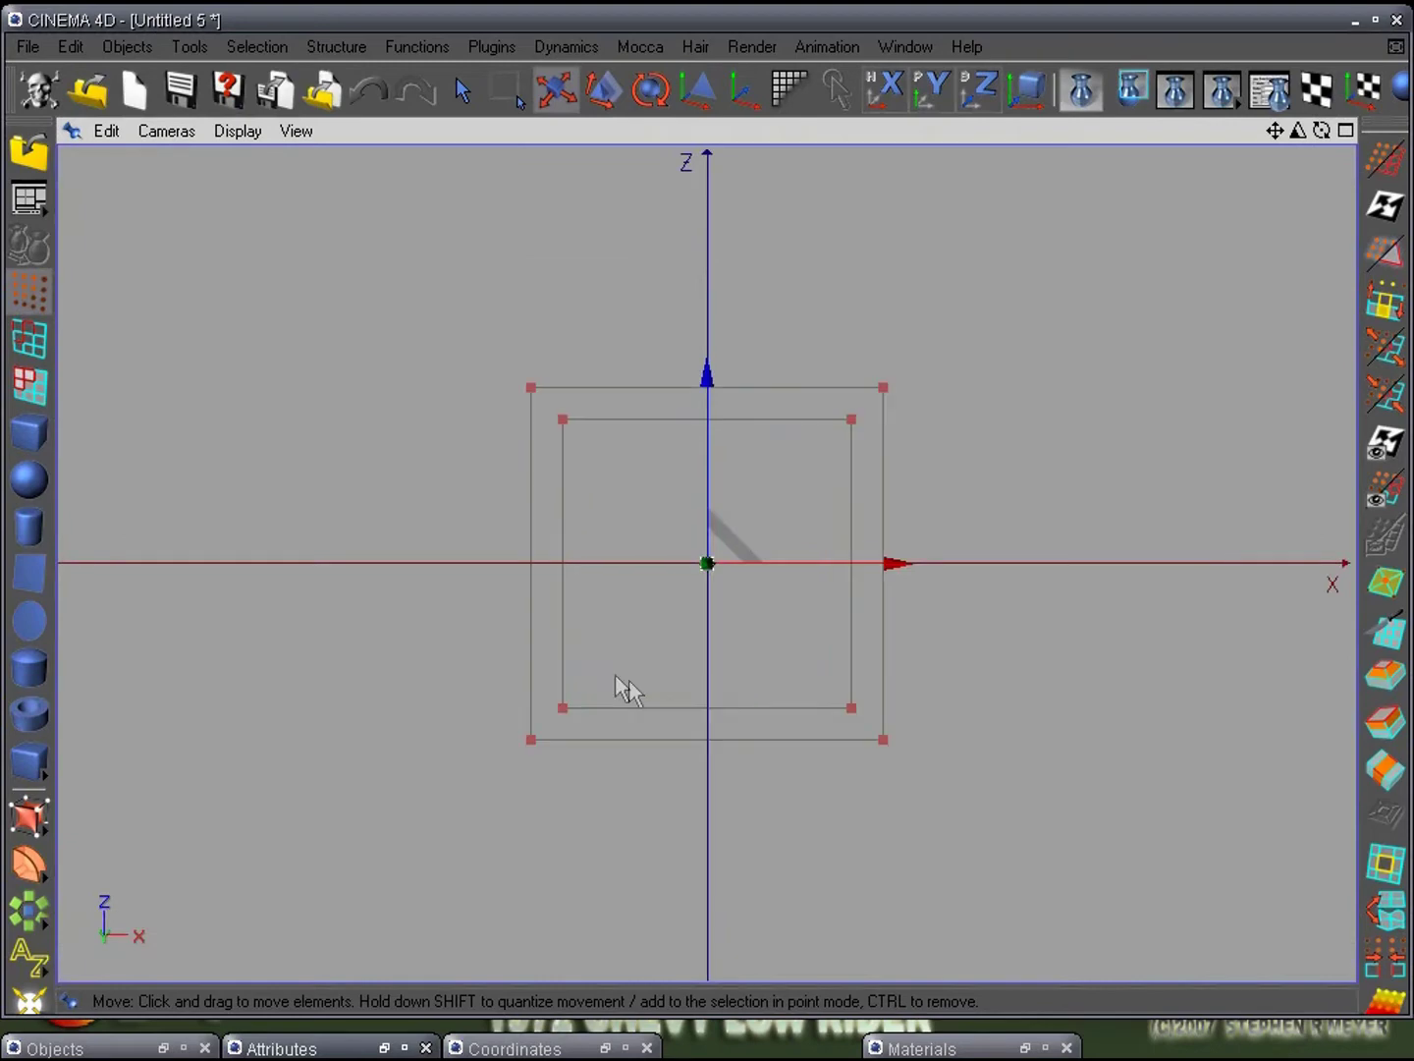
{"action": "left_click", "coordinate": [508, 78]}
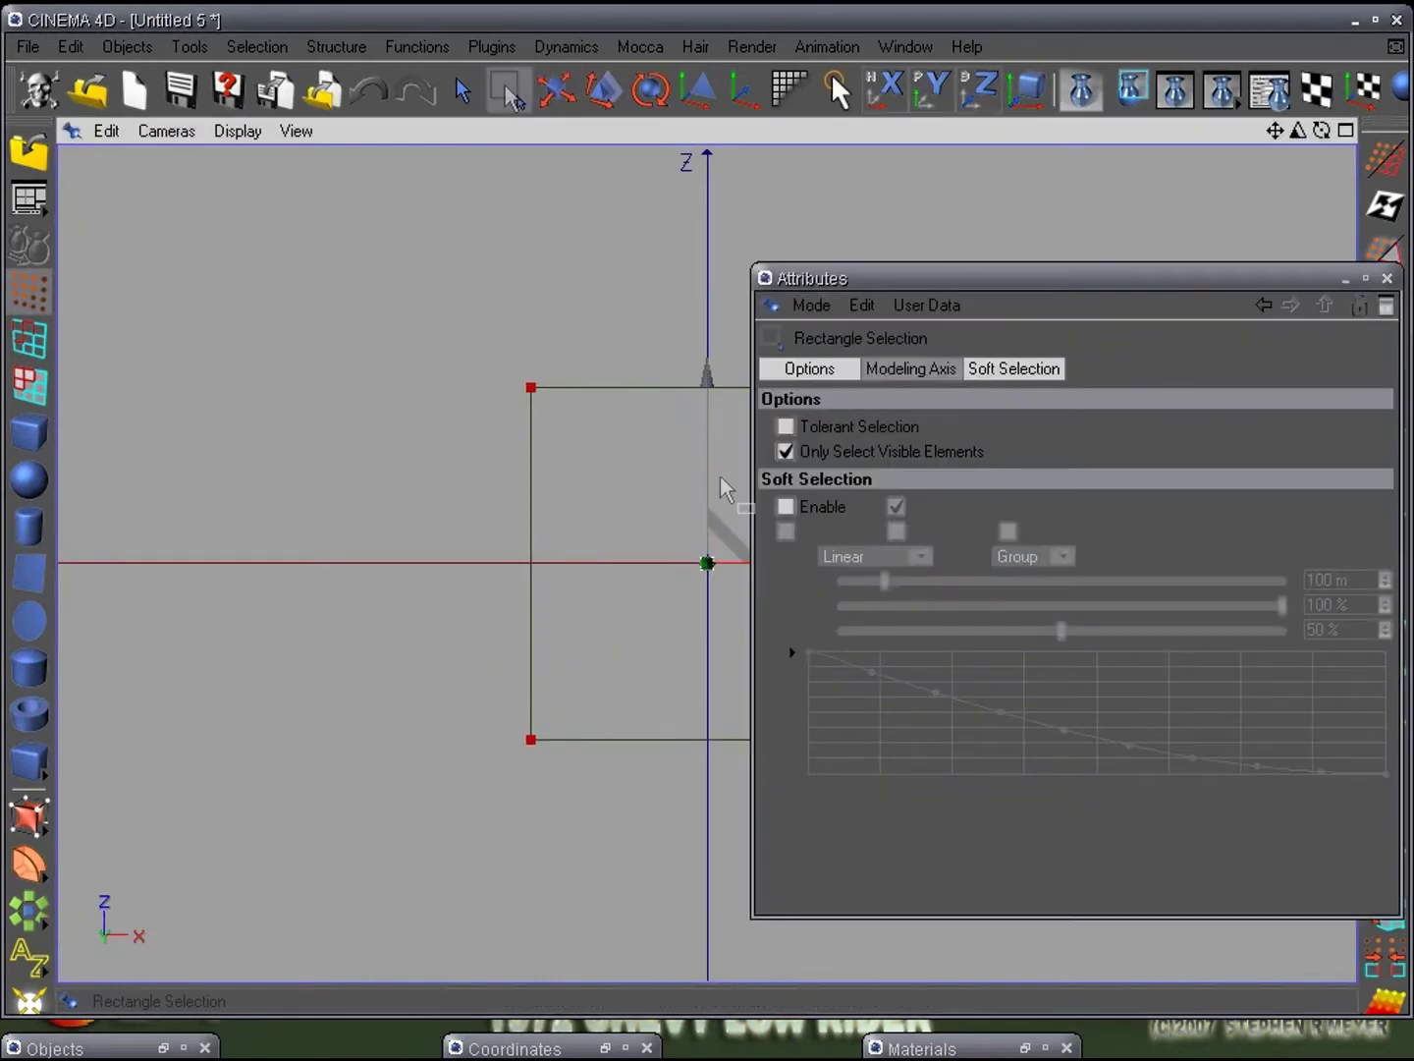
{"action": "left_click", "coordinate": [784, 451]}
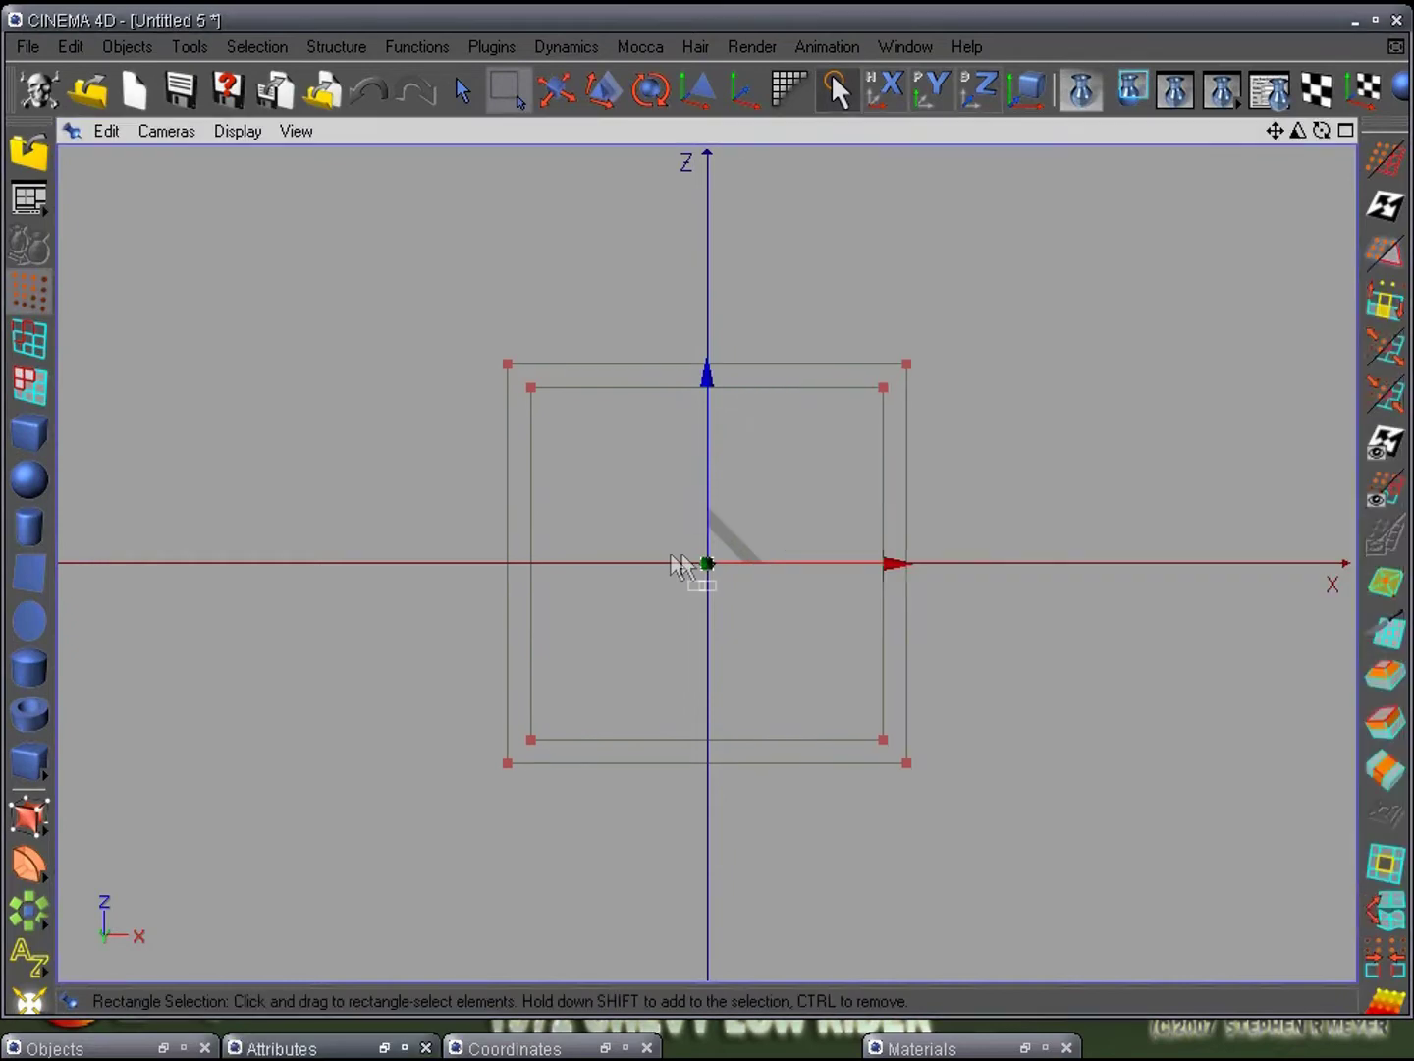
- Select the points at the cube's +X end and scale them along Z to about 30% of the original width
{"action": "left_click_drag", "start_coordinate": [862, 272], "coordinate": [1085, 869]}
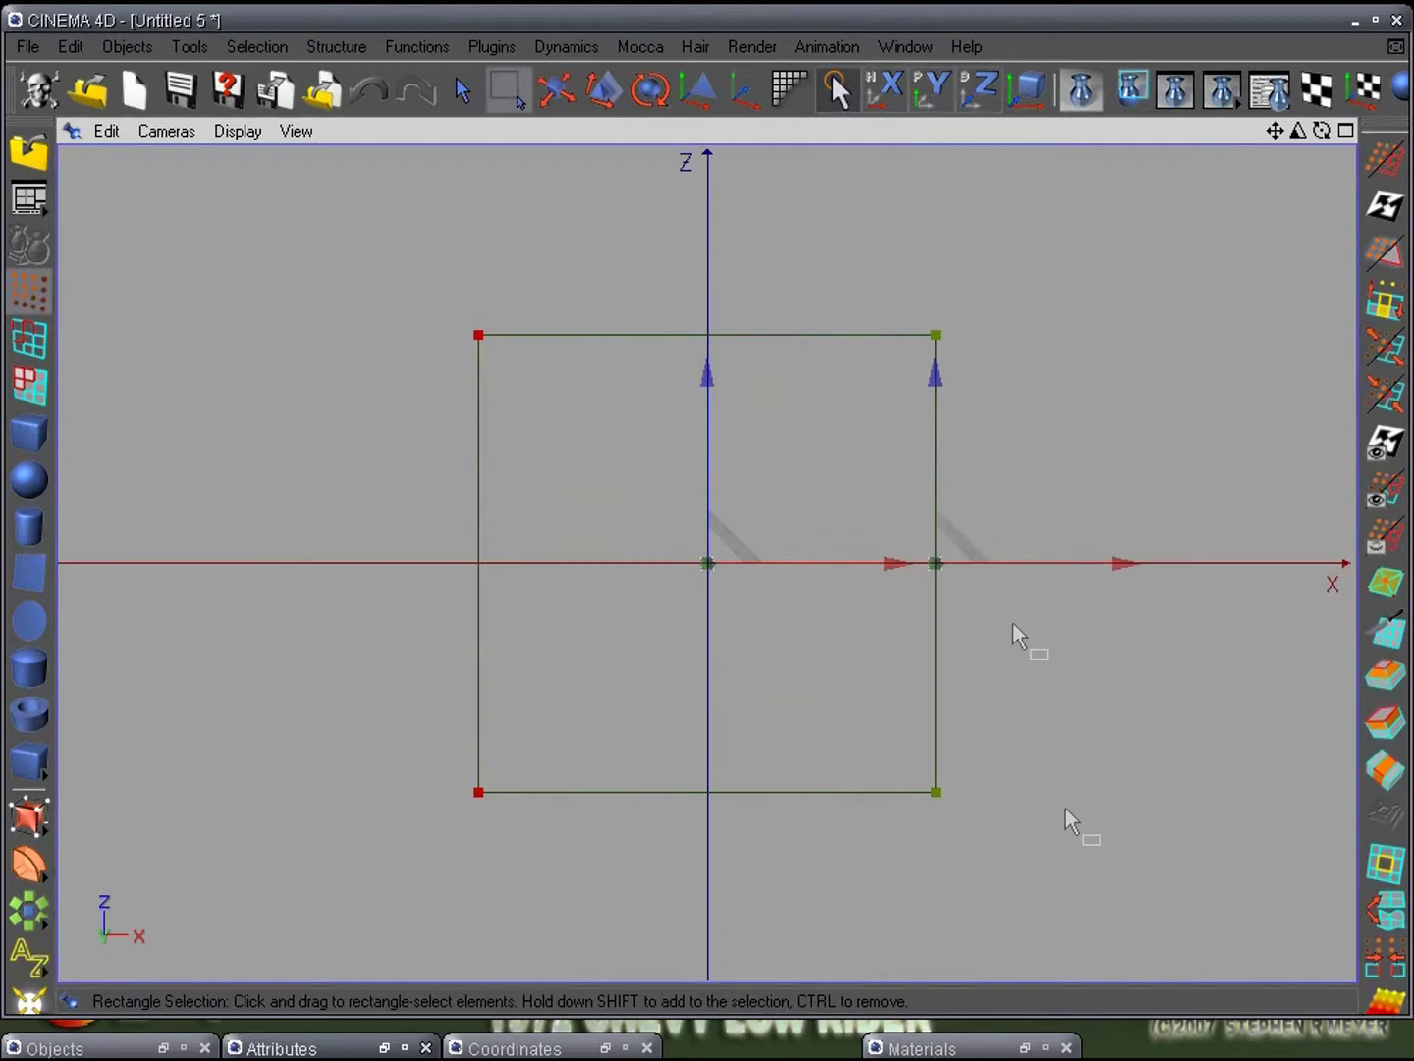
{"action": "left_click", "coordinate": [600, 98]}
{"action": "left_click_drag", "start_coordinate": [941, 367], "coordinate": [92, 677]}
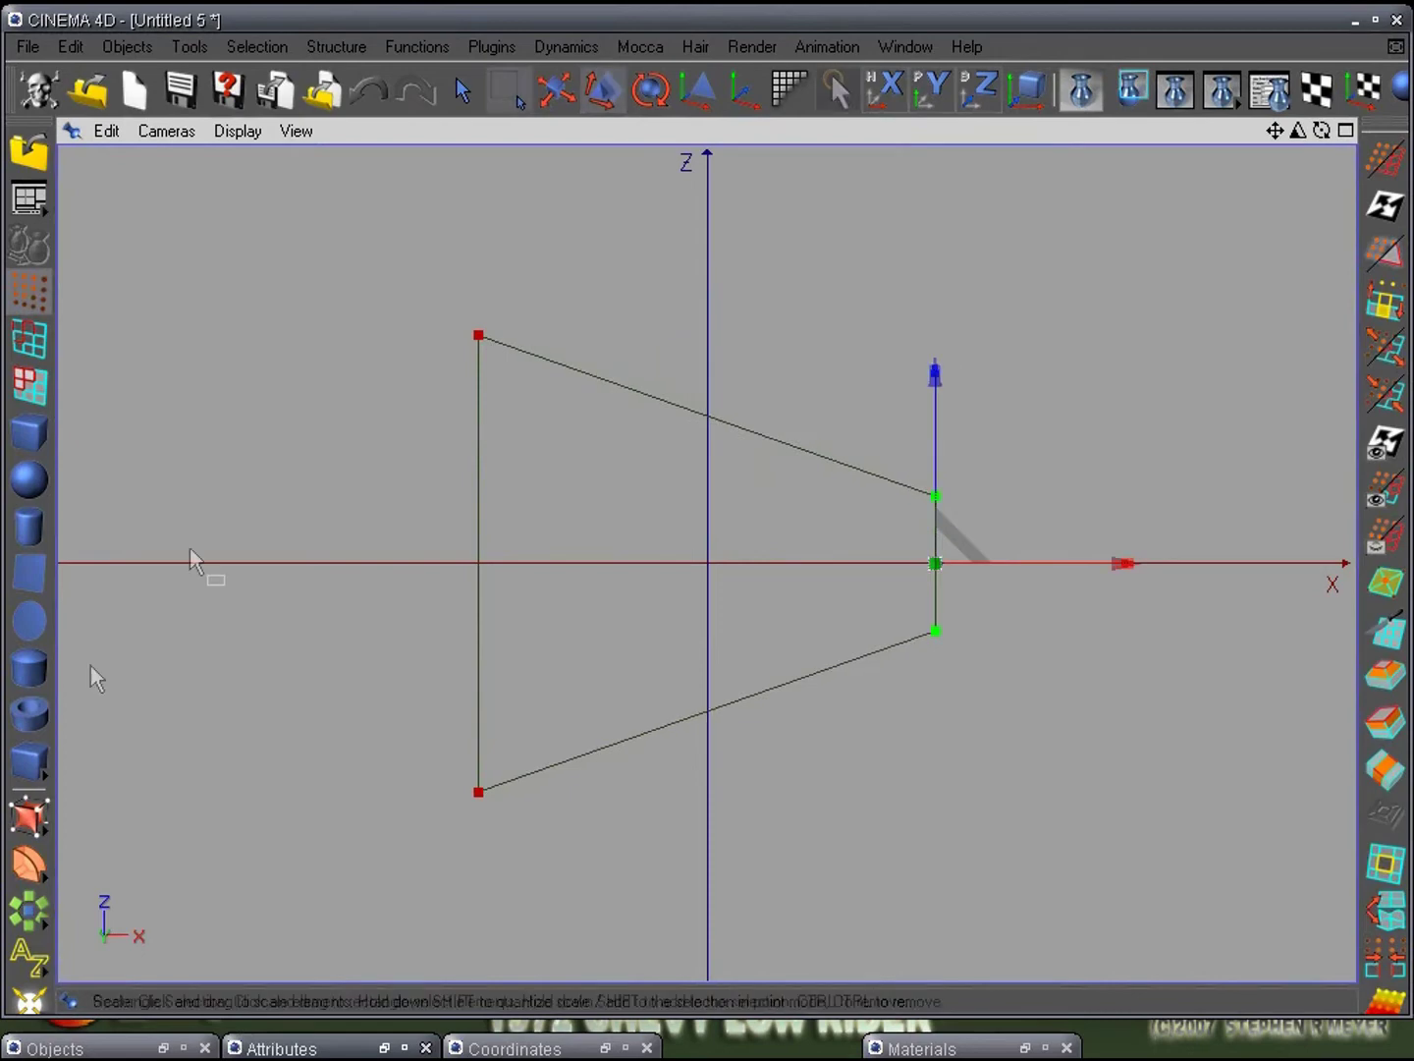
- Shift the -X end points along Z until the +Z side runs straight, and move the -Z corner back in to soften the taper
{"action": "key", "text": "space"}
{"action": "left_click_drag", "start_coordinate": [389, 284], "coordinate": [593, 869]}
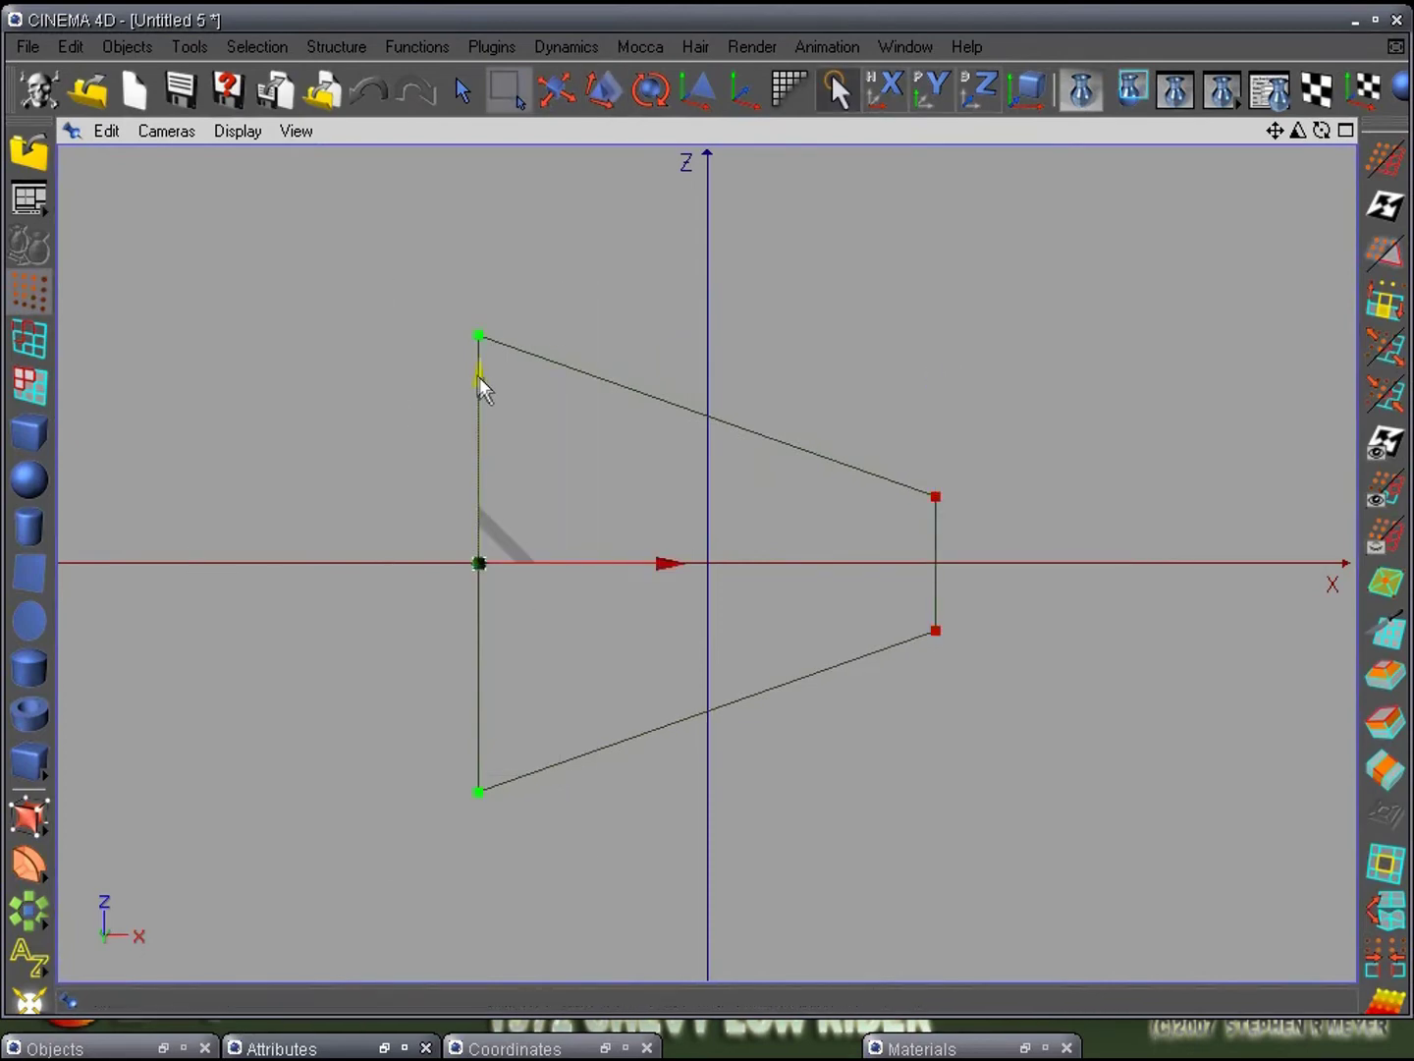
{"action": "left_click_drag", "start_coordinate": [482, 385], "coordinate": [483, 535]}
{"action": "middle_click_drag", "start_coordinate": [617, 535], "coordinate": [695, 414], "text": "alt"}
{"action": "left_click_drag", "start_coordinate": [474, 699], "coordinate": [685, 884]}
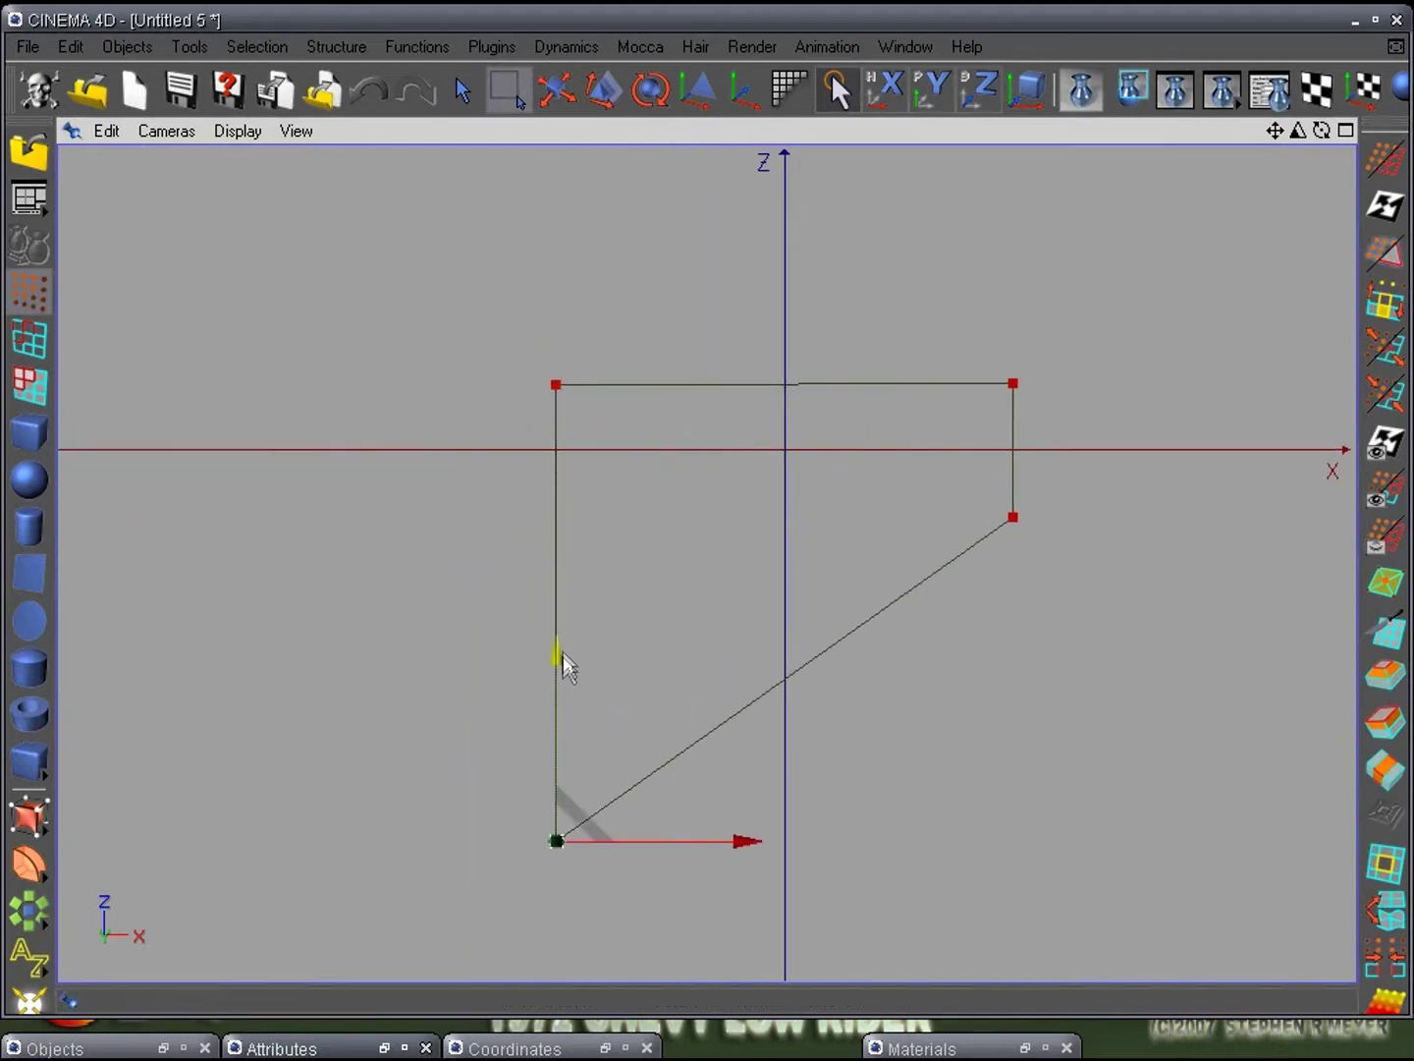
{"action": "left_click_drag", "start_coordinate": [560, 660], "coordinate": [560, 456]}
- Select the narrow +X end points and move them outward along X to lengthen the box
{"action": "left_click_drag", "start_coordinate": [953, 296], "coordinate": [1104, 555]}
{"action": "left_click_drag", "start_coordinate": [1168, 428], "coordinate": [1264, 453]}
{"action": "key", "text": "F1"}
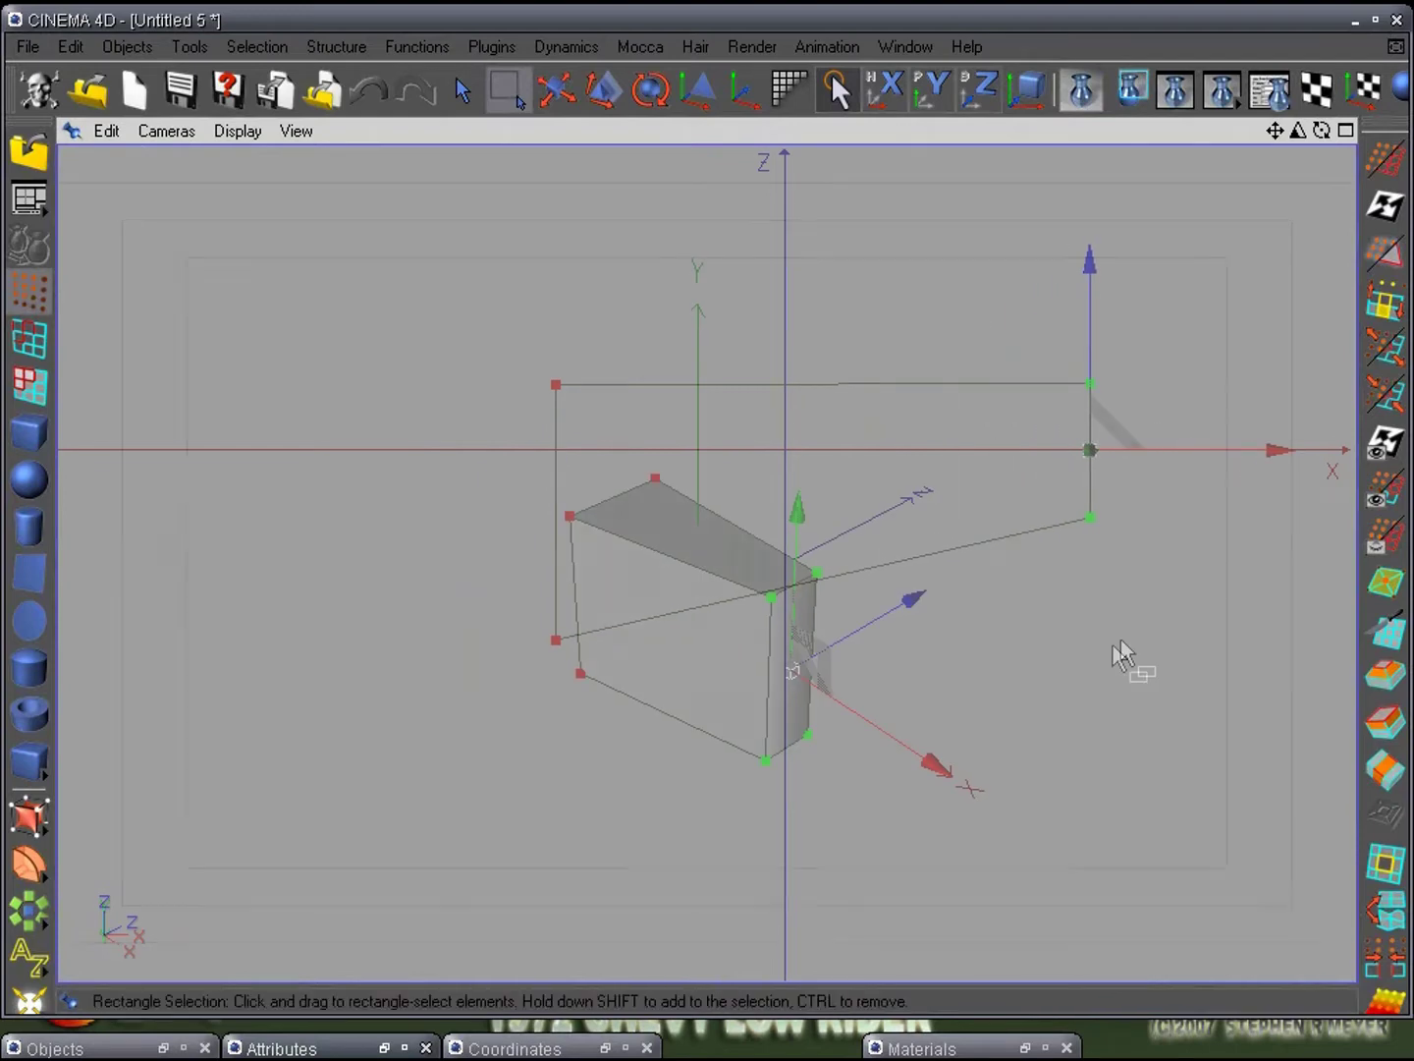
{"action": "left_click_drag", "start_coordinate": [802, 632], "coordinate": [553, 782], "text": "alt"}
- In the front view, select all bottom points and raise them along Y to make the box shallower
{"action": "key", "text": "F4"}
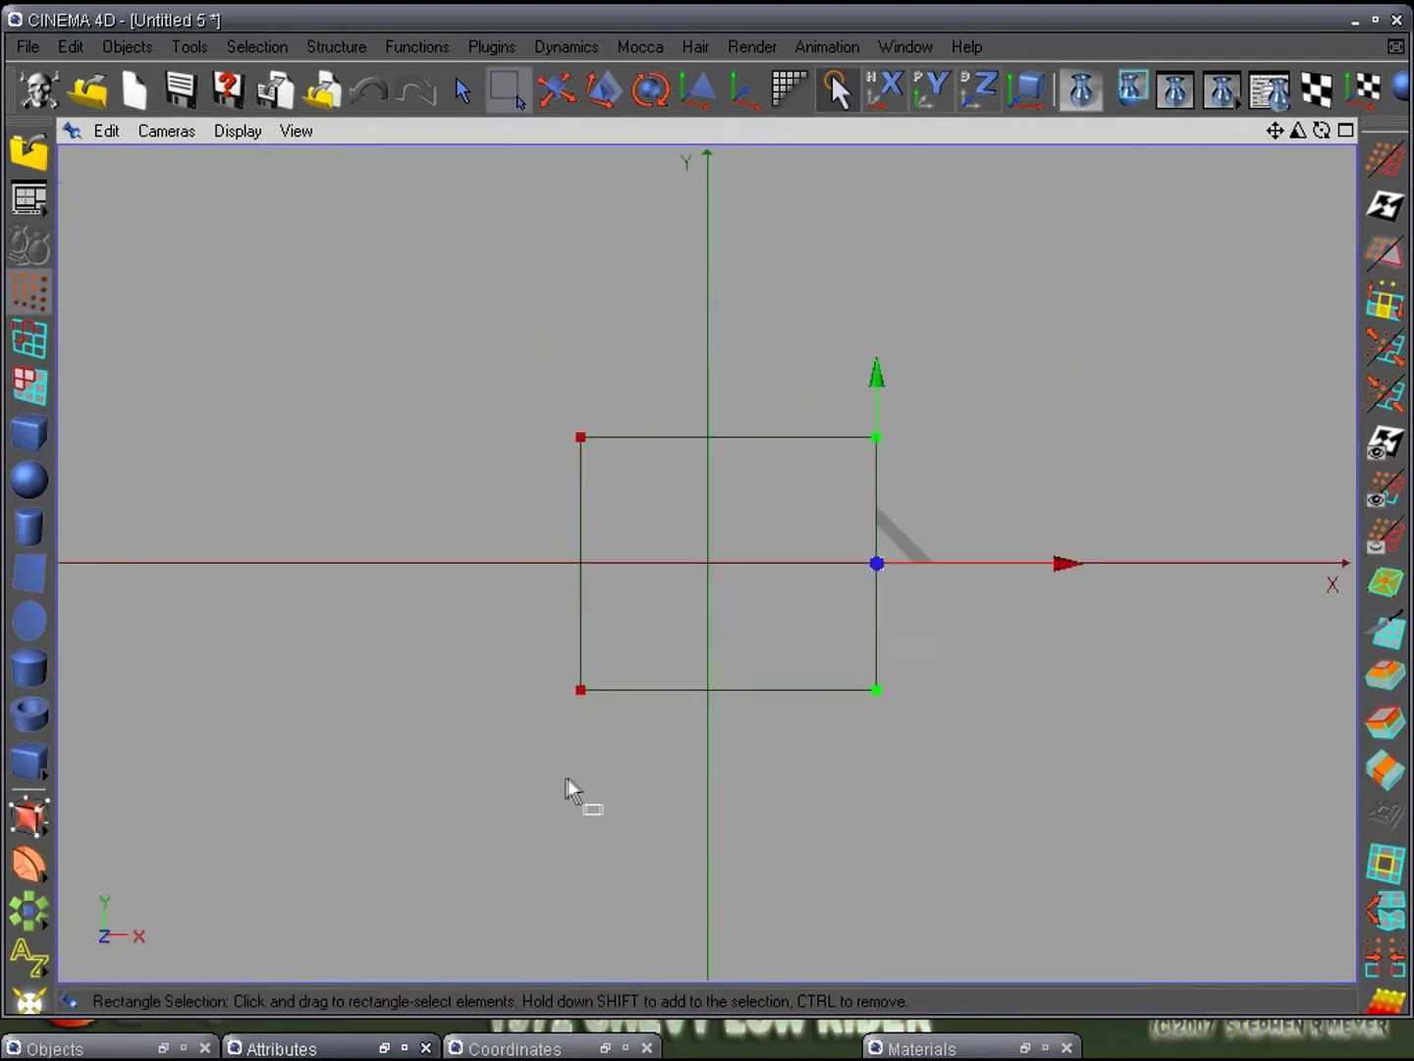
{"action": "scroll", "coordinate": [570, 781], "scroll_direction": "up", "scroll_amount": 5}
{"action": "middle_click_drag", "start_coordinate": [907, 680], "coordinate": [846, 687], "text": "alt"}
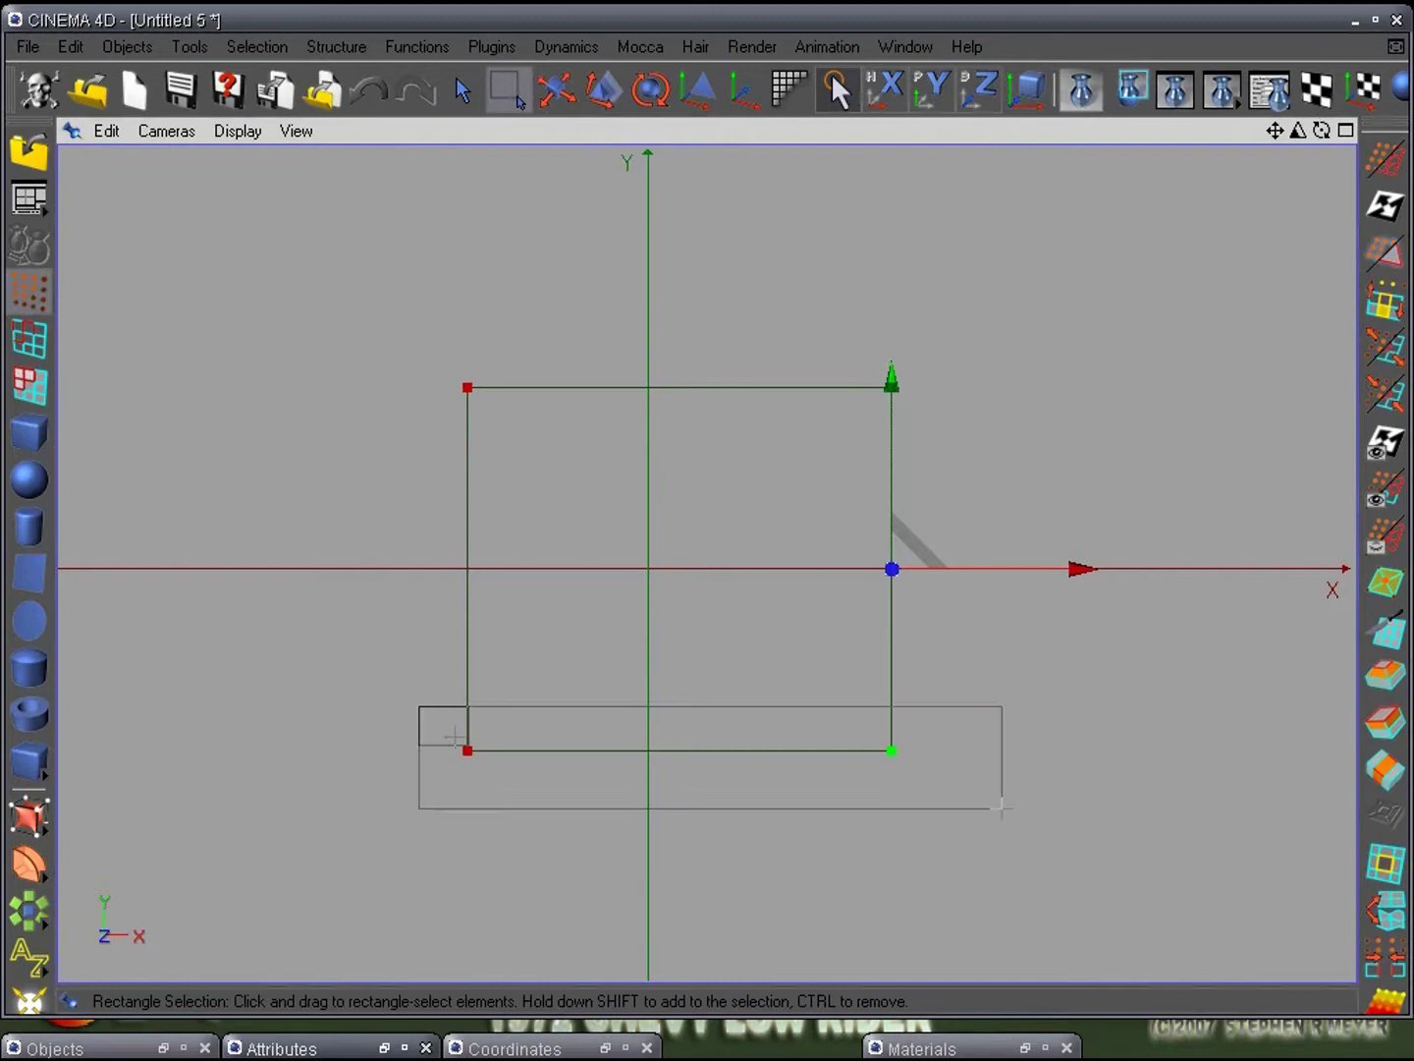
{"action": "left_click_drag", "start_coordinate": [1003, 807], "coordinate": [1002, 808]}
{"action": "left_click_drag", "start_coordinate": [682, 574], "coordinate": [682, 437]}
- Raise the bottom points of the narrow end to the X axis line so the underside slopes
{"action": "left_click_drag", "start_coordinate": [818, 553], "coordinate": [1031, 686]}
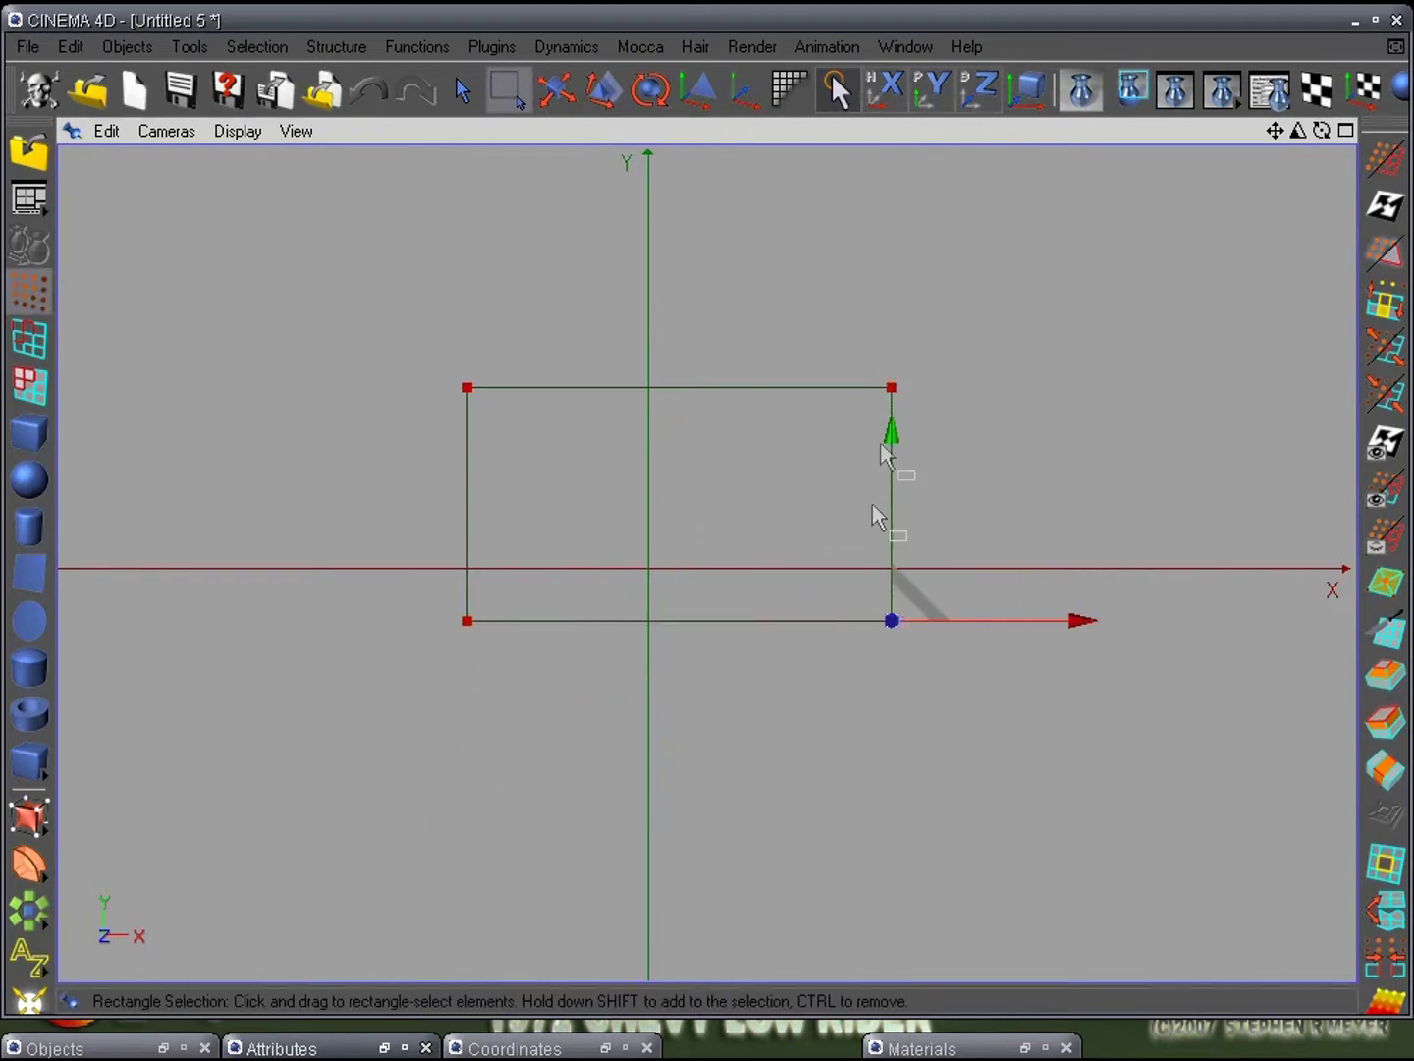
{"action": "left_click_drag", "start_coordinate": [881, 452], "coordinate": [900, 393]}
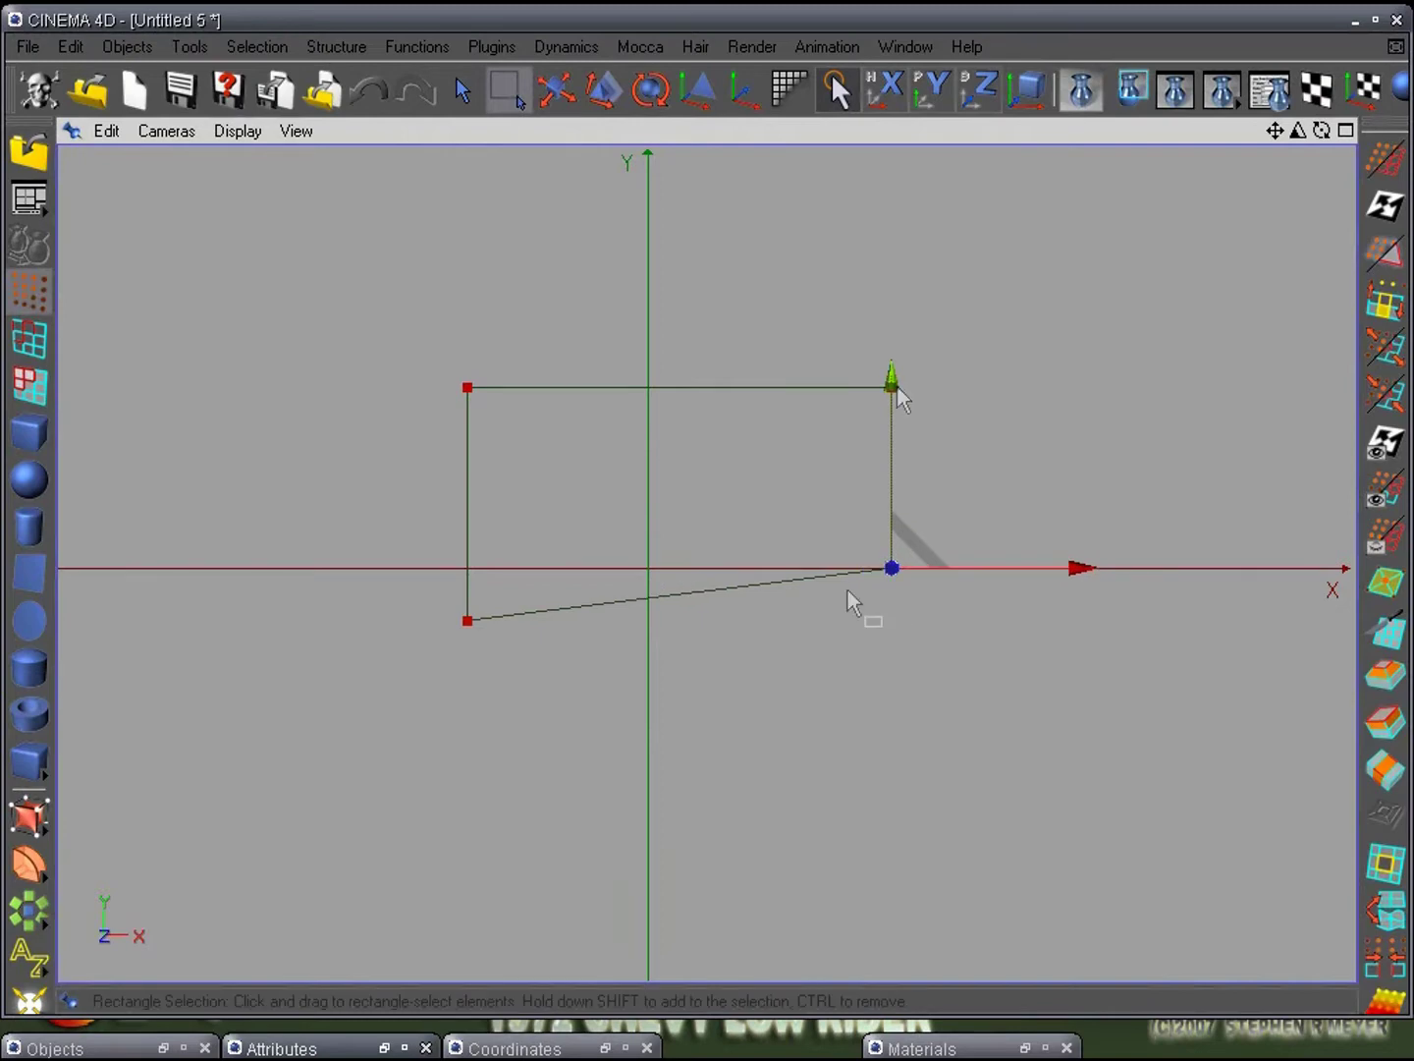
{"action": "key", "text": "F1"}
{"action": "left_click_drag", "start_coordinate": [671, 741], "coordinate": [942, 738], "text": "alt"}
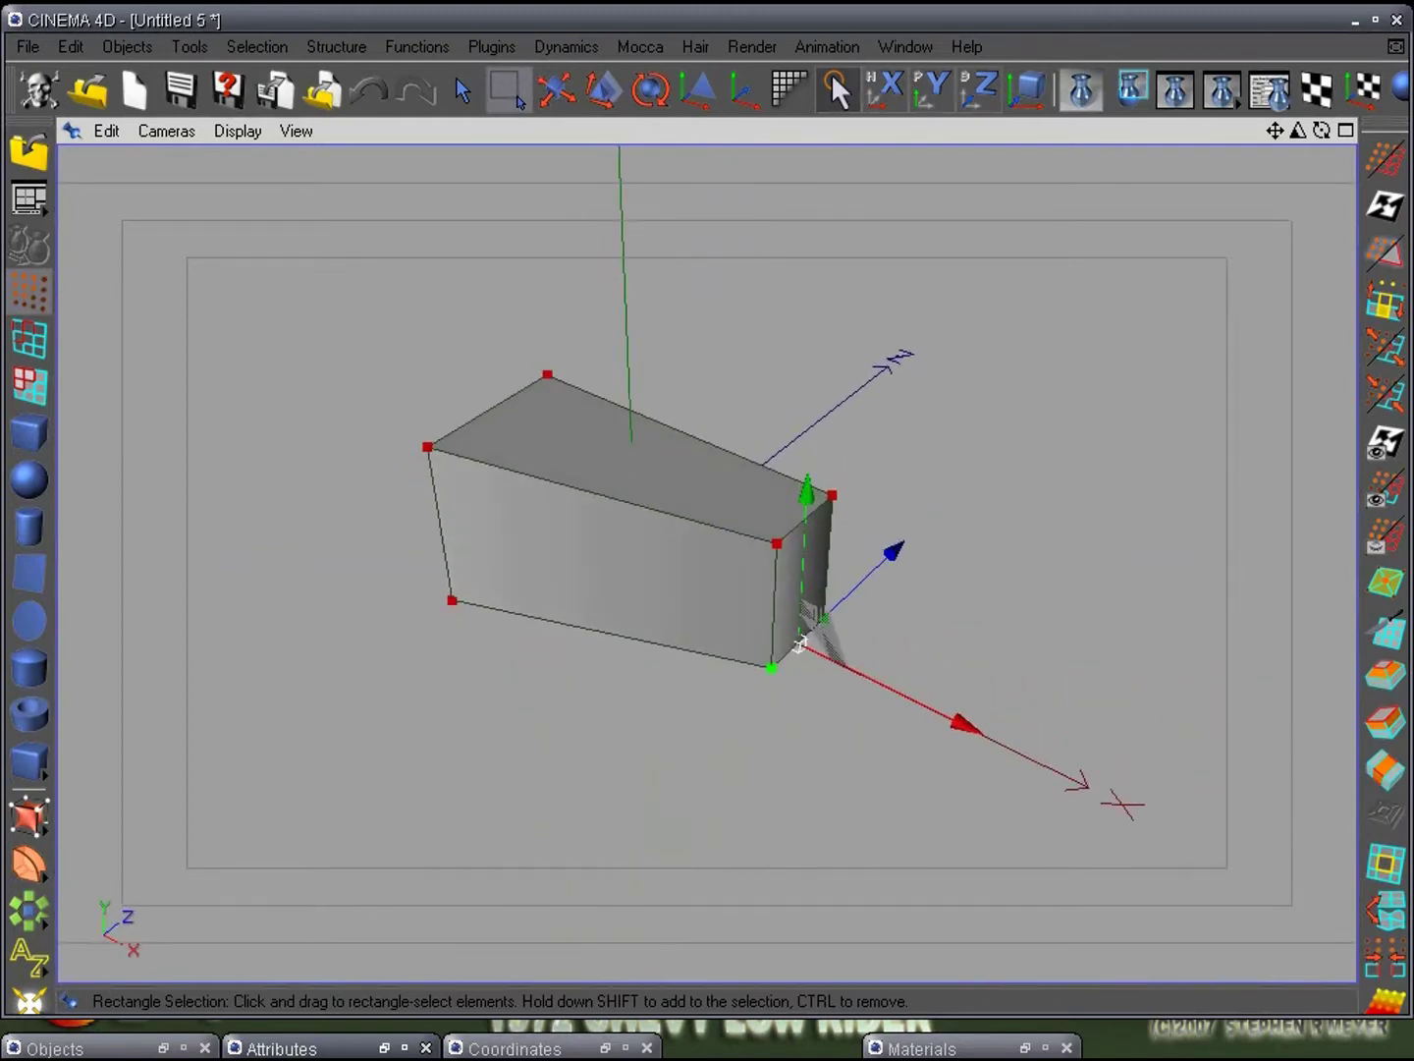
- Set the Knife tool to Loop mode and cut a vertical loop close to the narrow end of the box
{"action": "left_click", "coordinate": [1384, 638]}
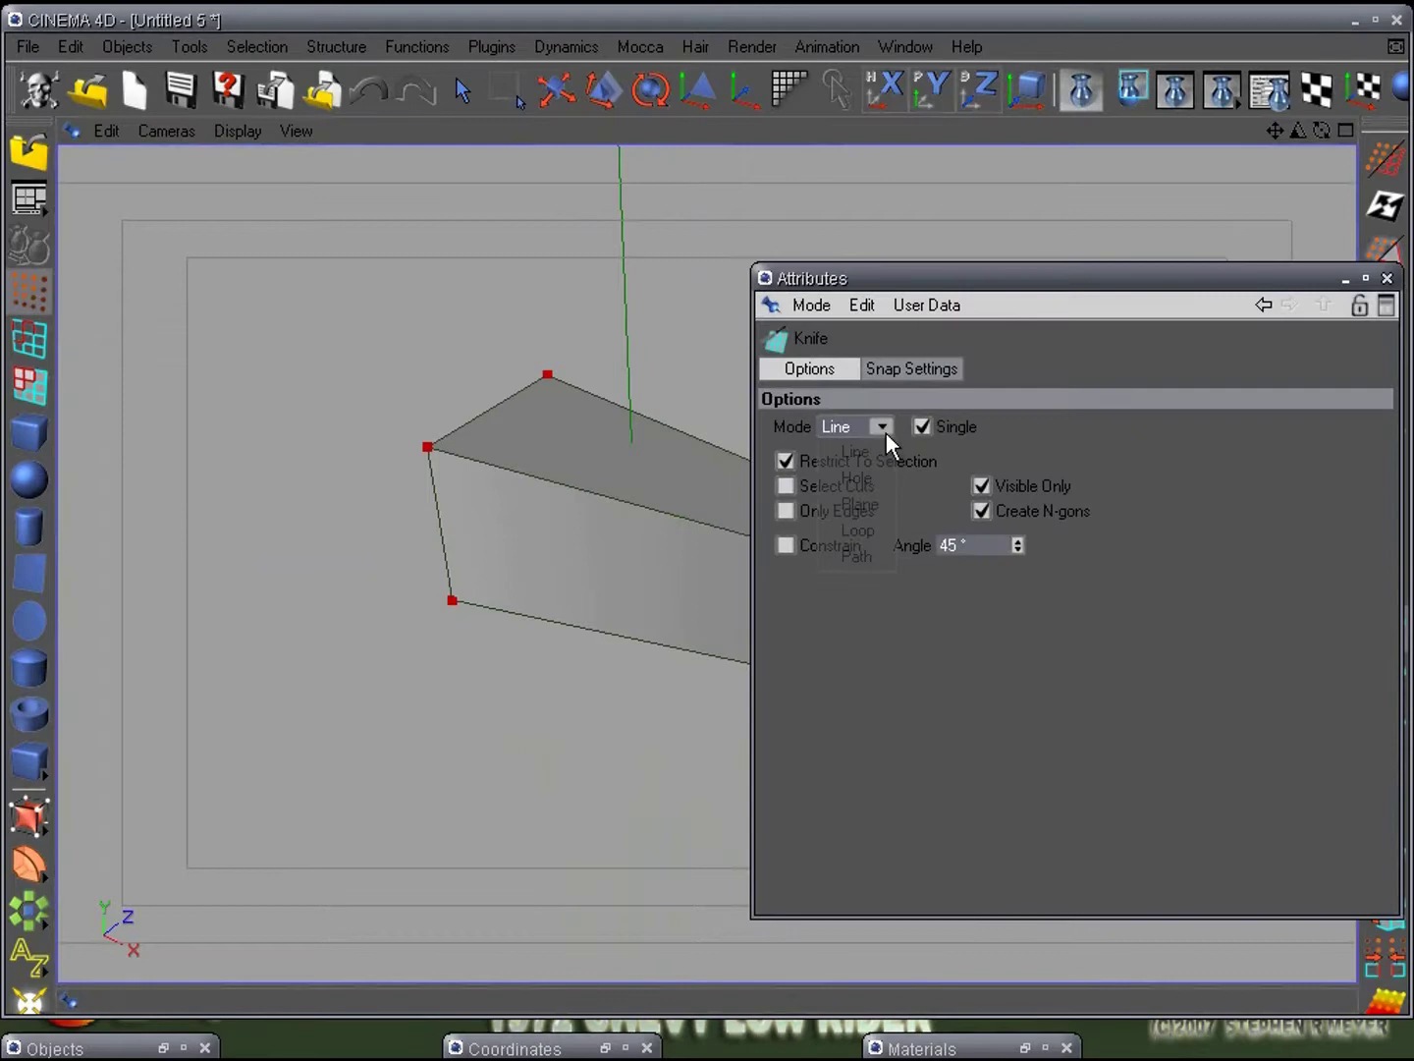
{"action": "left_click", "coordinate": [882, 429]}
{"action": "left_click", "coordinate": [884, 528]}
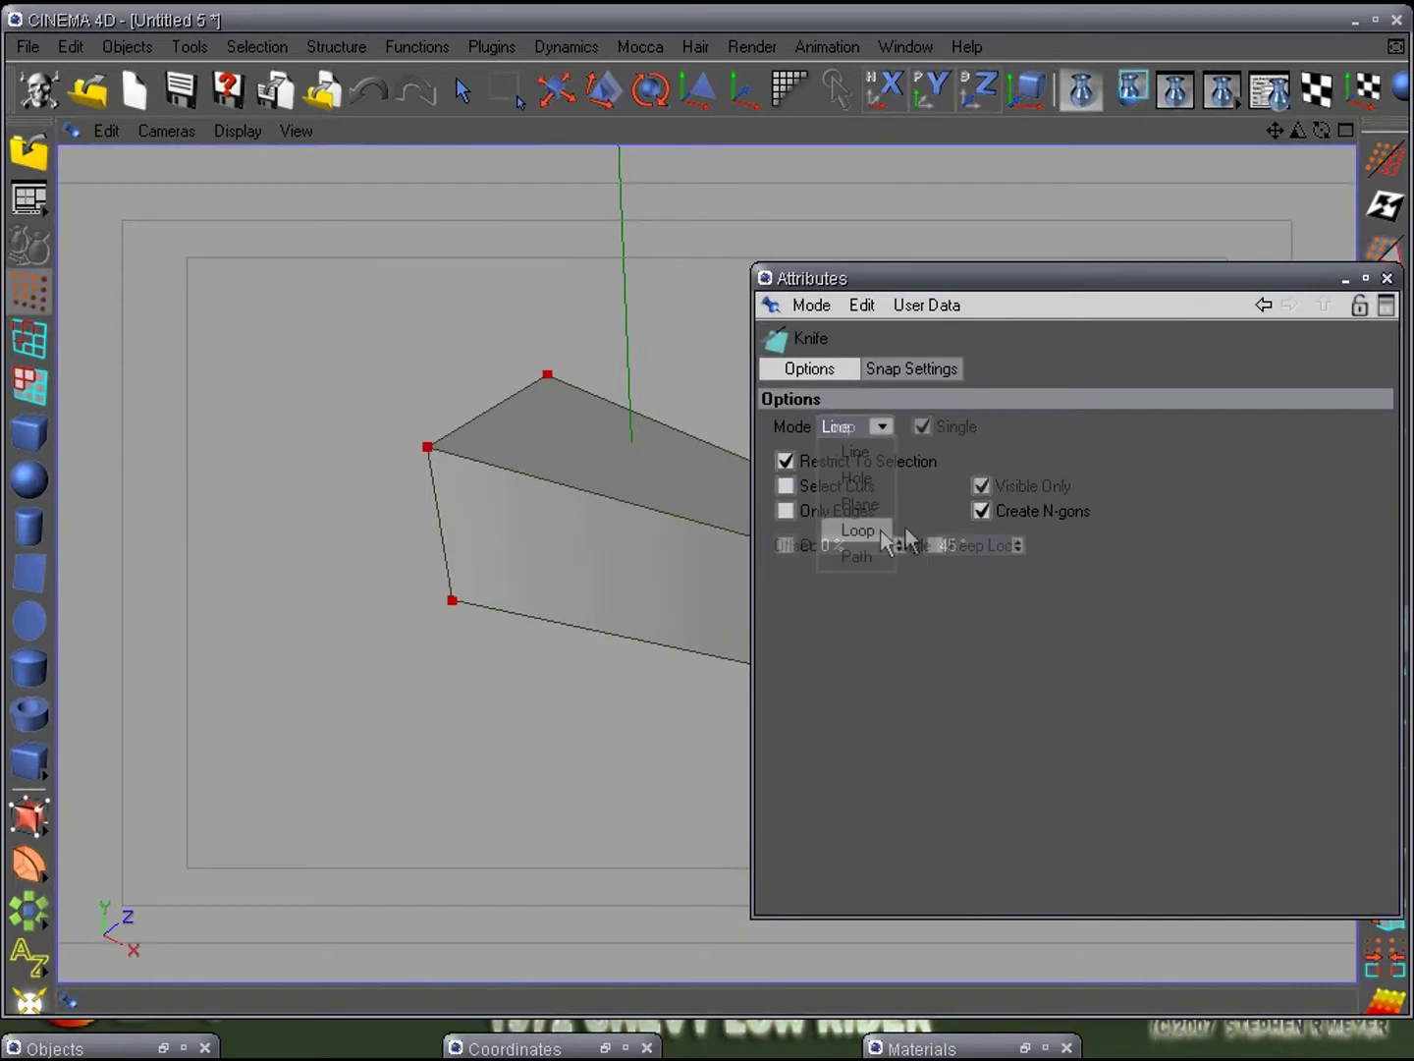
{"action": "left_click", "coordinate": [1344, 280]}
{"action": "left_click_drag", "start_coordinate": [983, 685], "coordinate": [835, 808], "text": "alt"}
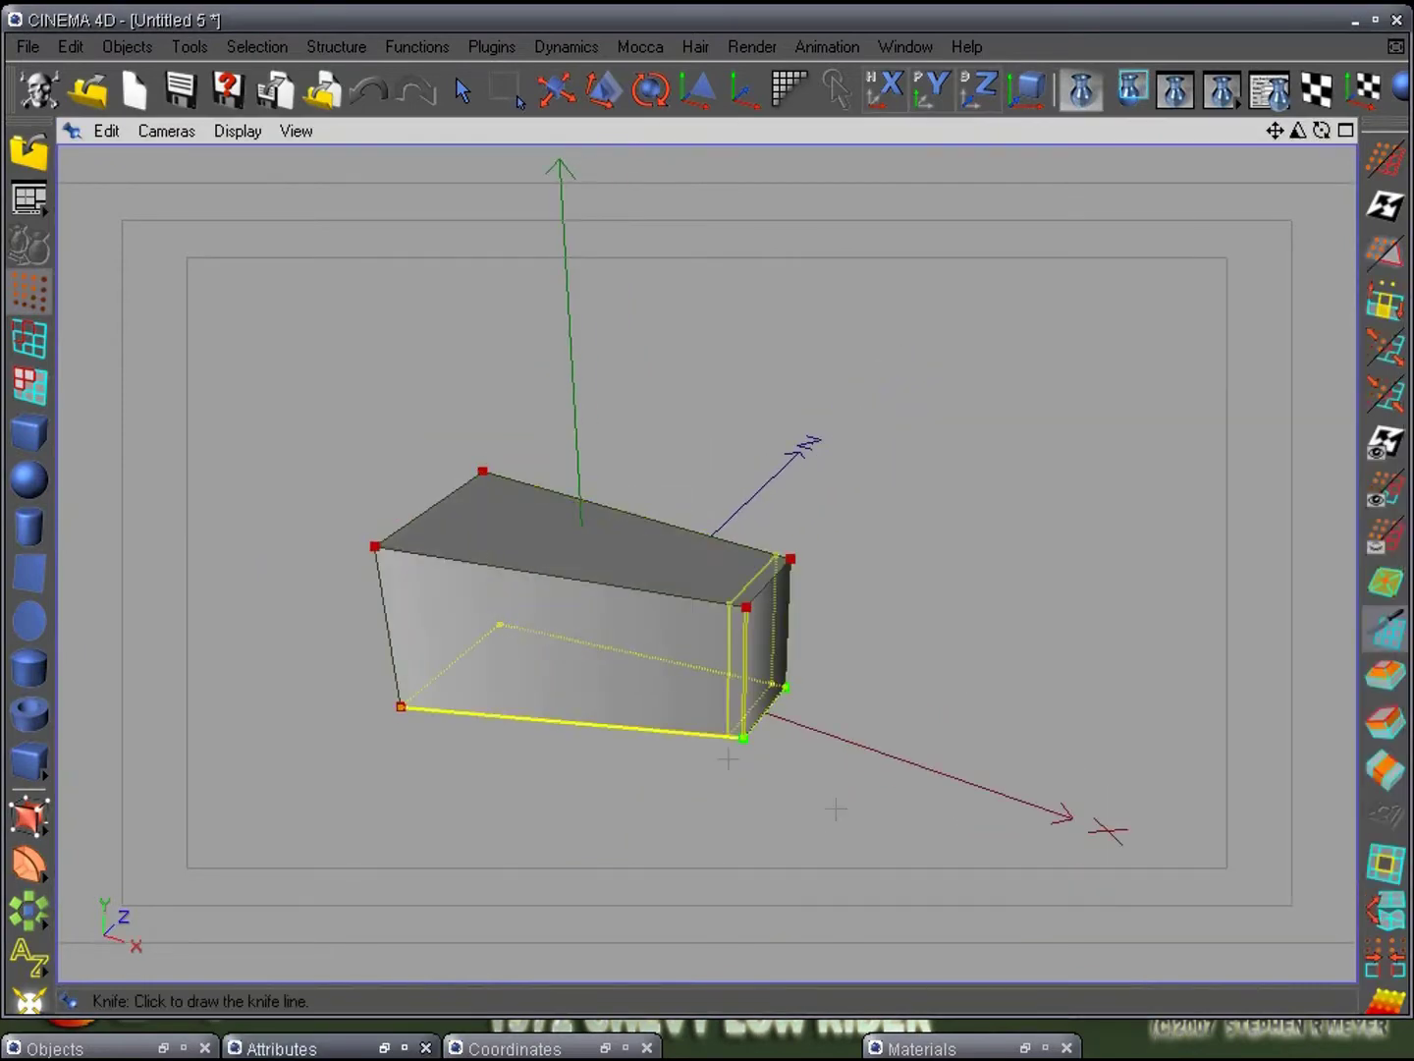
{"action": "left_click", "coordinate": [734, 731]}
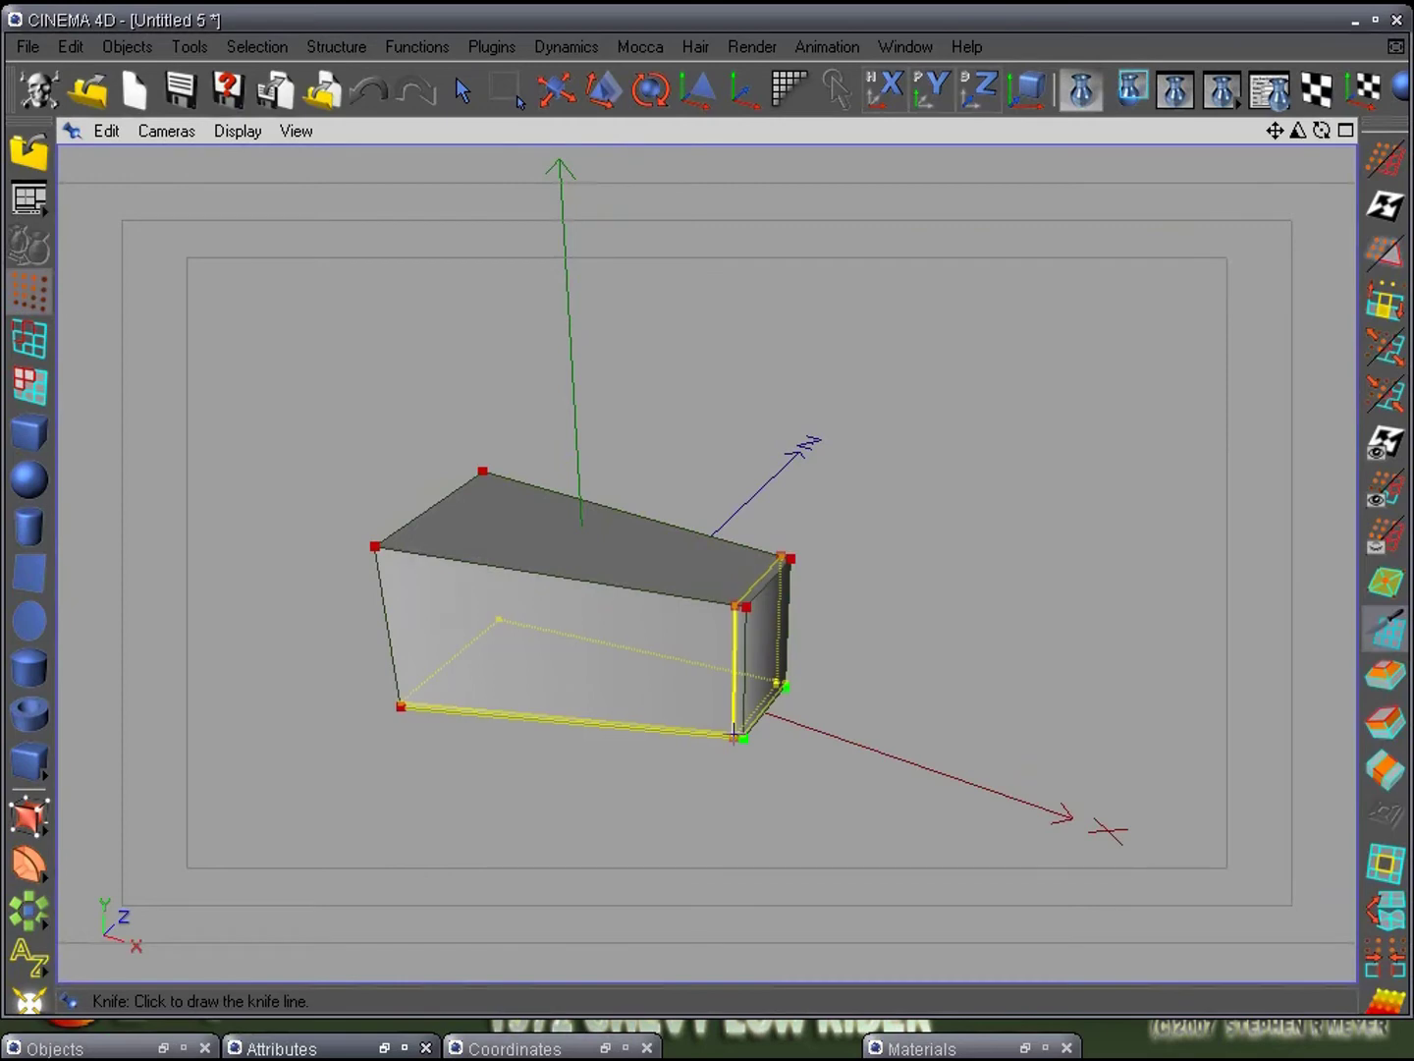
- Cut two close vertical loops about a third from the wide end, plus horizontal loops near the top and bottom edges
{"action": "middle_click_drag", "start_coordinate": [663, 792], "coordinate": [785, 820], "text": "alt"}
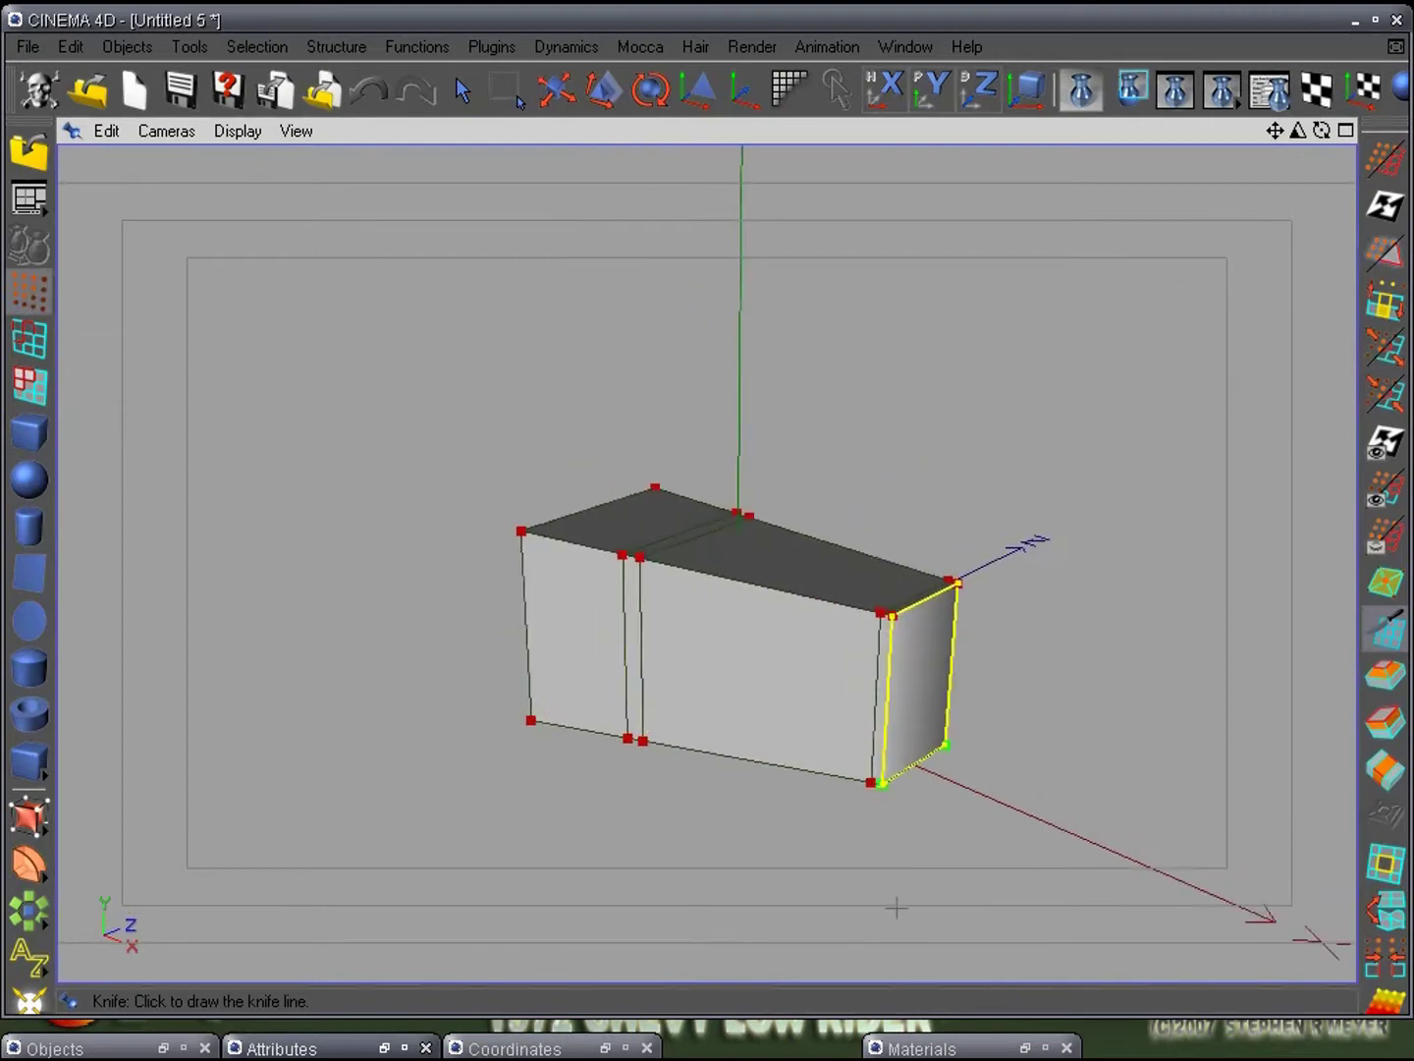
{"action": "right_click_drag", "start_coordinate": [892, 908], "coordinate": [977, 776], "text": "alt"}
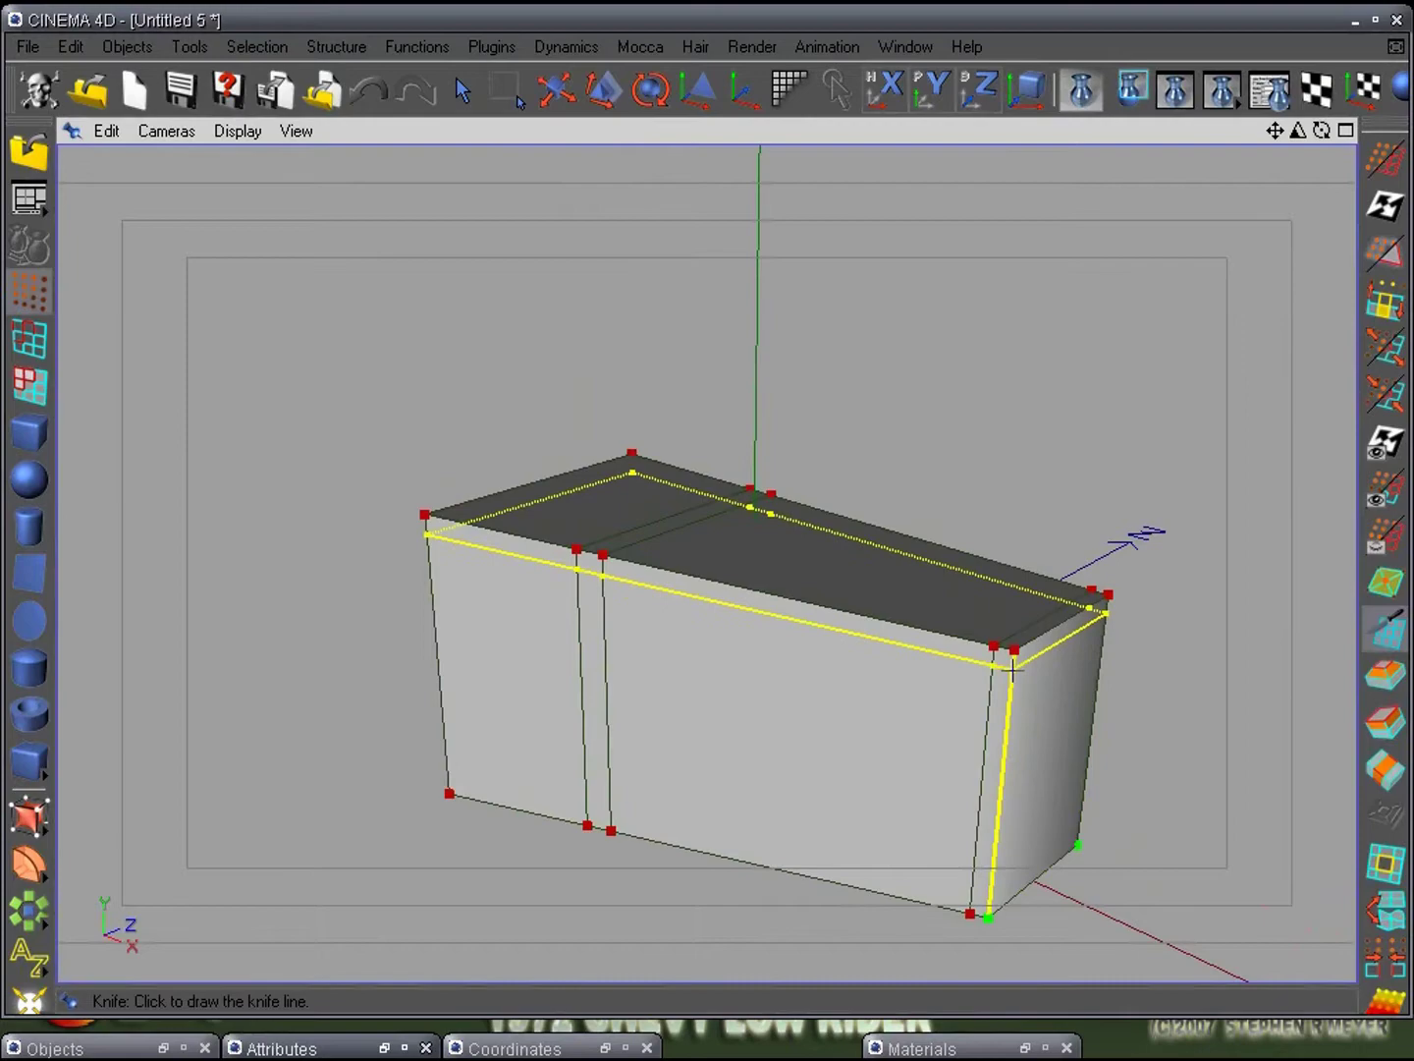
{"action": "left_click", "coordinate": [1012, 667]}
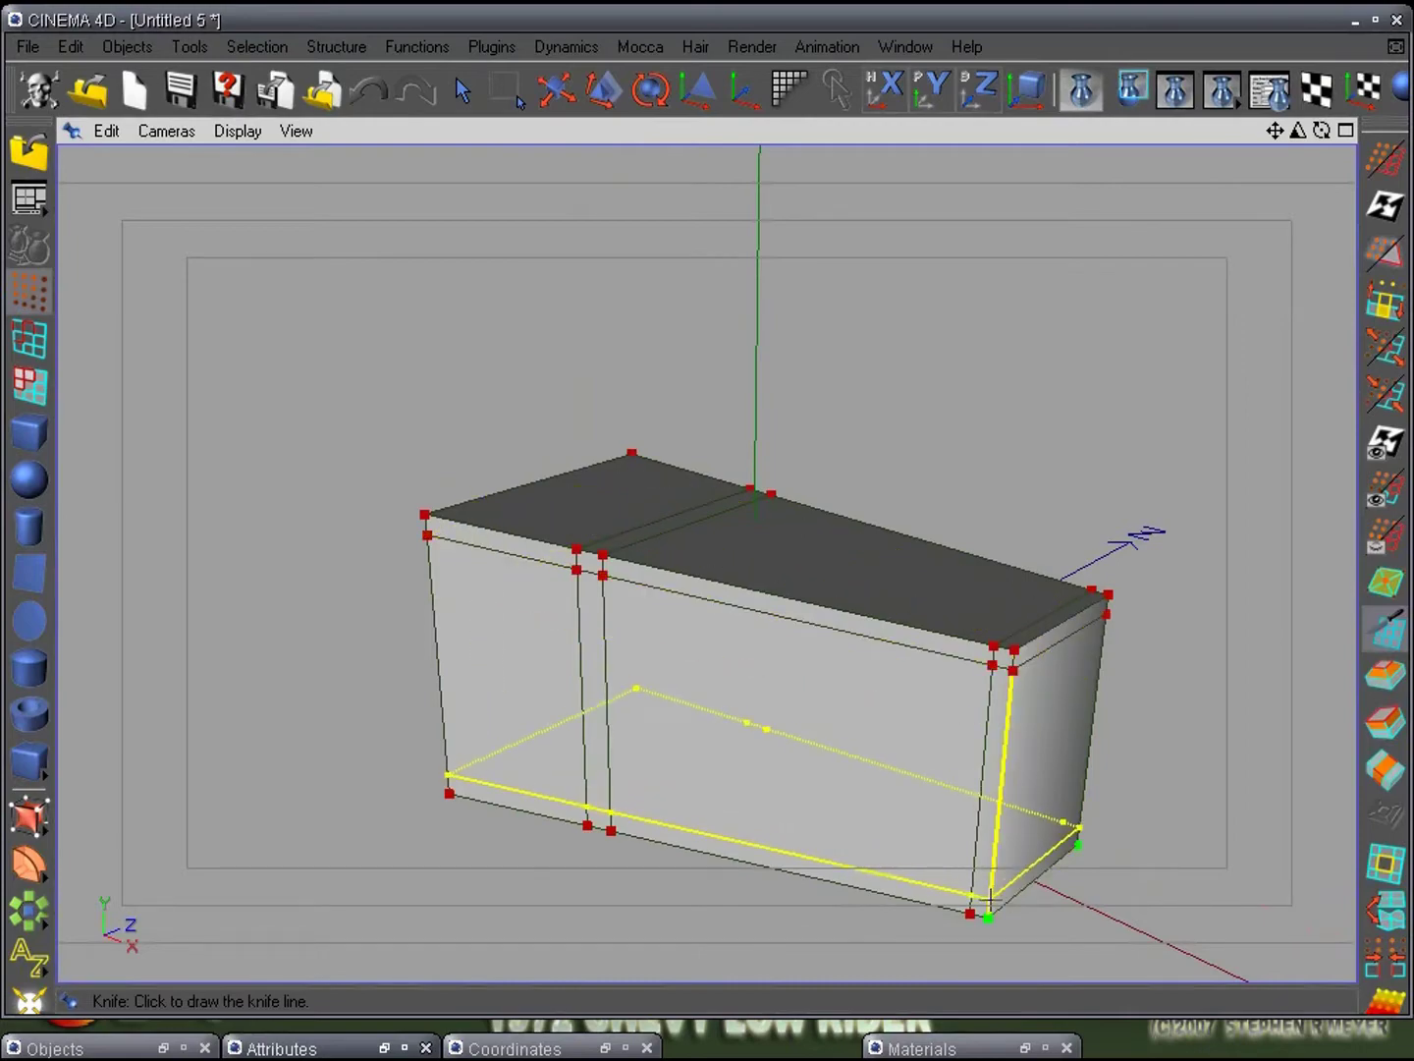
{"action": "left_click_drag", "start_coordinate": [987, 710], "coordinate": [1090, 521], "text": "alt"}
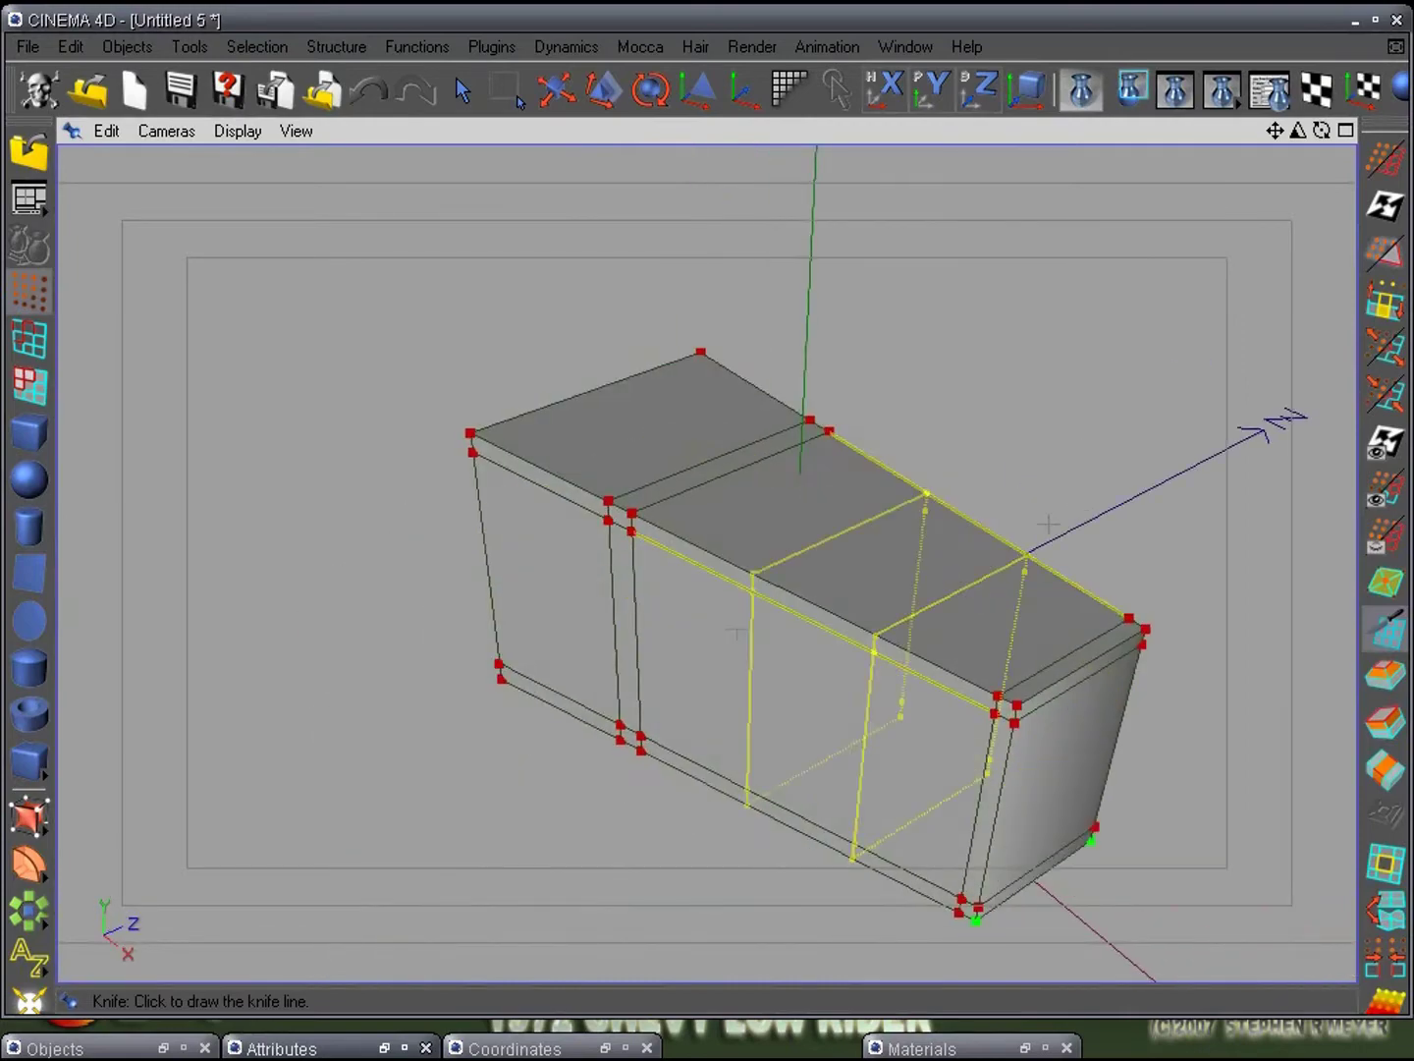
- Cut a vertical loop close to the wide end and another midway between it and the paired loops
{"action": "left_click_drag", "start_coordinate": [737, 632], "coordinate": [490, 590], "text": "alt"}
{"action": "left_click_drag", "start_coordinate": [446, 471], "coordinate": [587, 786], "text": "alt"}
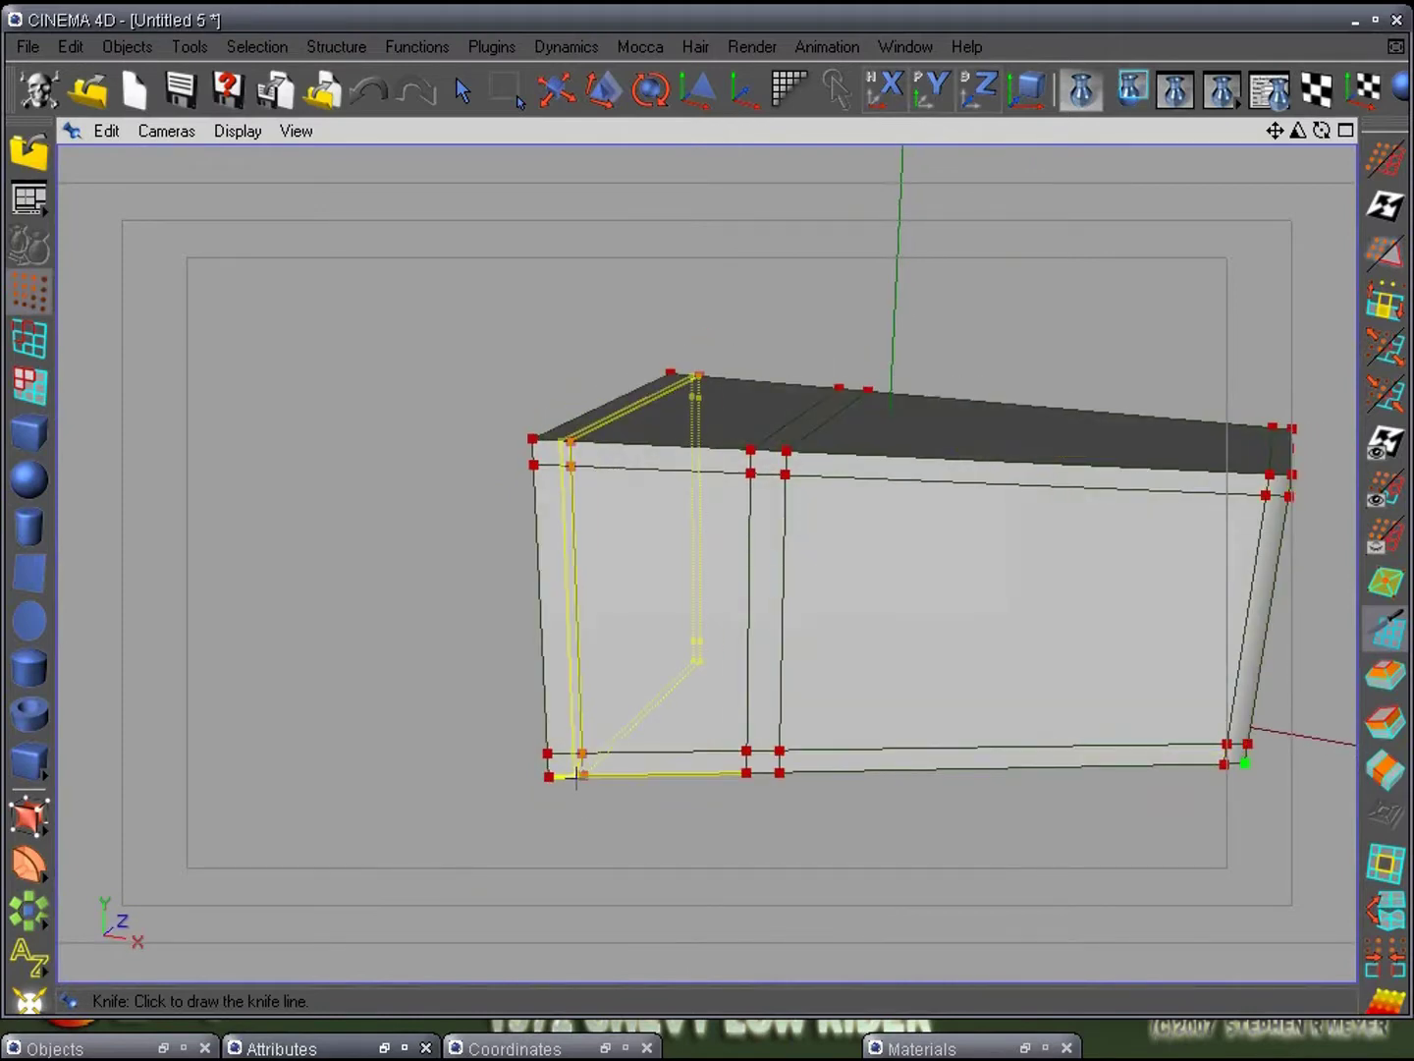
{"action": "left_click", "coordinate": [578, 781]}
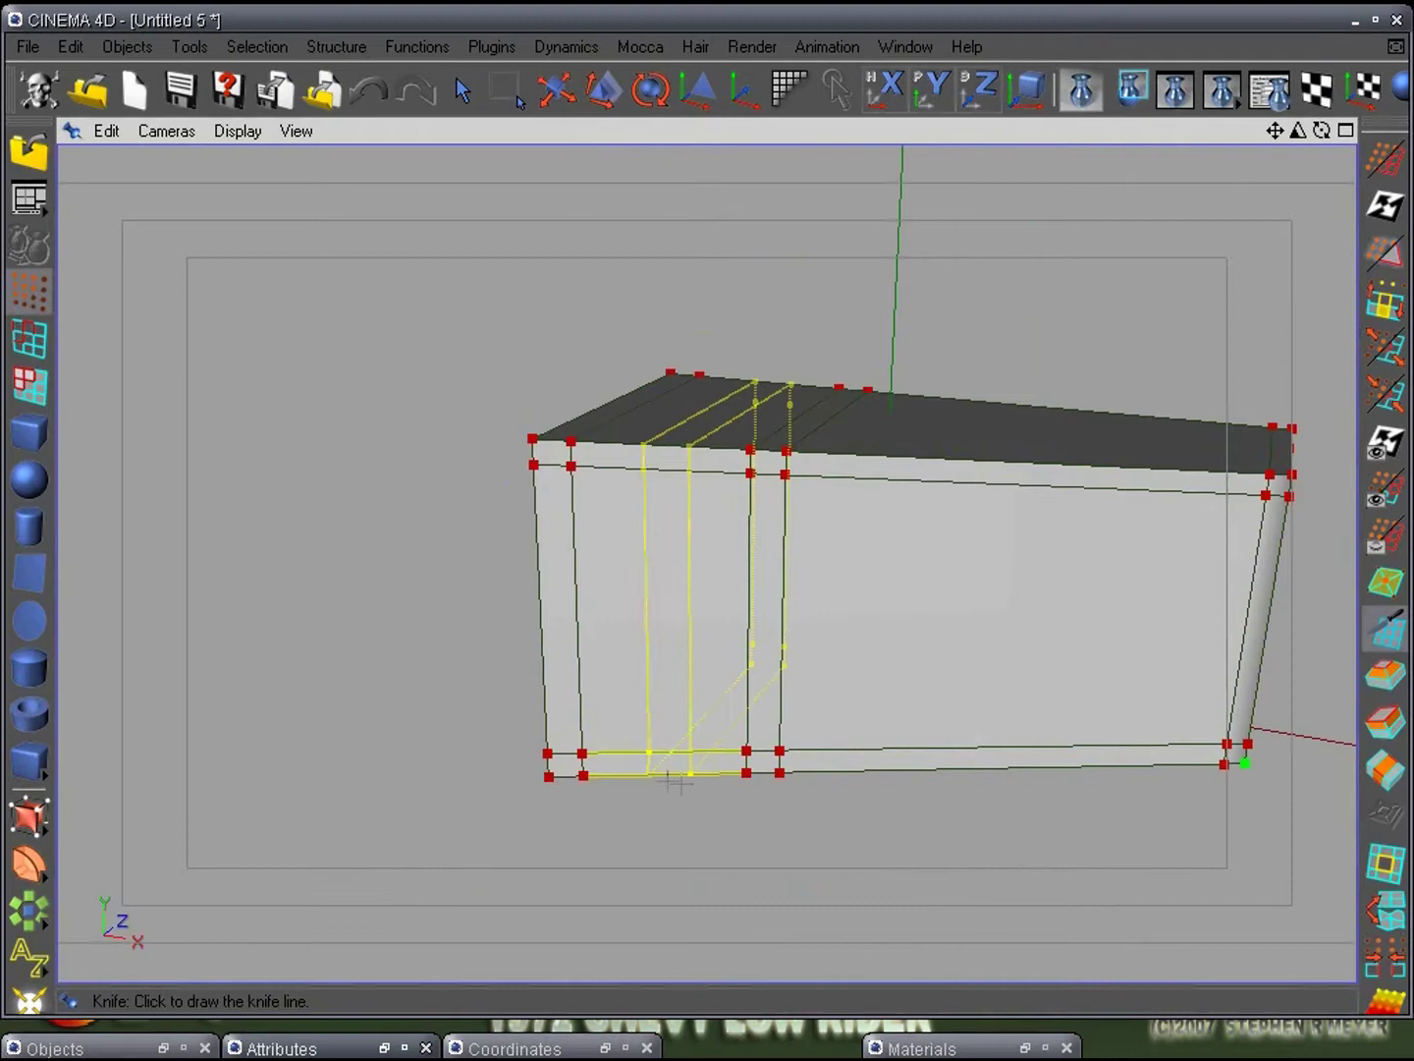
{"action": "left_click", "coordinate": [670, 779]}
- Cut a horizontal loop at mid-height and a vertical loop halfway along the long section of the box
{"action": "left_click_drag", "start_coordinate": [647, 878], "coordinate": [578, 783], "text": "alt"}
{"action": "left_click", "coordinate": [543, 603]}
{"action": "left_click", "coordinate": [982, 727]}
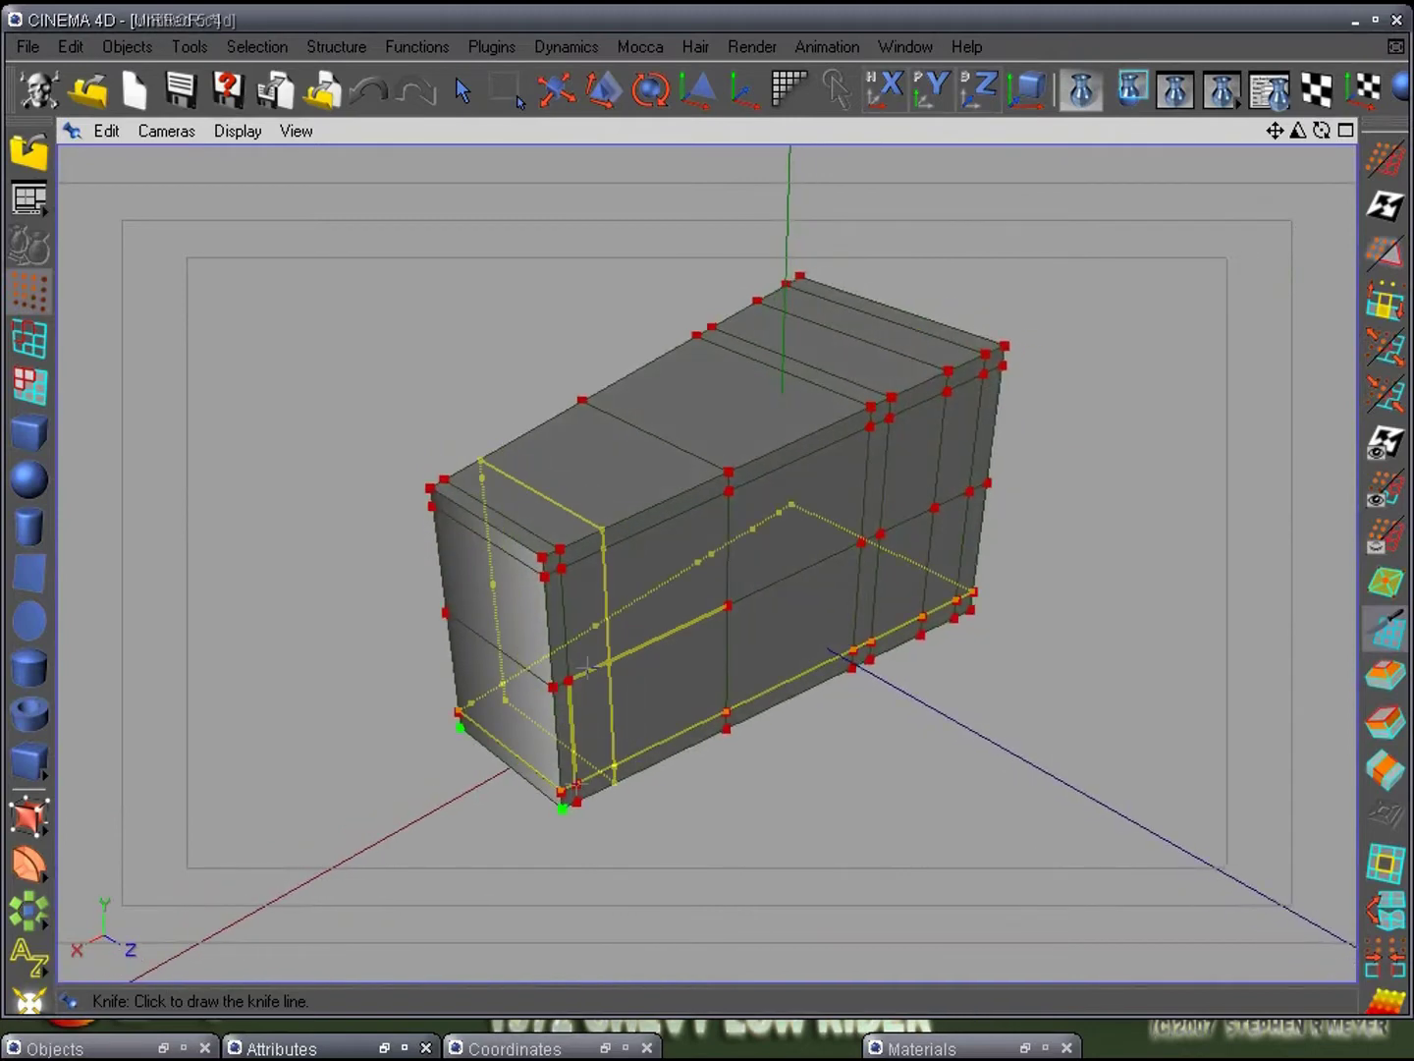
- Save the project as MIRROR in the LOWRIDER-TUT-DISK-1 folder, replacing the existing file
{"action": "left_click", "coordinate": [188, 87]}
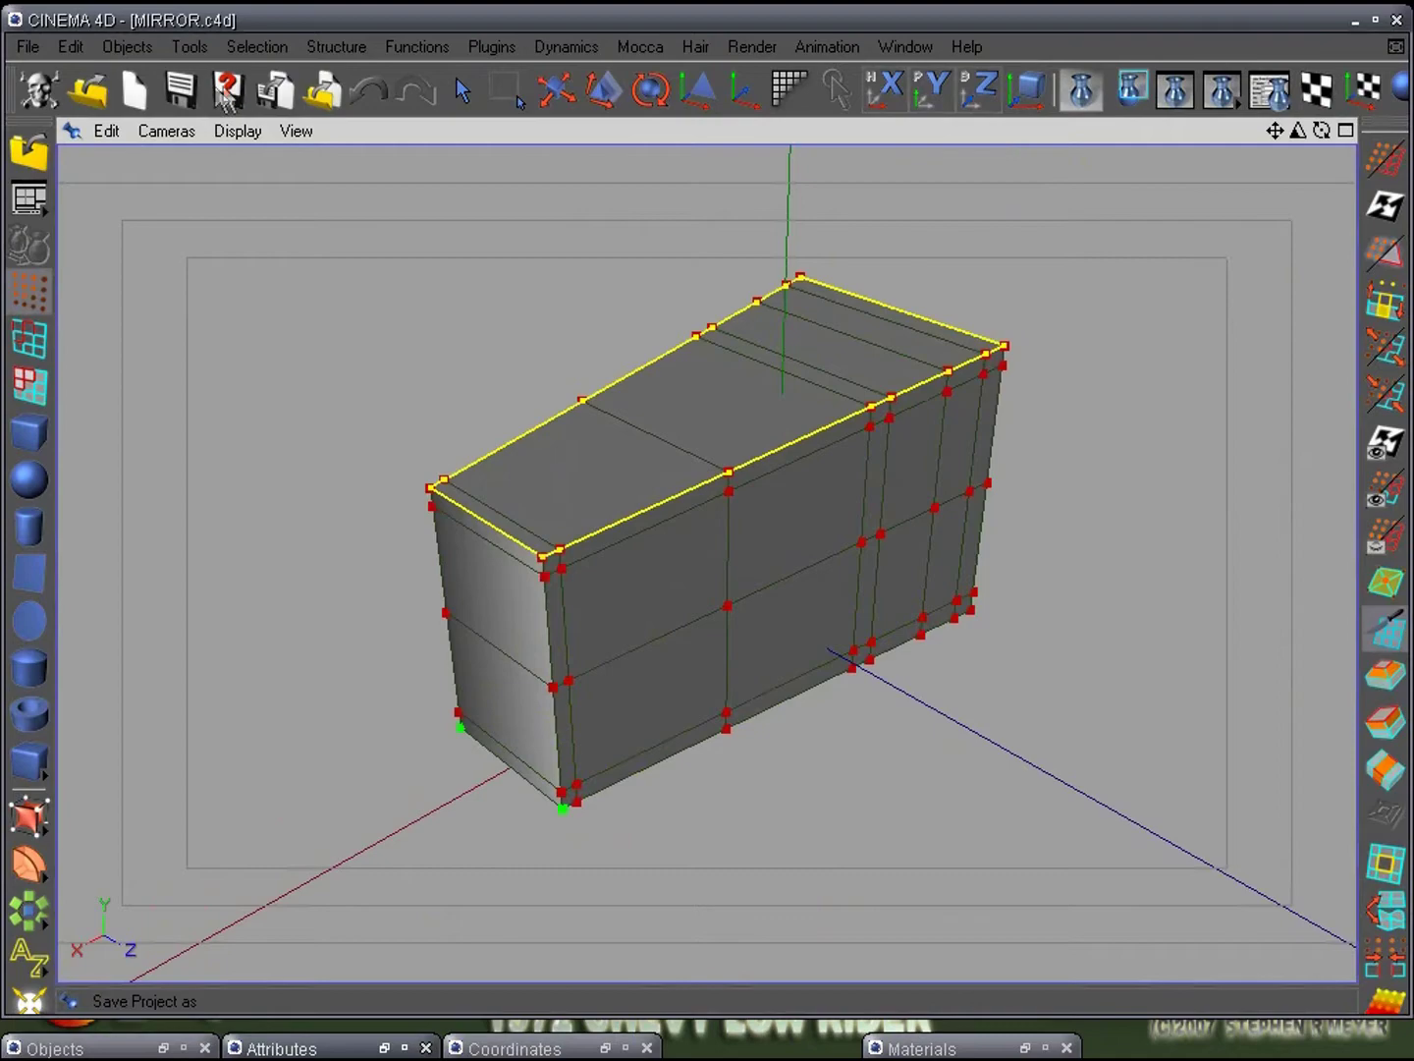
{"action": "left_click", "coordinate": [225, 94]}
{"action": "left_click", "coordinate": [203, 232]}
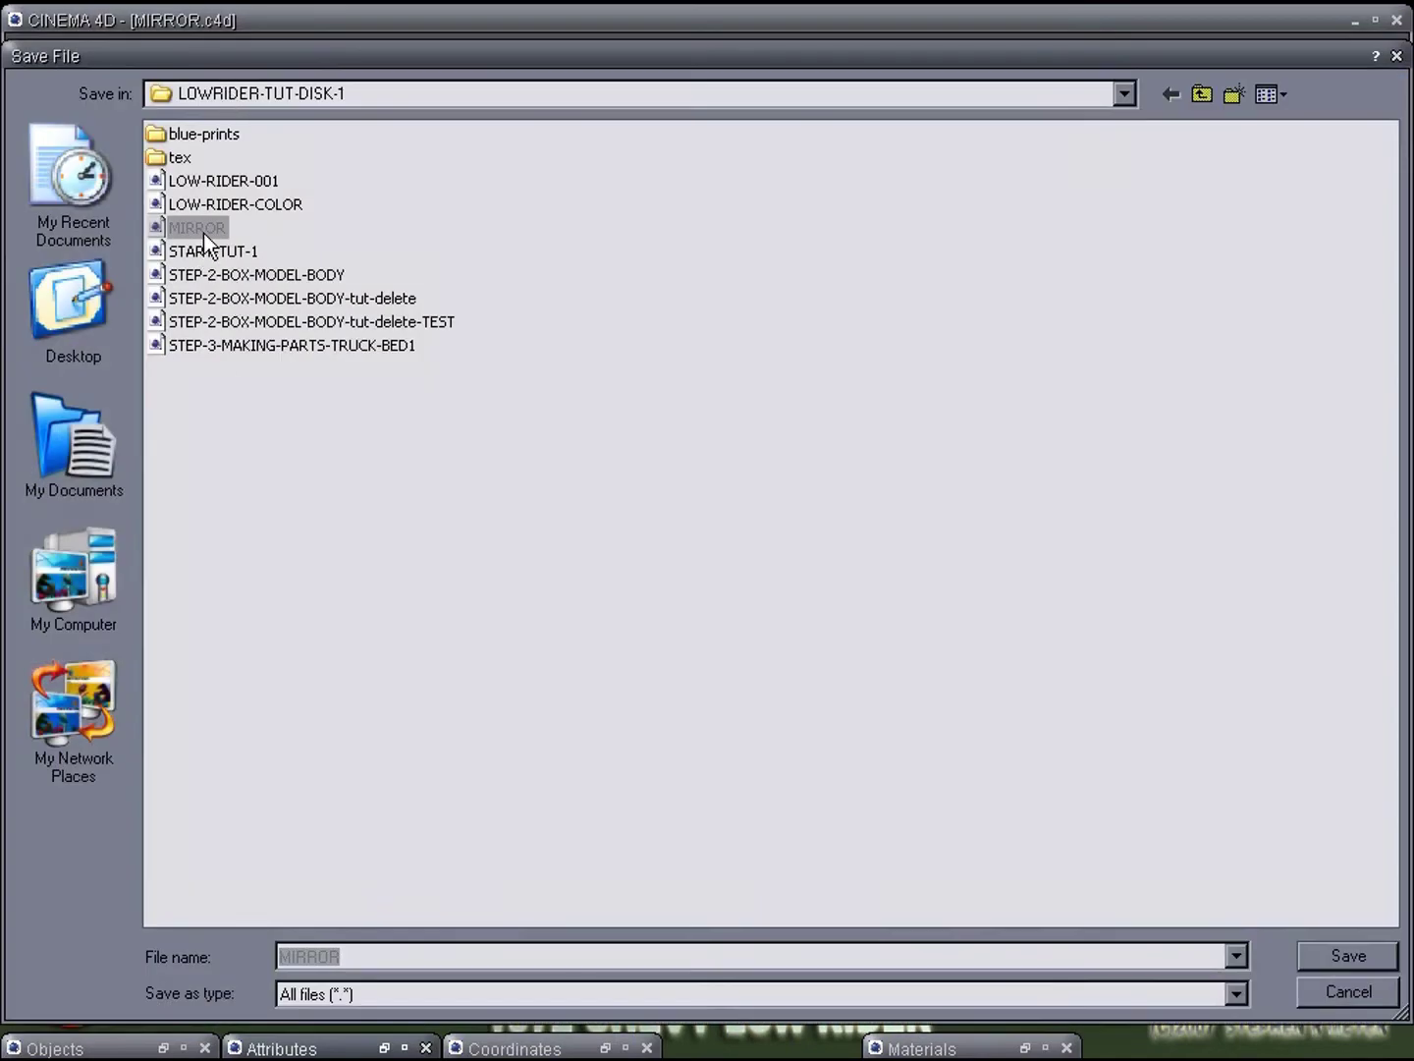
{"action": "left_click", "coordinate": [1313, 945]}
{"action": "left_click", "coordinate": [663, 620]}
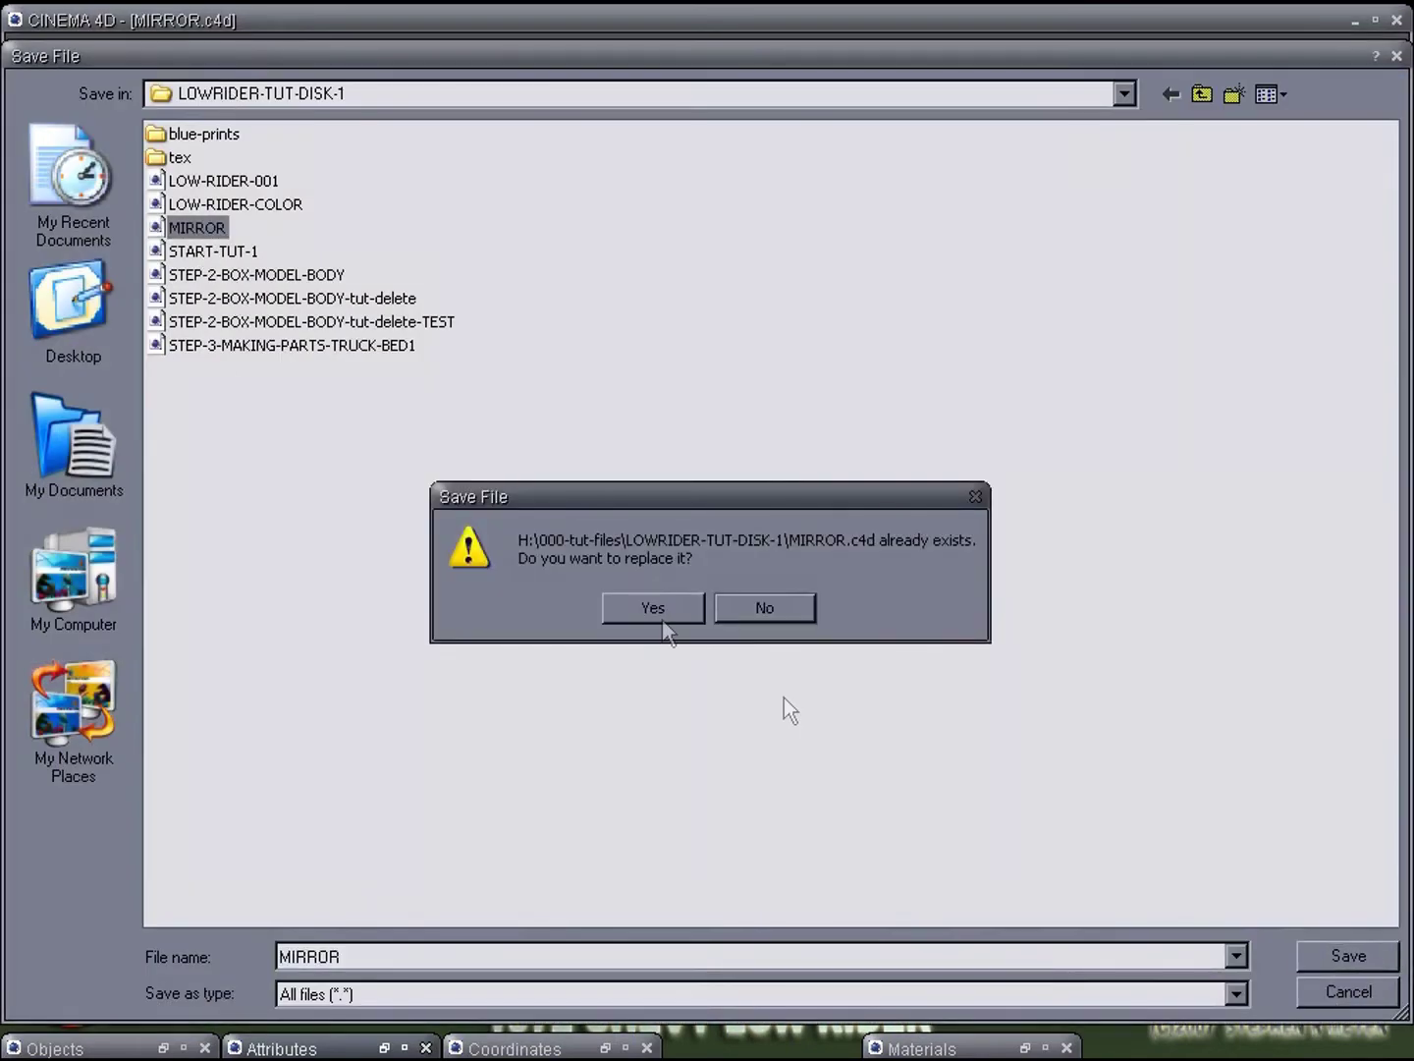
- Select the polygons on the long section's straight face, leaving those between the paired loops and the wide end unselected
{"action": "left_click_drag", "start_coordinate": [677, 744], "coordinate": [611, 815], "text": "alt"}
{"action": "left_click_drag", "start_coordinate": [625, 665], "coordinate": [694, 689], "text": "alt"}
{"action": "left_click", "coordinate": [30, 385]}
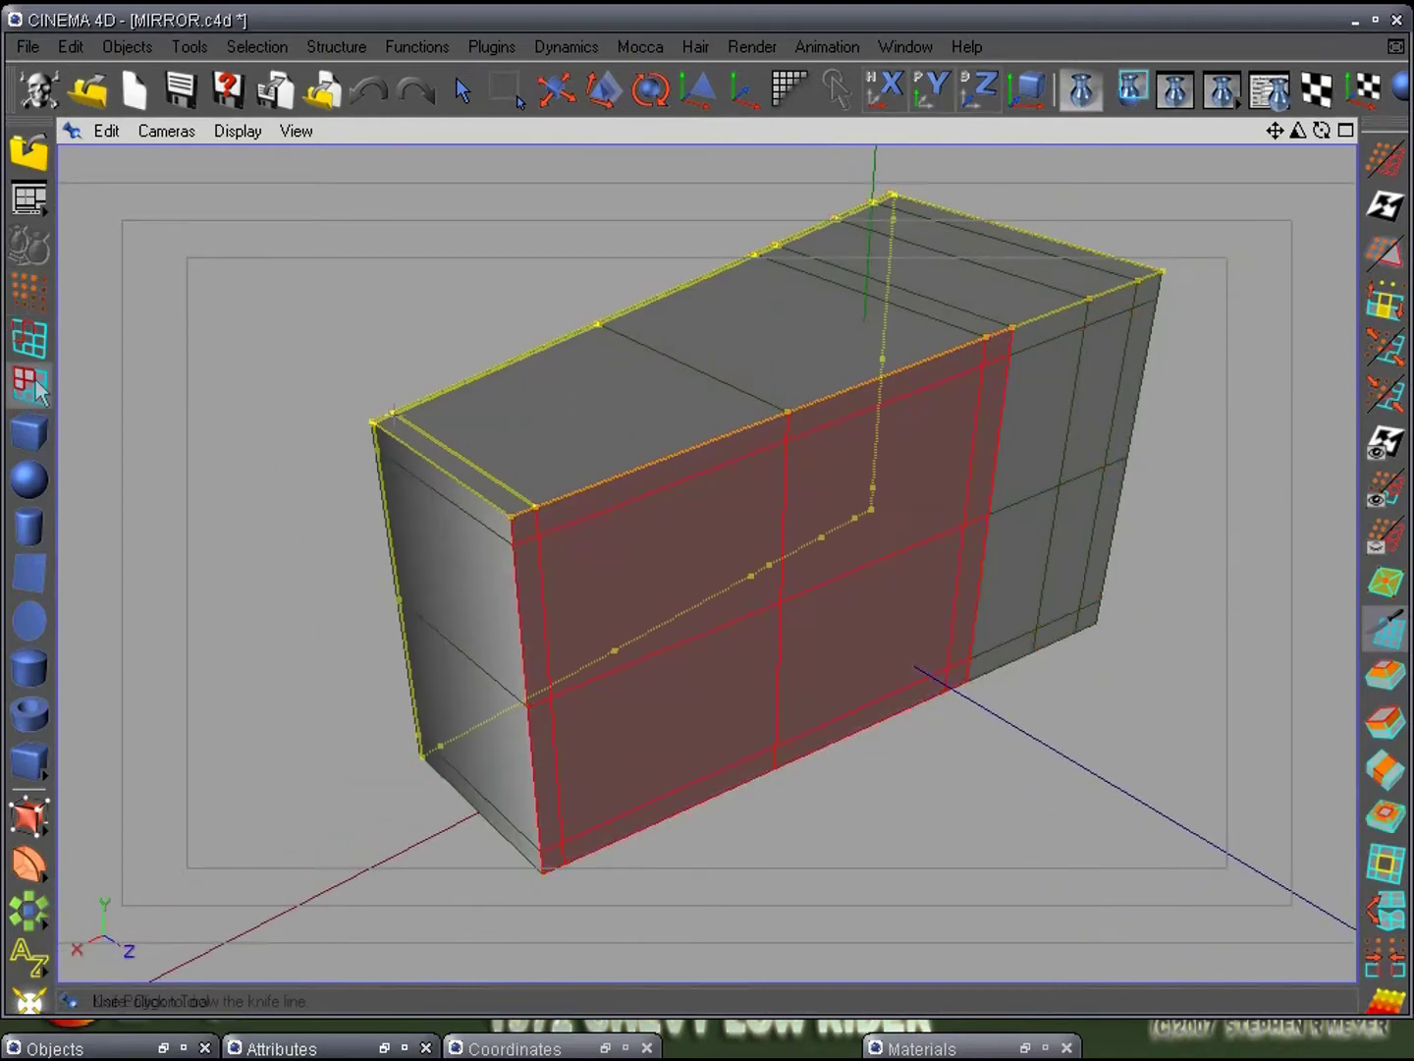
{"action": "left_click", "coordinate": [458, 94]}
{"action": "left_click_drag", "start_coordinate": [499, 293], "coordinate": [527, 343], "text": "alt"}
{"action": "scroll", "coordinate": [527, 344], "scroll_direction": "up", "scroll_amount": 2}
{"action": "left_click_drag", "start_coordinate": [589, 553], "coordinate": [578, 564], "text": "alt"}
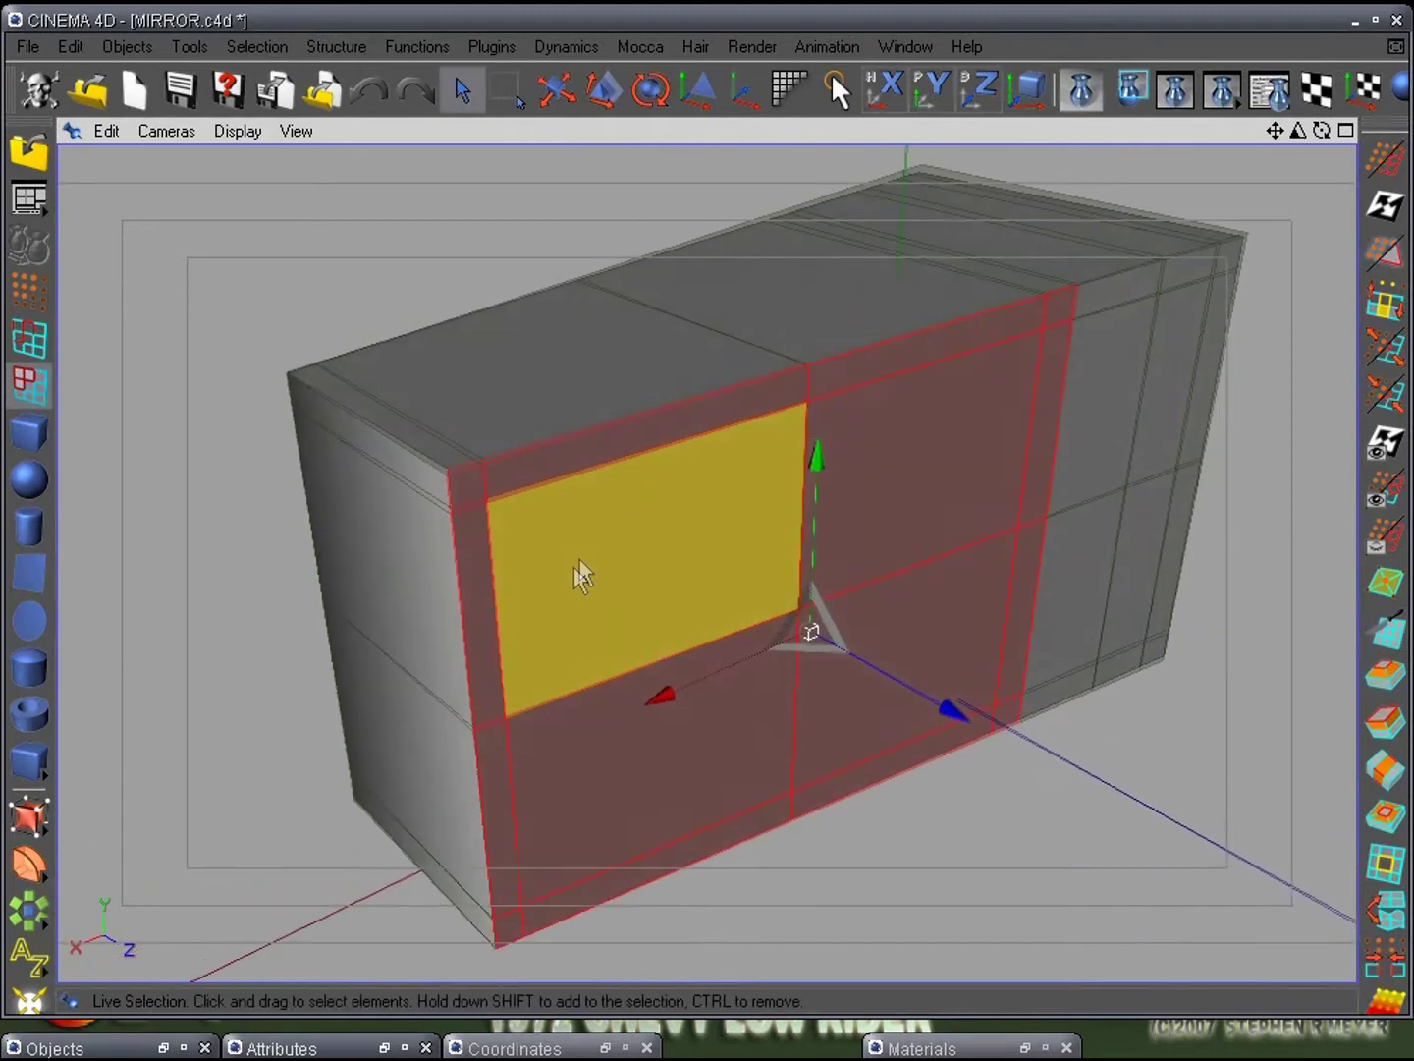
{"action": "left_click", "coordinate": [960, 871]}
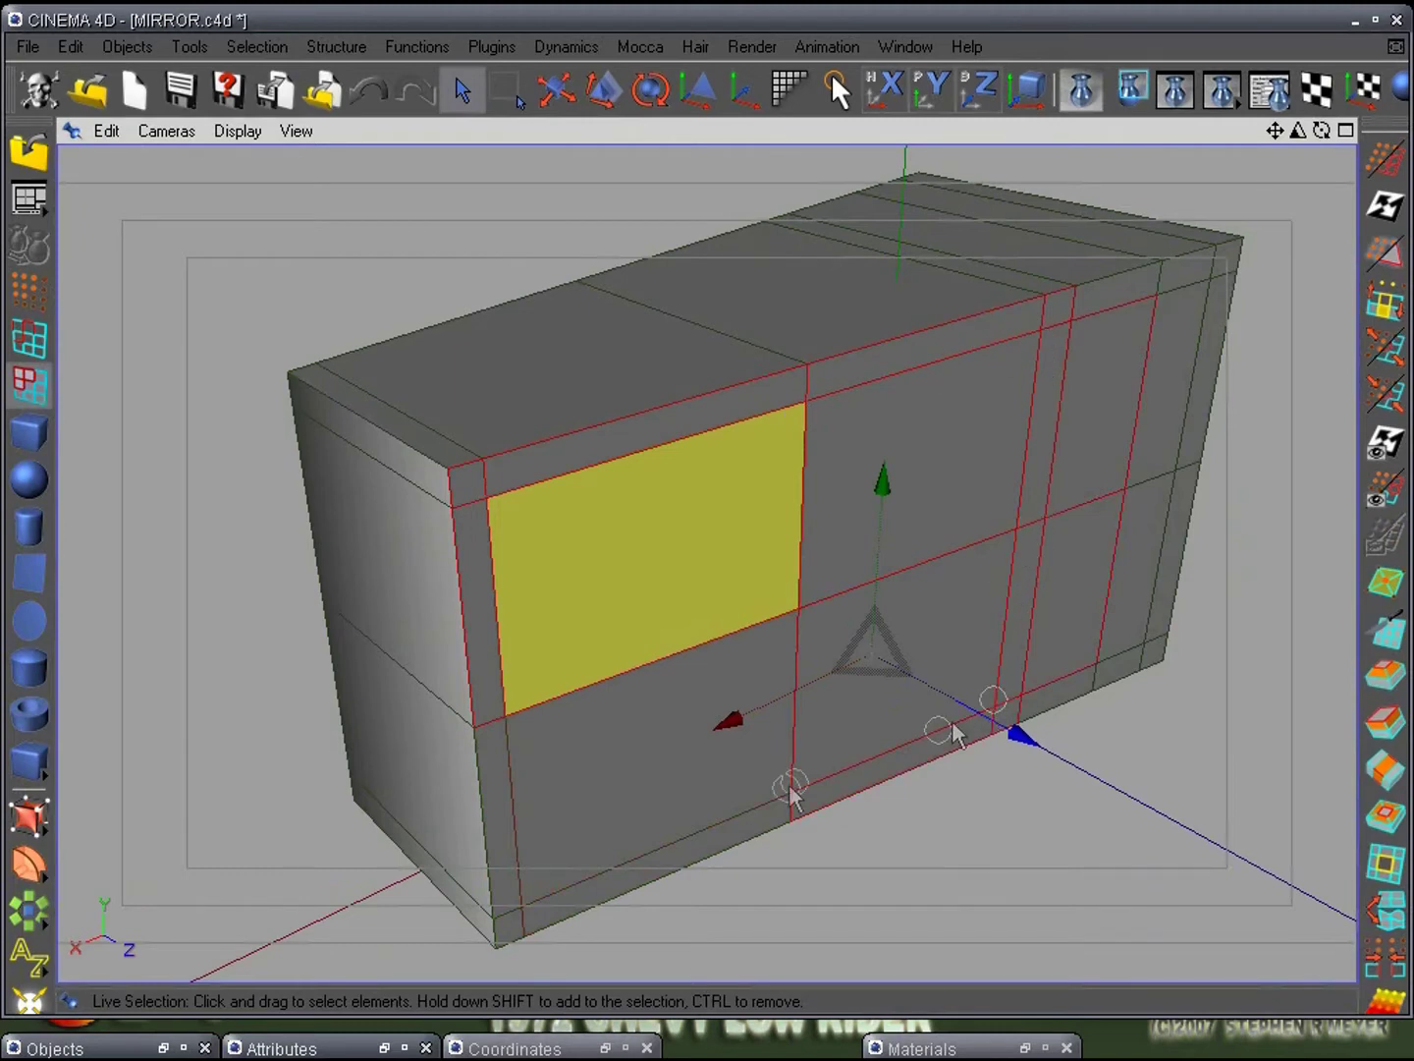
{"action": "mouse_move", "coordinate": [629, 742]}
{"action": "left_mouse_down"}
{"action": "mouse_move", "coordinate": [1152, 561]}
{"action": "mouse_move", "coordinate": [1105, 544]}
{"action": "mouse_move", "coordinate": [1176, 699]}
{"action": "left_mouse_up"}
{"action": "left_click_drag", "start_coordinate": [1097, 851], "coordinate": [1098, 849], "text": "alt"}
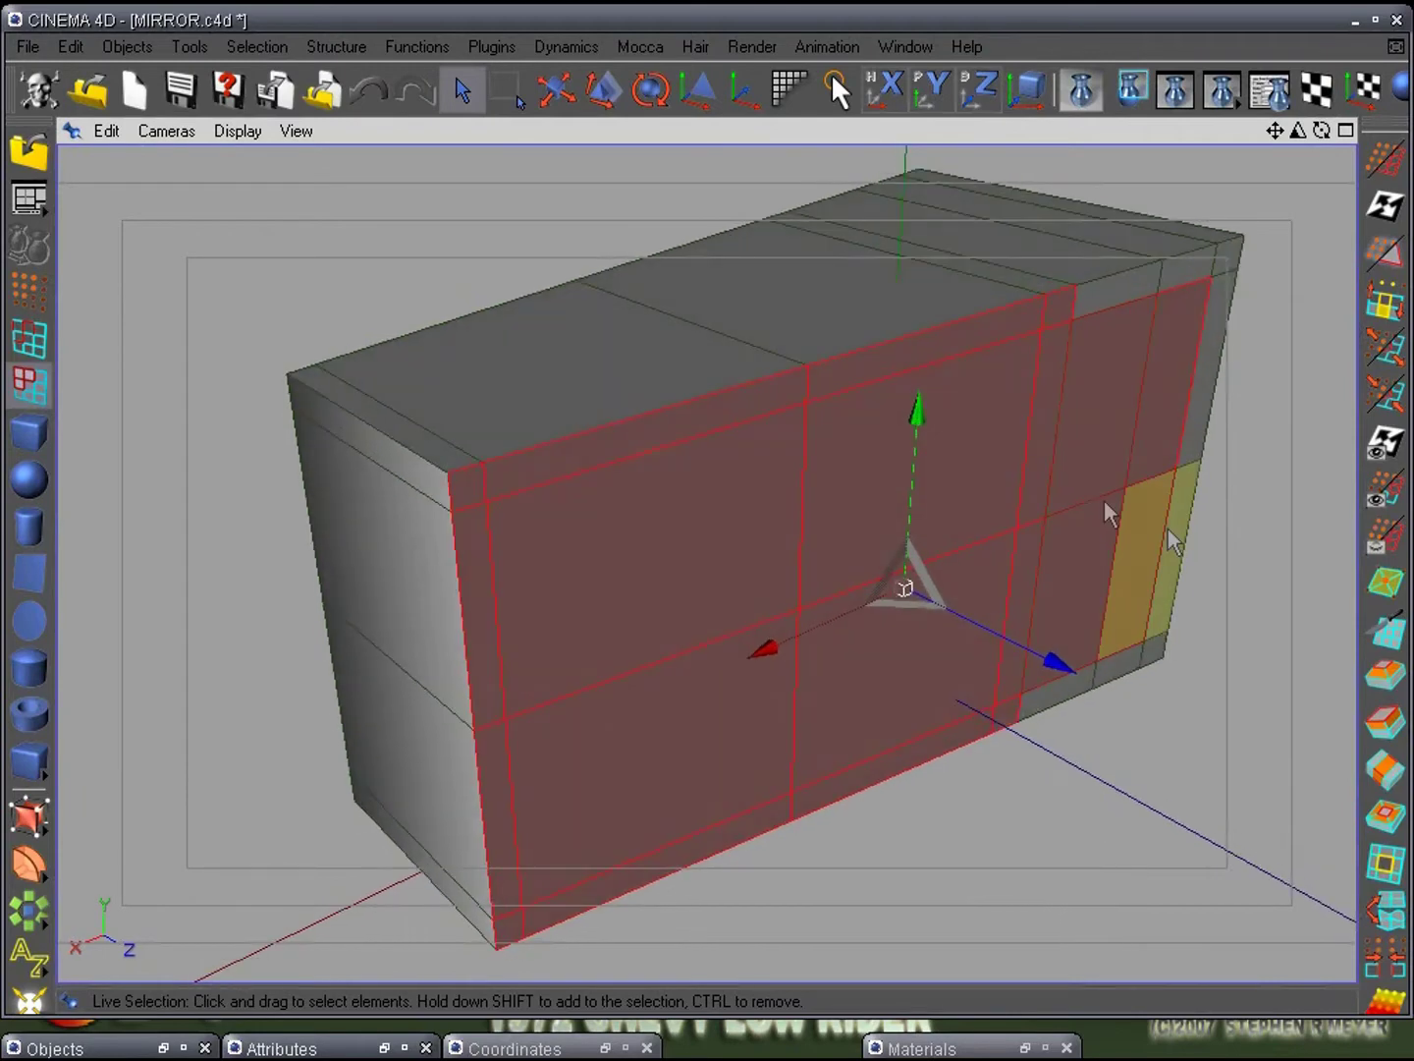
{"action": "left_click_drag", "start_coordinate": [1116, 412], "coordinate": [1183, 622], "text": "ctrl"}
- Inset the selected face polygons slightly with Extrude Inner, scaling them down to leave a thin border
{"action": "left_click_drag", "start_coordinate": [1159, 818], "coordinate": [1102, 818], "text": "alt"}
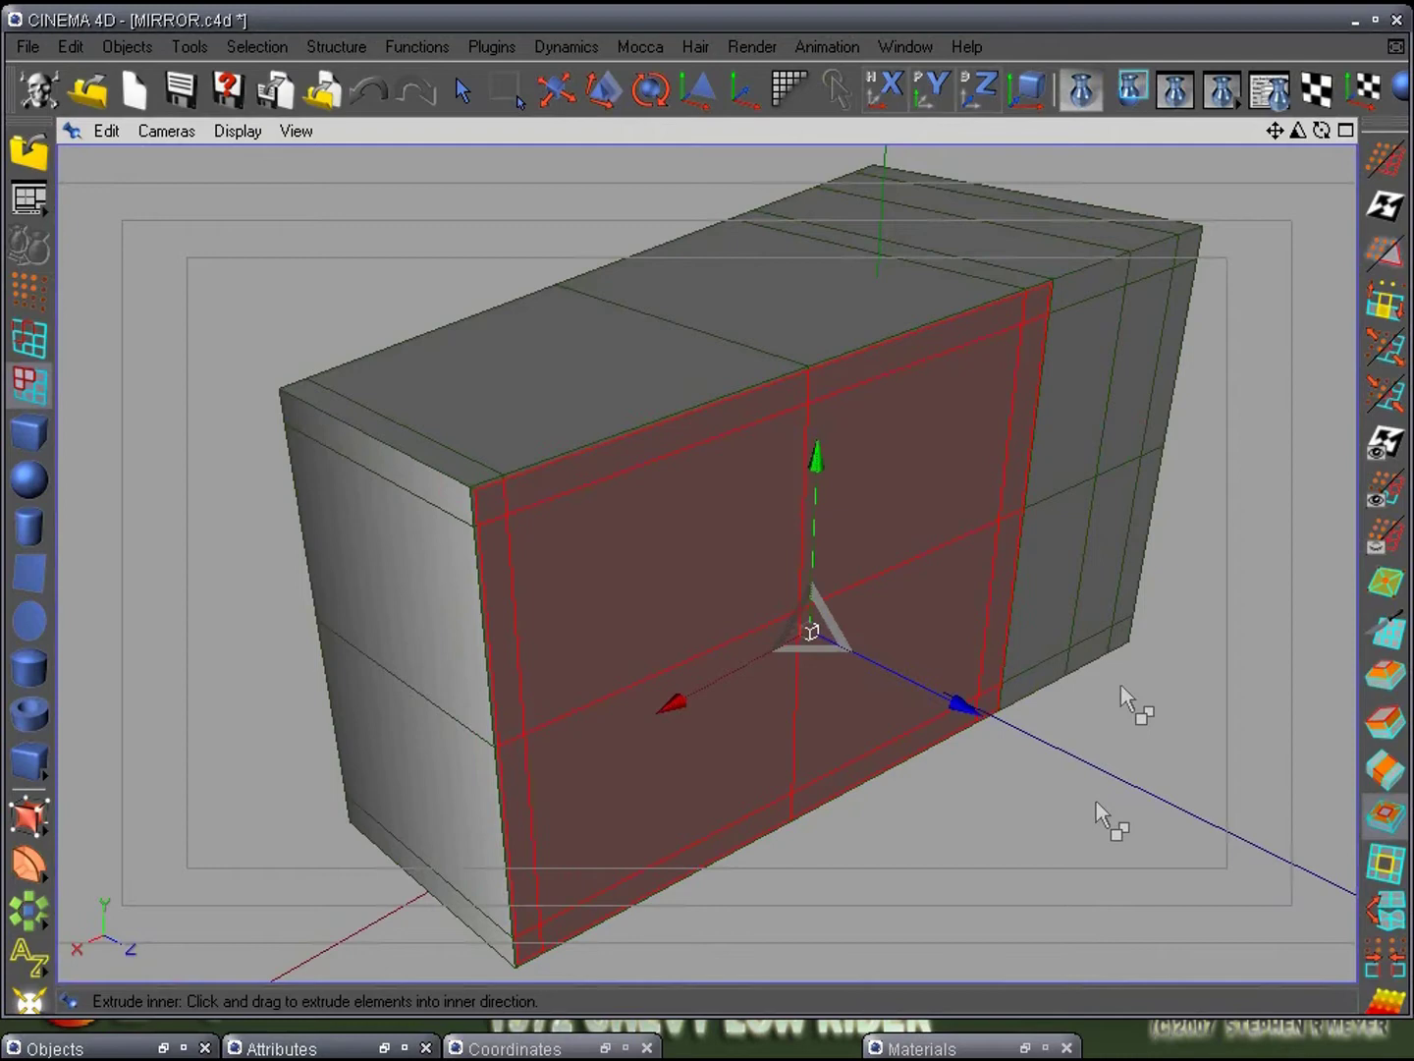
{"action": "left_click", "coordinate": [601, 93]}
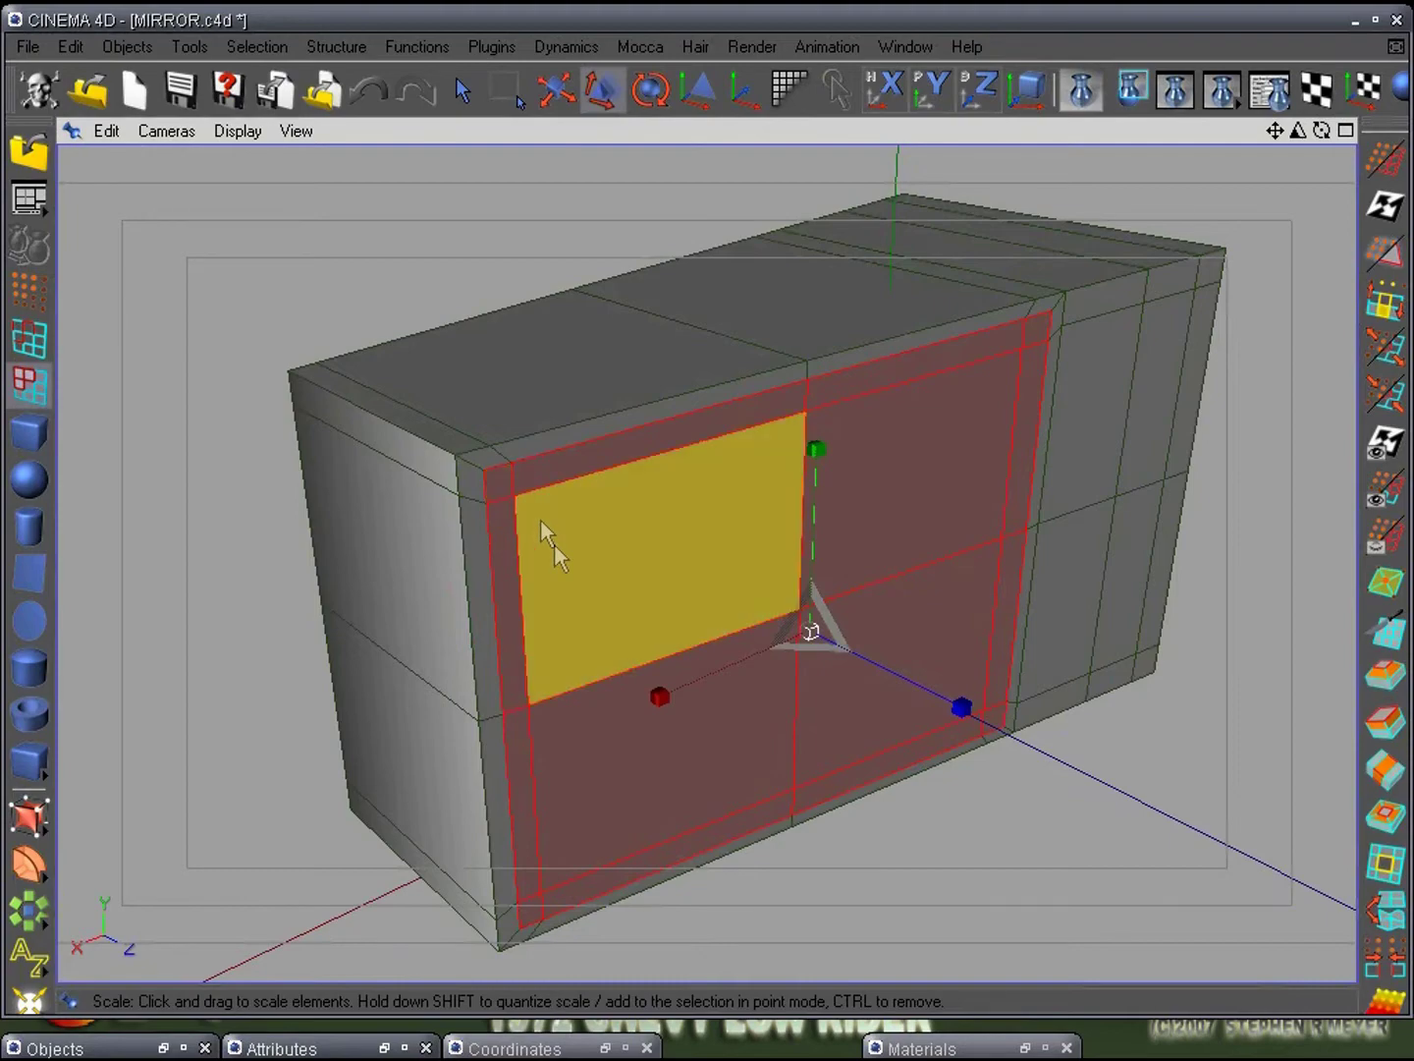
{"action": "left_click_drag", "start_coordinate": [730, 772], "coordinate": [667, 713], "text": "alt"}
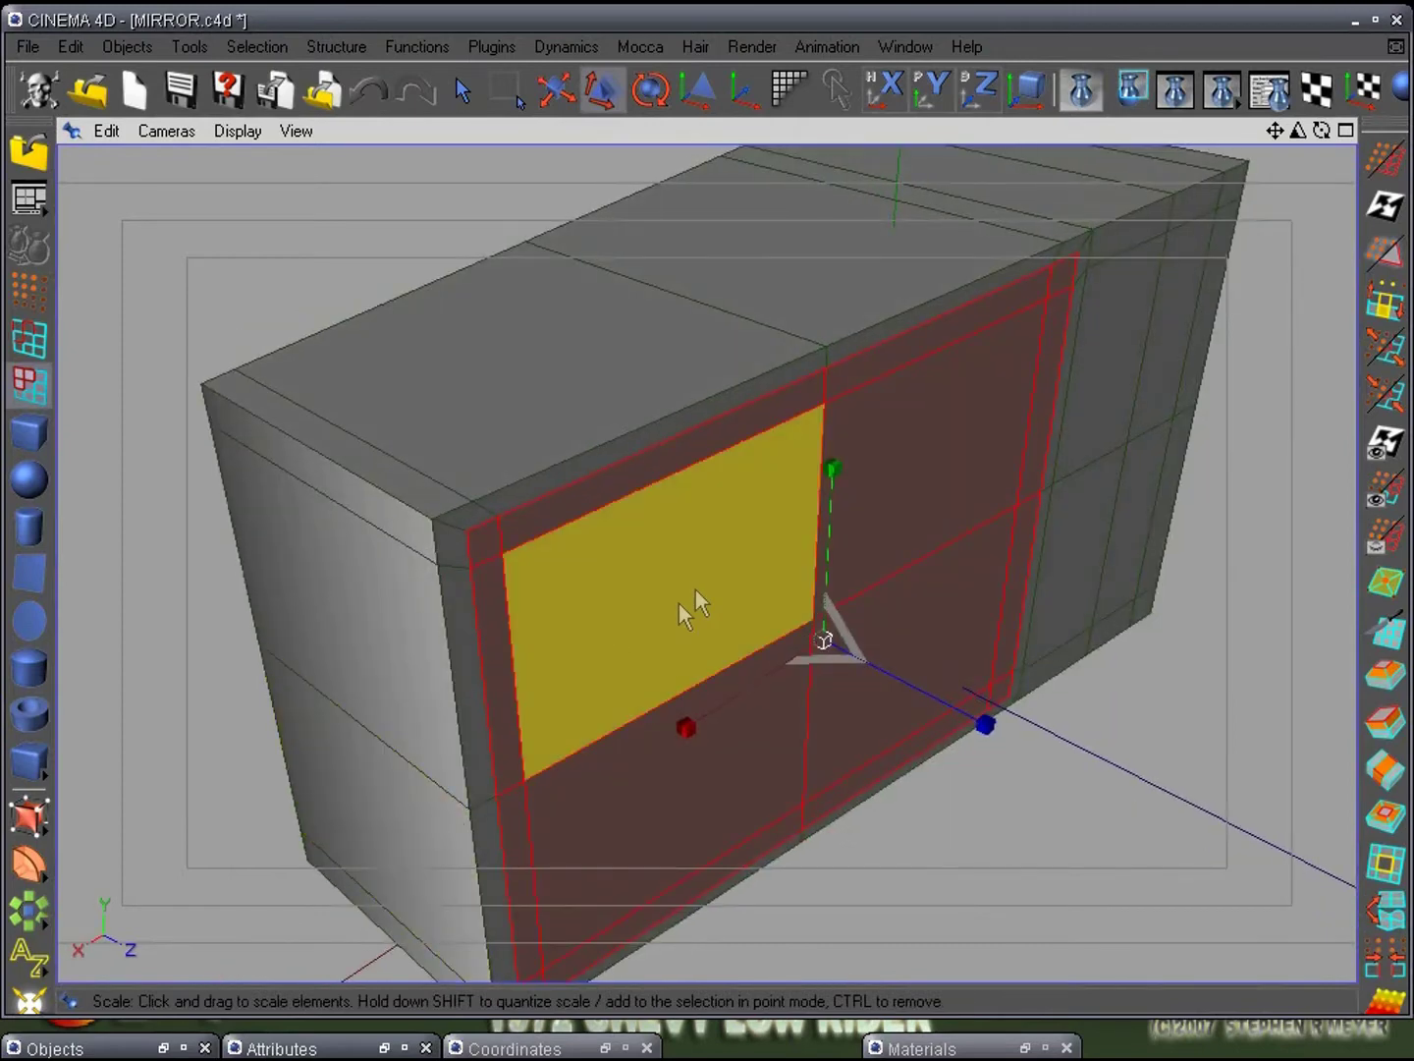
- Add a HyperNURBS object and make the cube its child to smooth the mirror housing
{"action": "left_click", "coordinate": [165, 1045]}
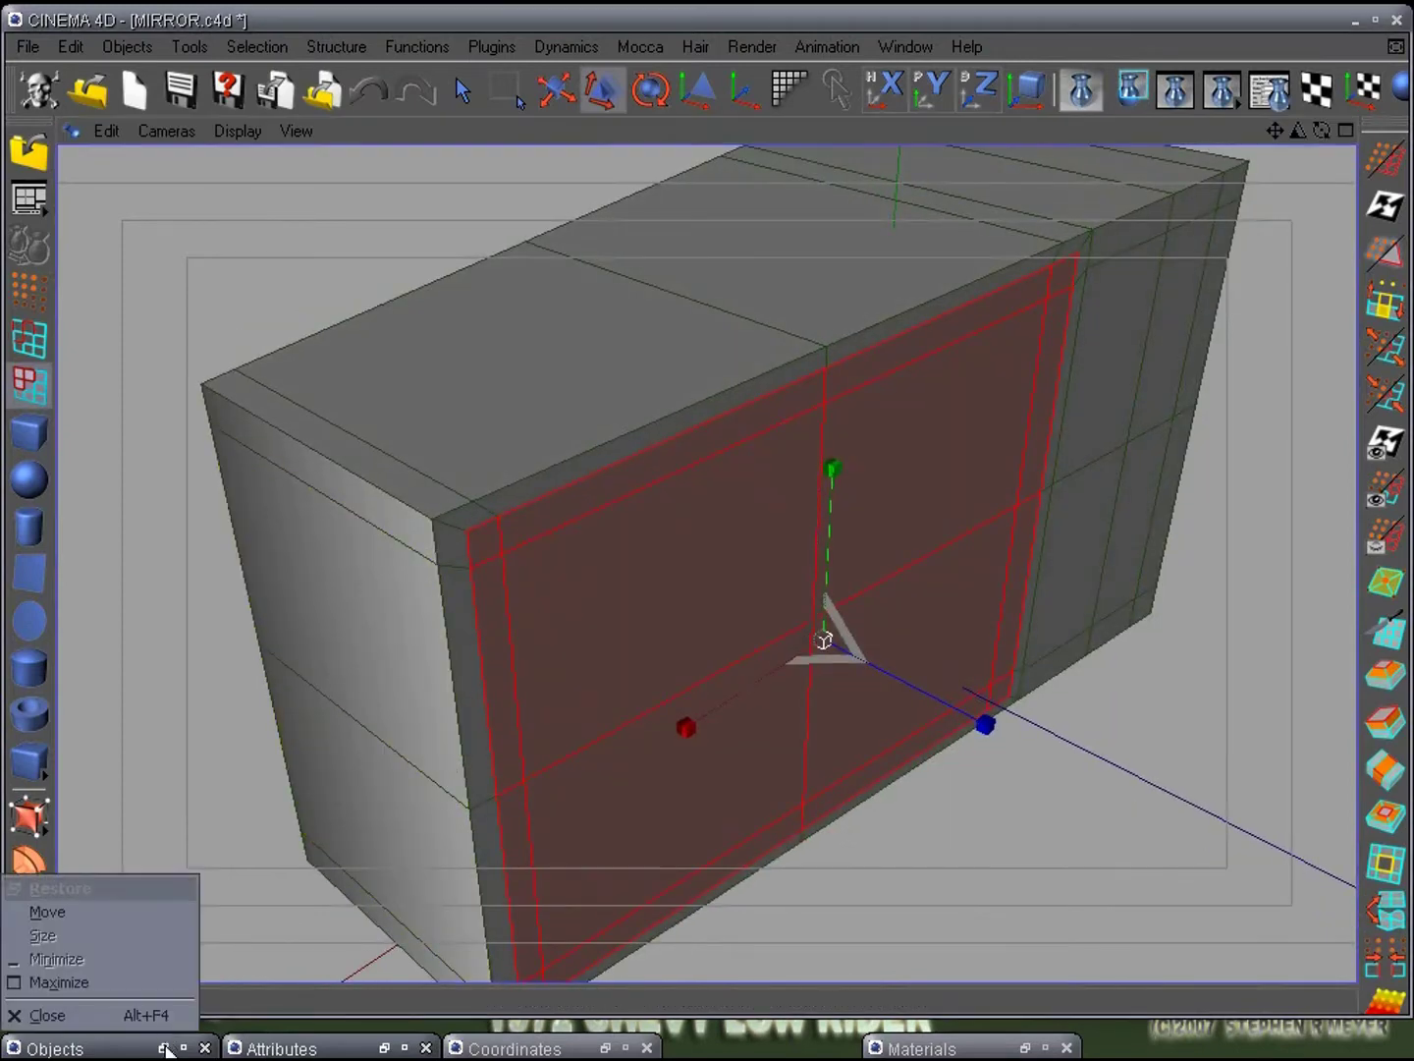
{"action": "left_click", "coordinate": [165, 1048]}
{"action": "double_click", "coordinate": [165, 1048]}
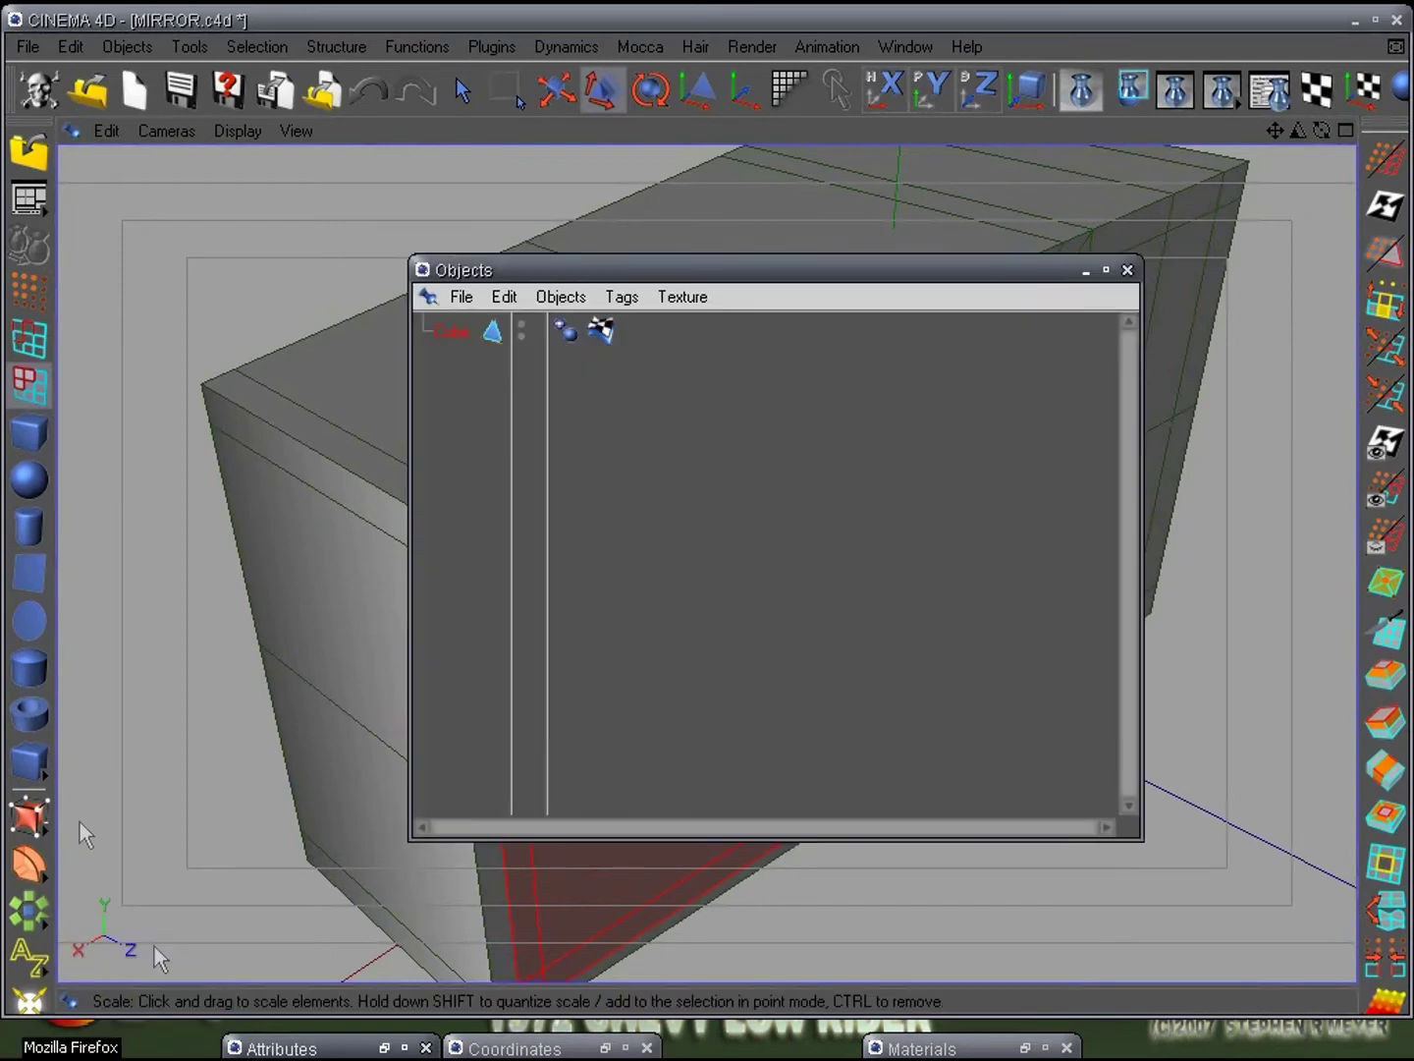
{"action": "left_click", "coordinate": [27, 823]}
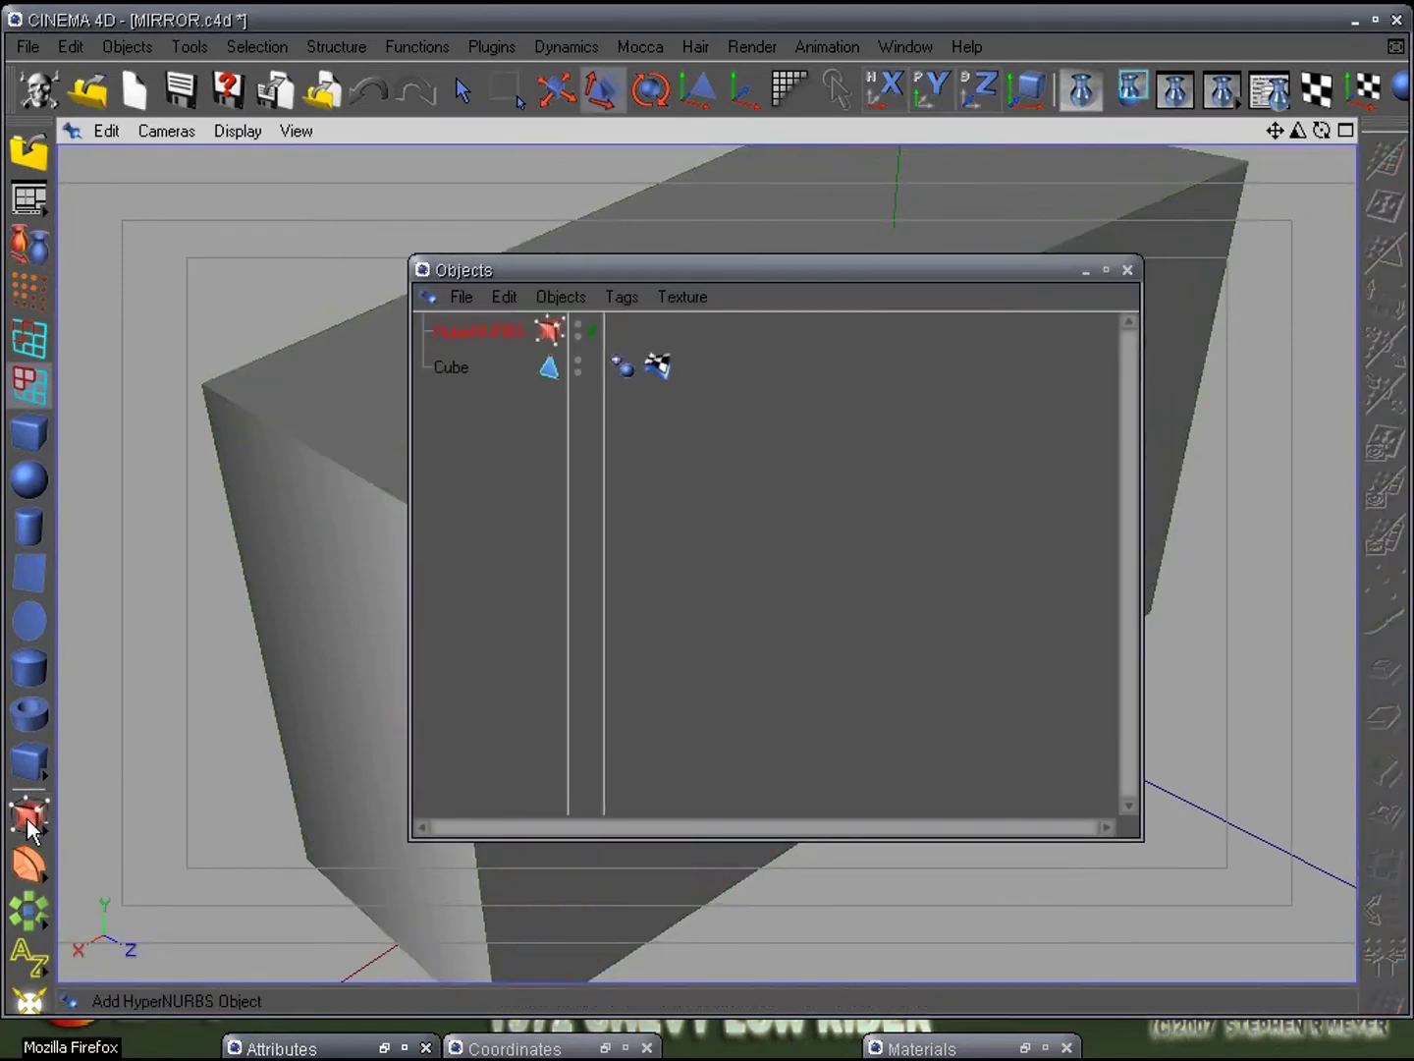
{"action": "left_click_drag", "start_coordinate": [448, 366], "coordinate": [466, 331]}
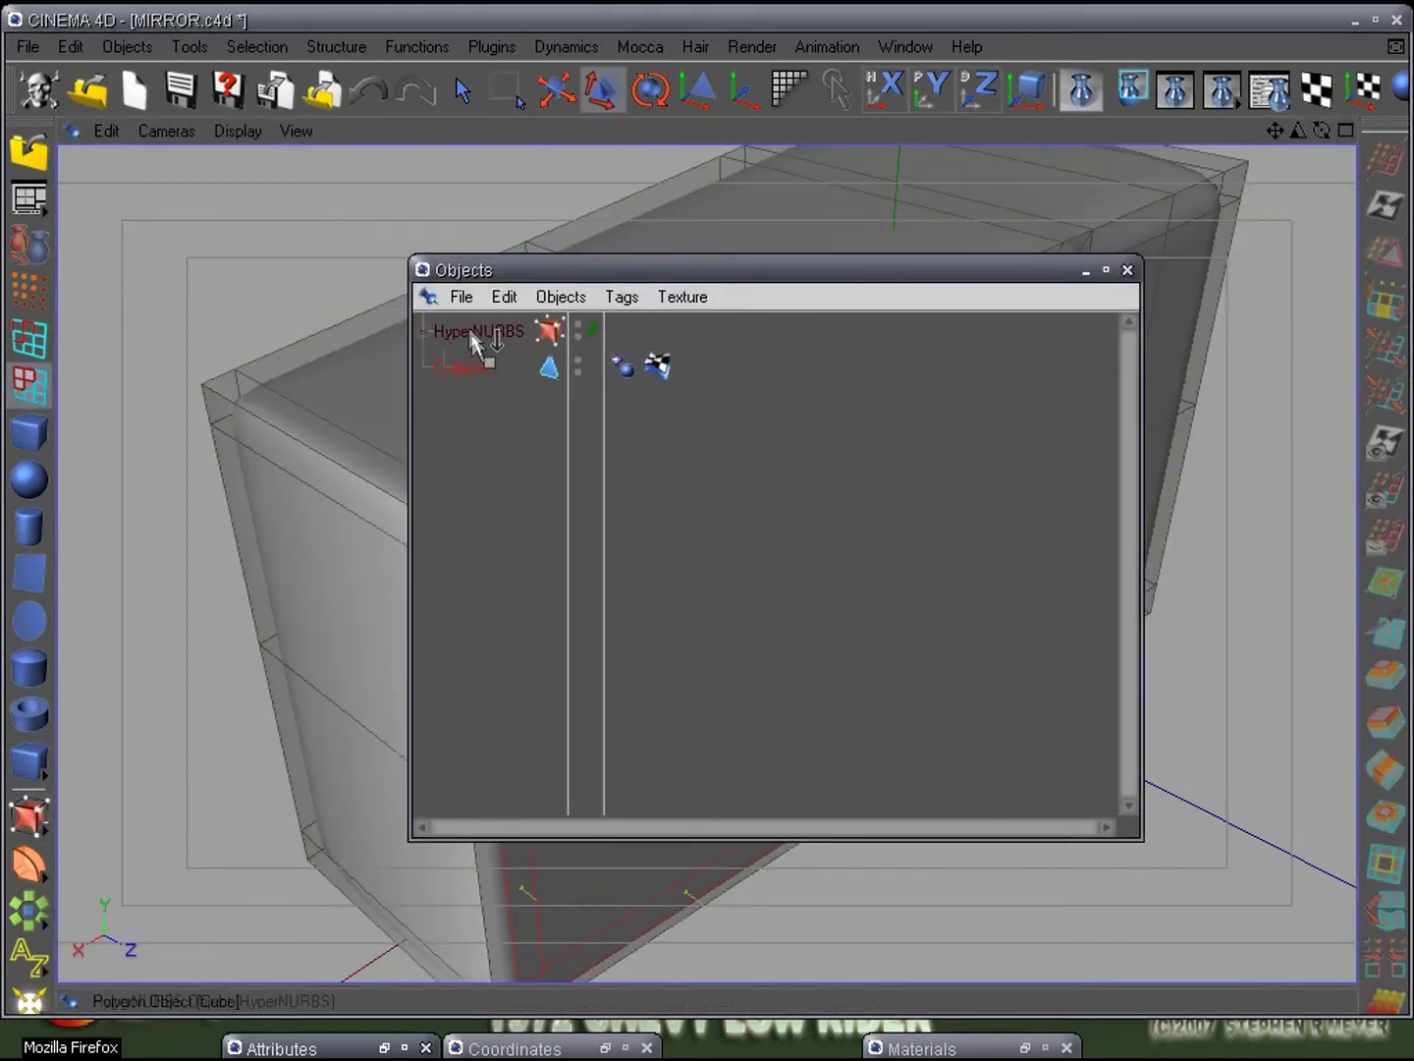
{"action": "left_click", "coordinate": [1085, 269]}
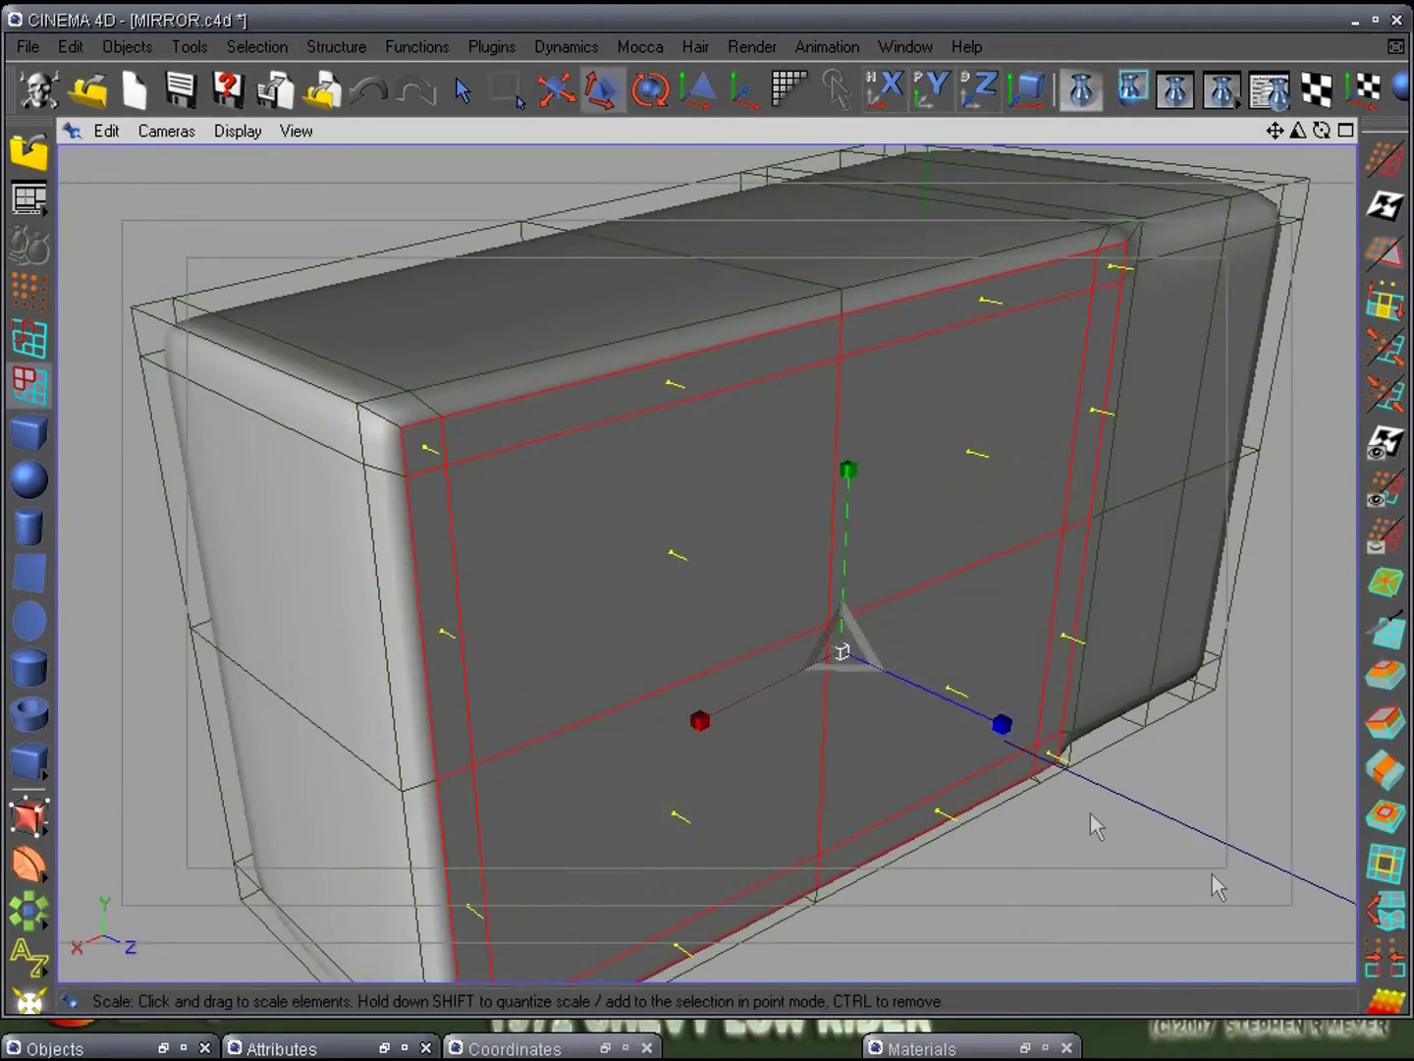
- Inset the same face polygons a second time and scale them down slightly for a tighter recess edge
{"action": "left_click_drag", "start_coordinate": [1213, 874], "coordinate": [1168, 866], "text": "alt"}
{"action": "left_click", "coordinate": [1385, 816]}
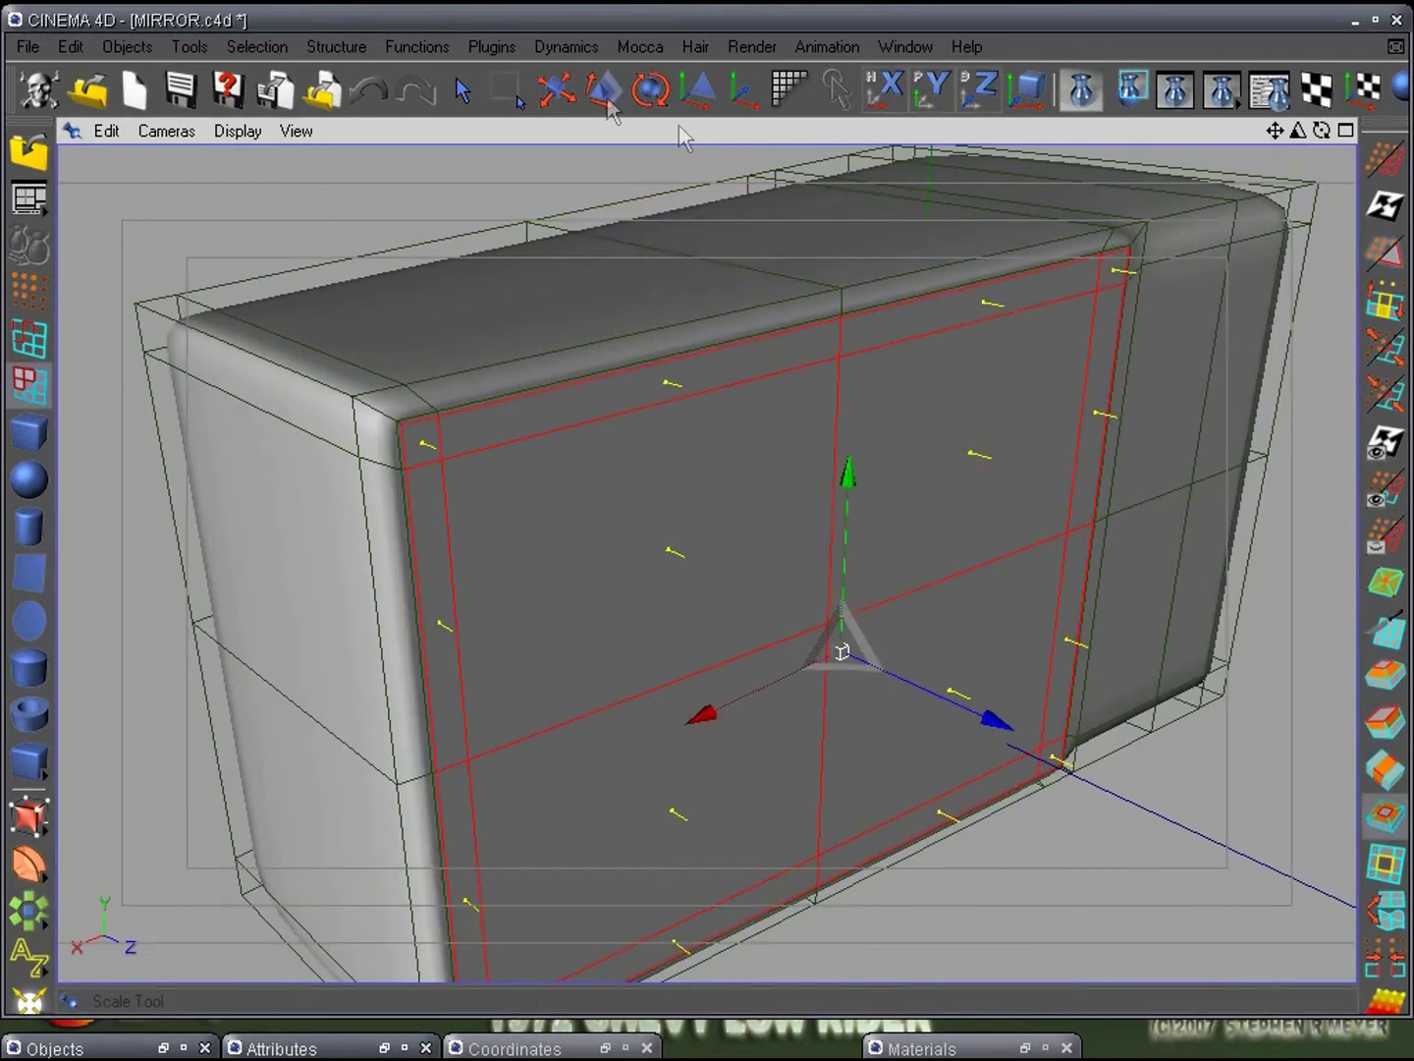
{"action": "left_click", "coordinate": [588, 95]}
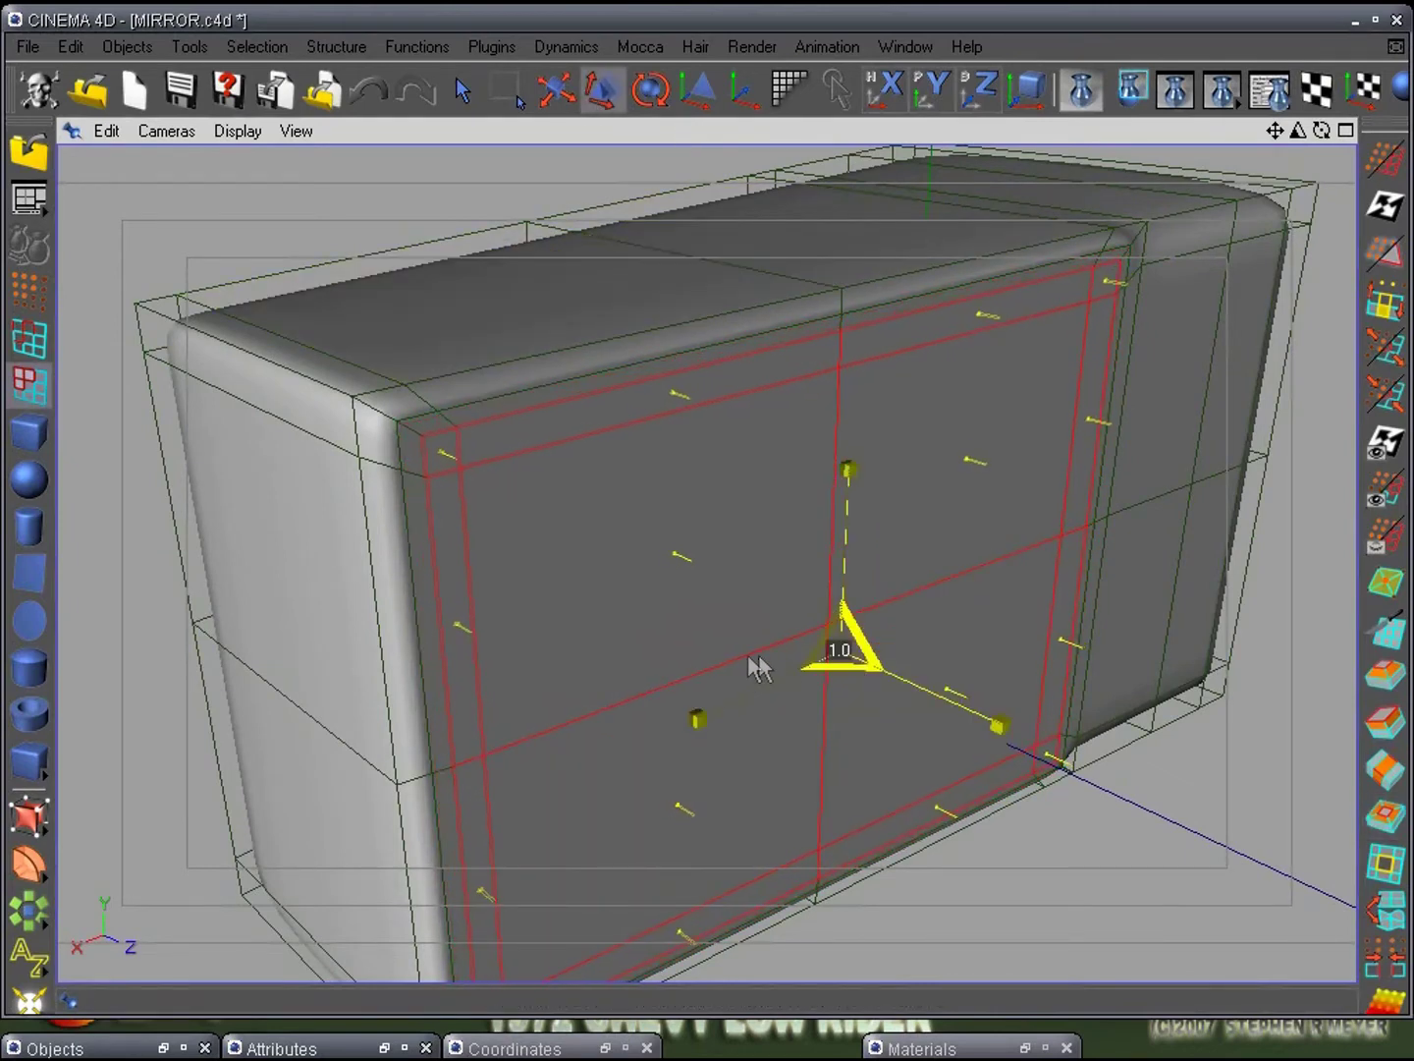
{"action": "left_click_drag", "start_coordinate": [700, 648], "coordinate": [664, 664]}
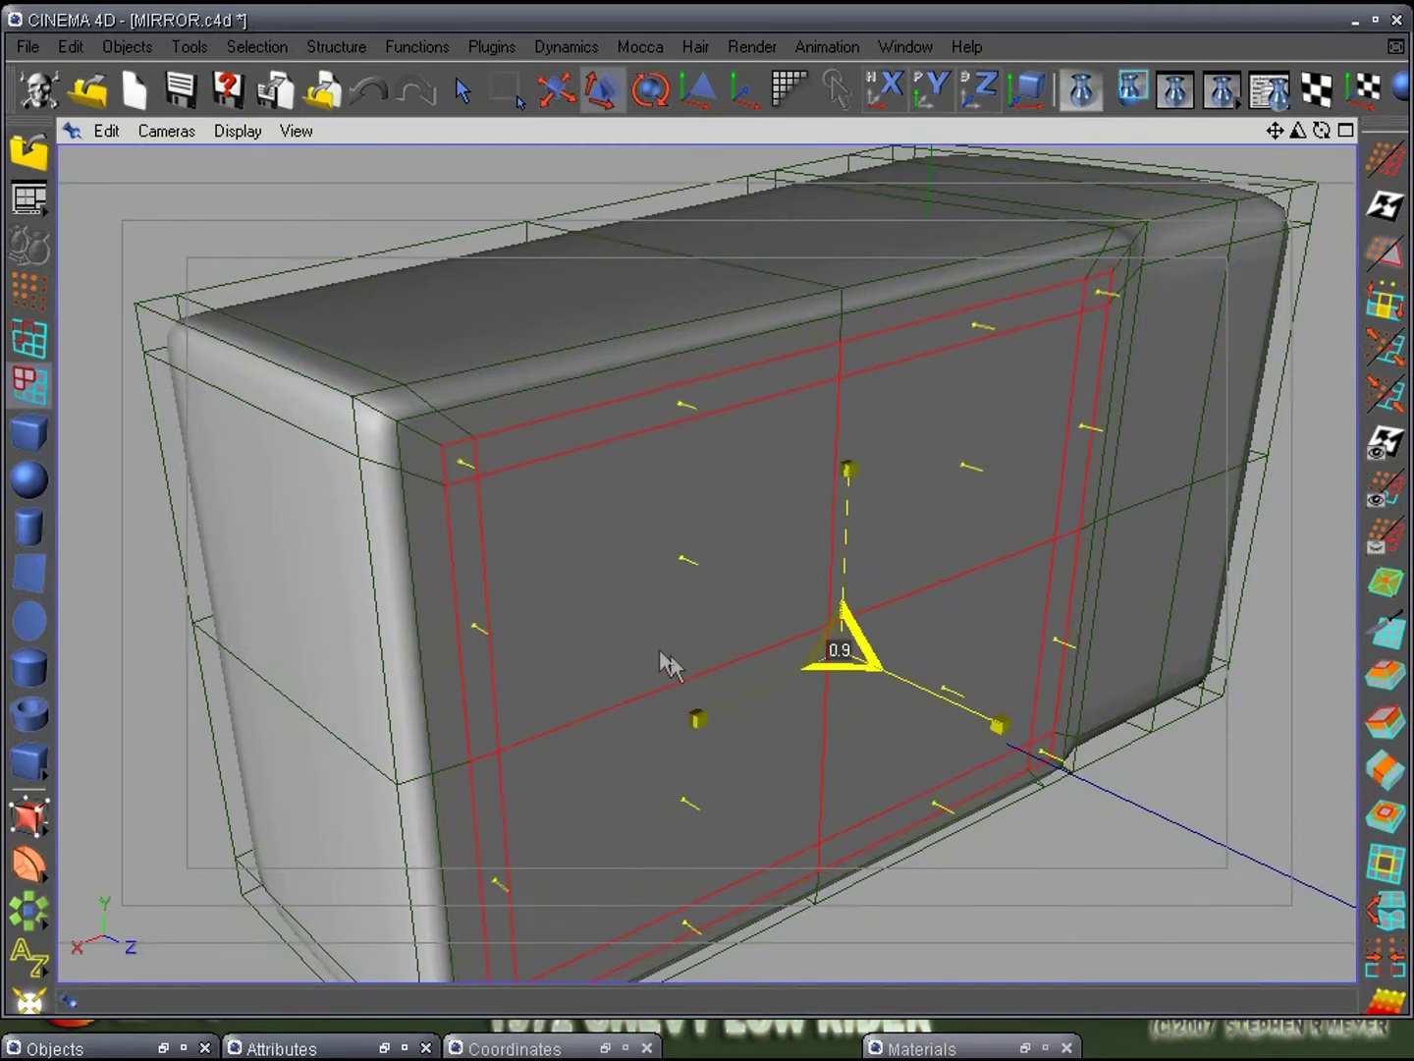
{"action": "left_click_drag", "start_coordinate": [712, 656], "coordinate": [713, 659]}
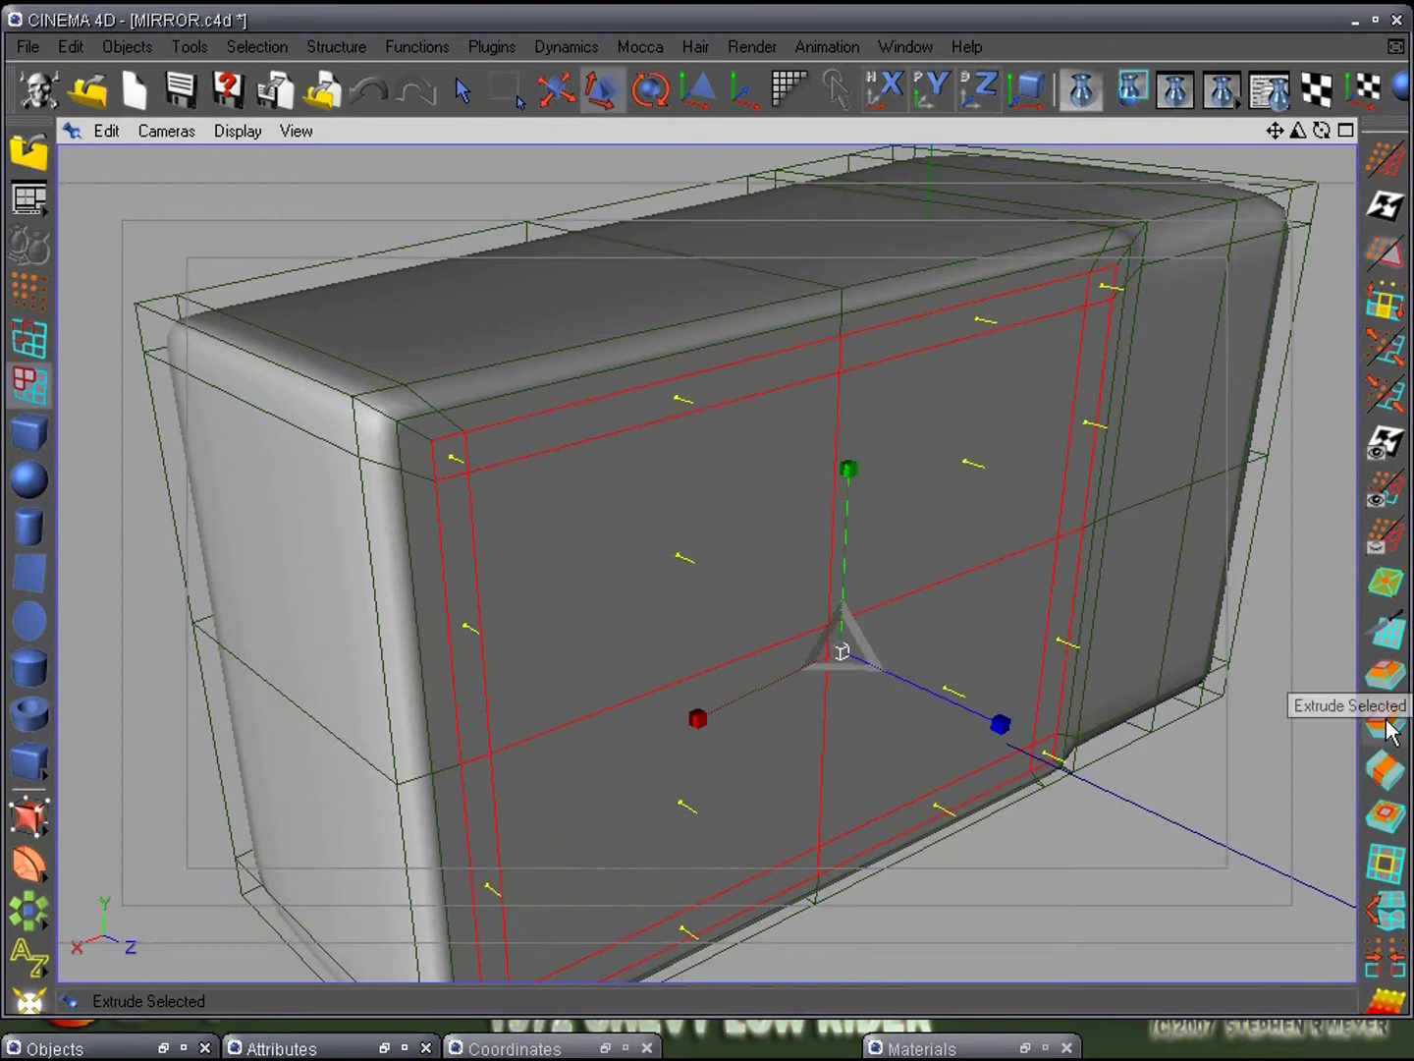
- Extrude the inset polygons deep into the housing to form the recess for the mirror glass
{"action": "left_click", "coordinate": [1387, 727]}
{"action": "left_click_drag", "start_coordinate": [1158, 832], "coordinate": [642, 877]}
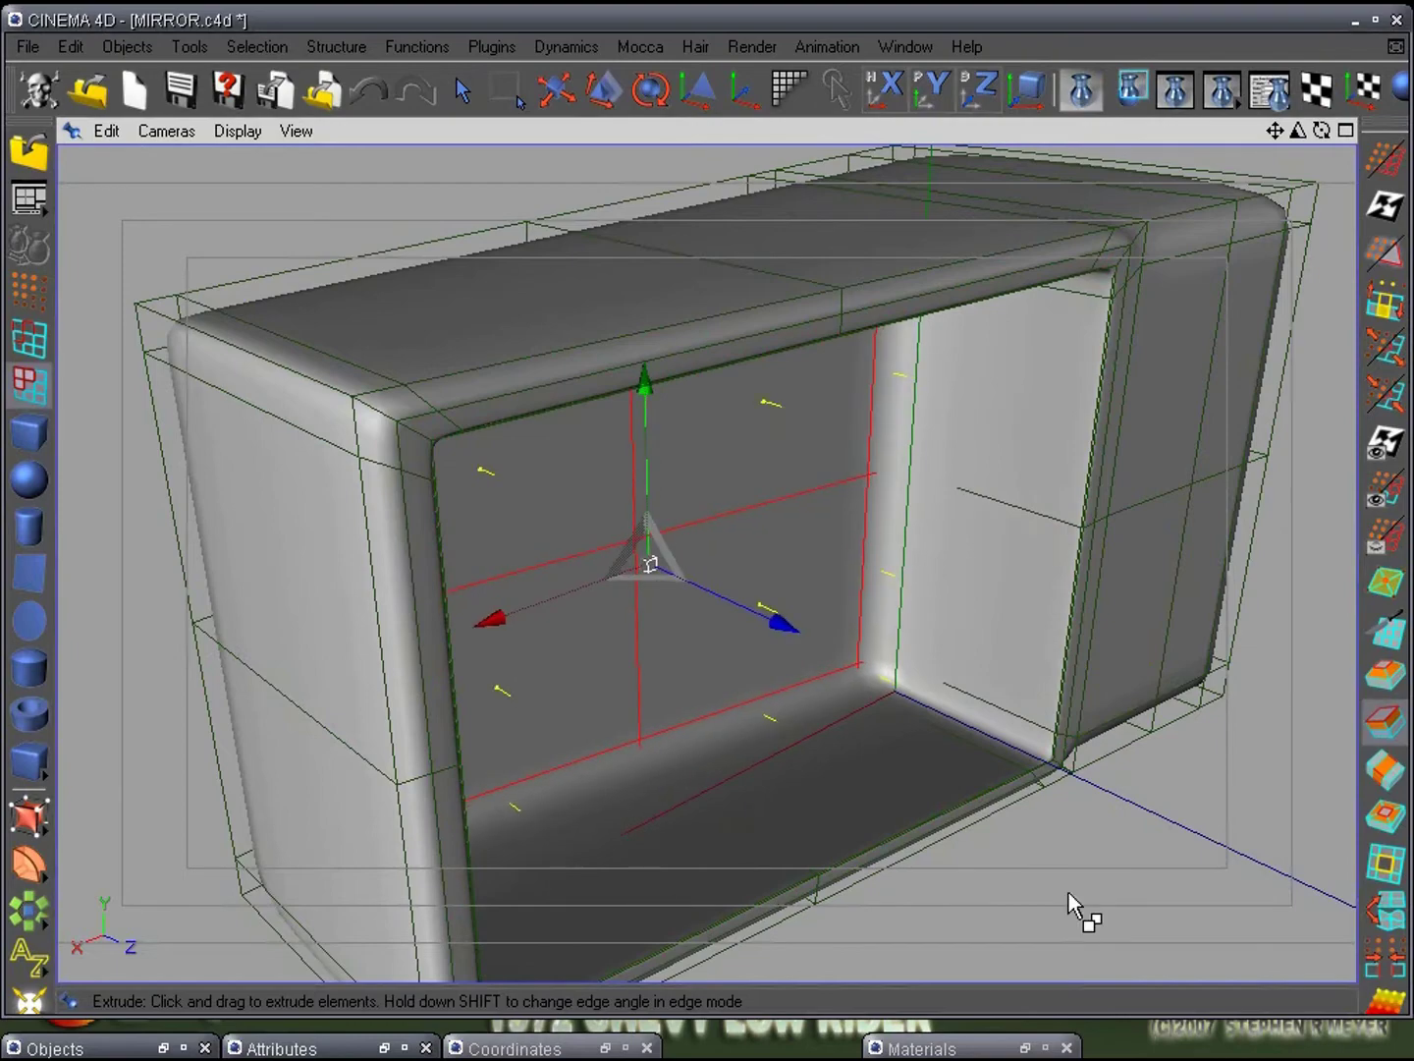
{"action": "left_click_drag", "start_coordinate": [1068, 892], "coordinate": [1060, 885]}
- Move the narrow end's points on the recessed side slightly outward along X in the top view, slanting that end
{"action": "left_click_drag", "start_coordinate": [1013, 761], "coordinate": [1029, 797], "text": "alt"}
{"action": "right_click_drag", "start_coordinate": [1030, 798], "coordinate": [994, 776], "text": "alt"}
{"action": "left_click_drag", "start_coordinate": [994, 782], "coordinate": [658, 616], "text": "alt"}
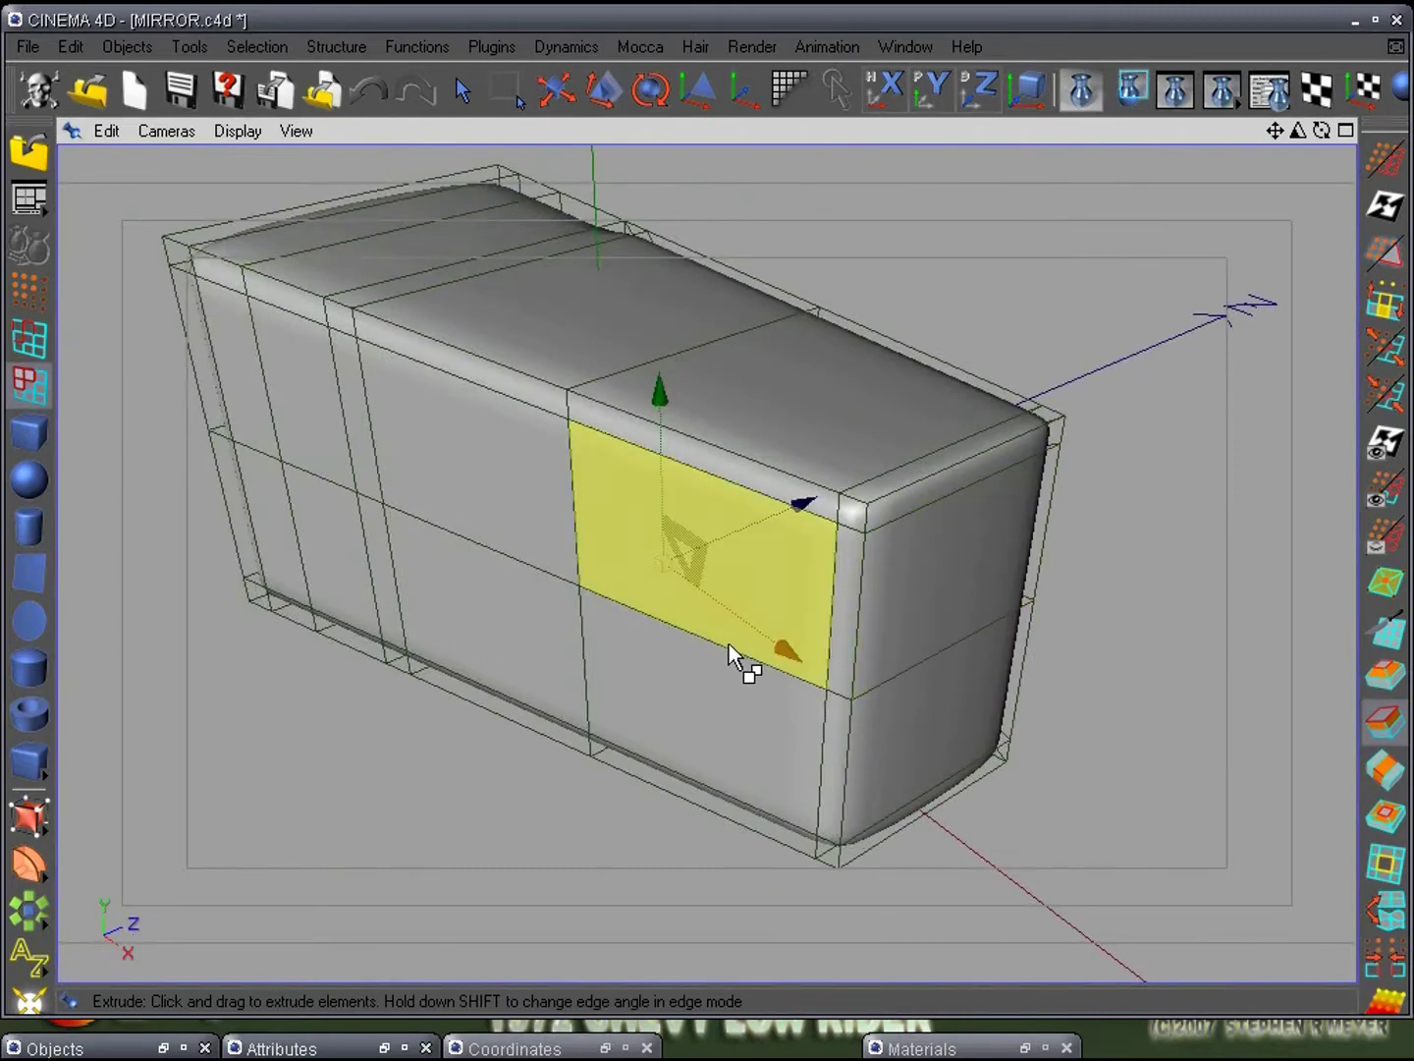
{"action": "key", "text": "F2"}
{"action": "left_click", "coordinate": [37, 305]}
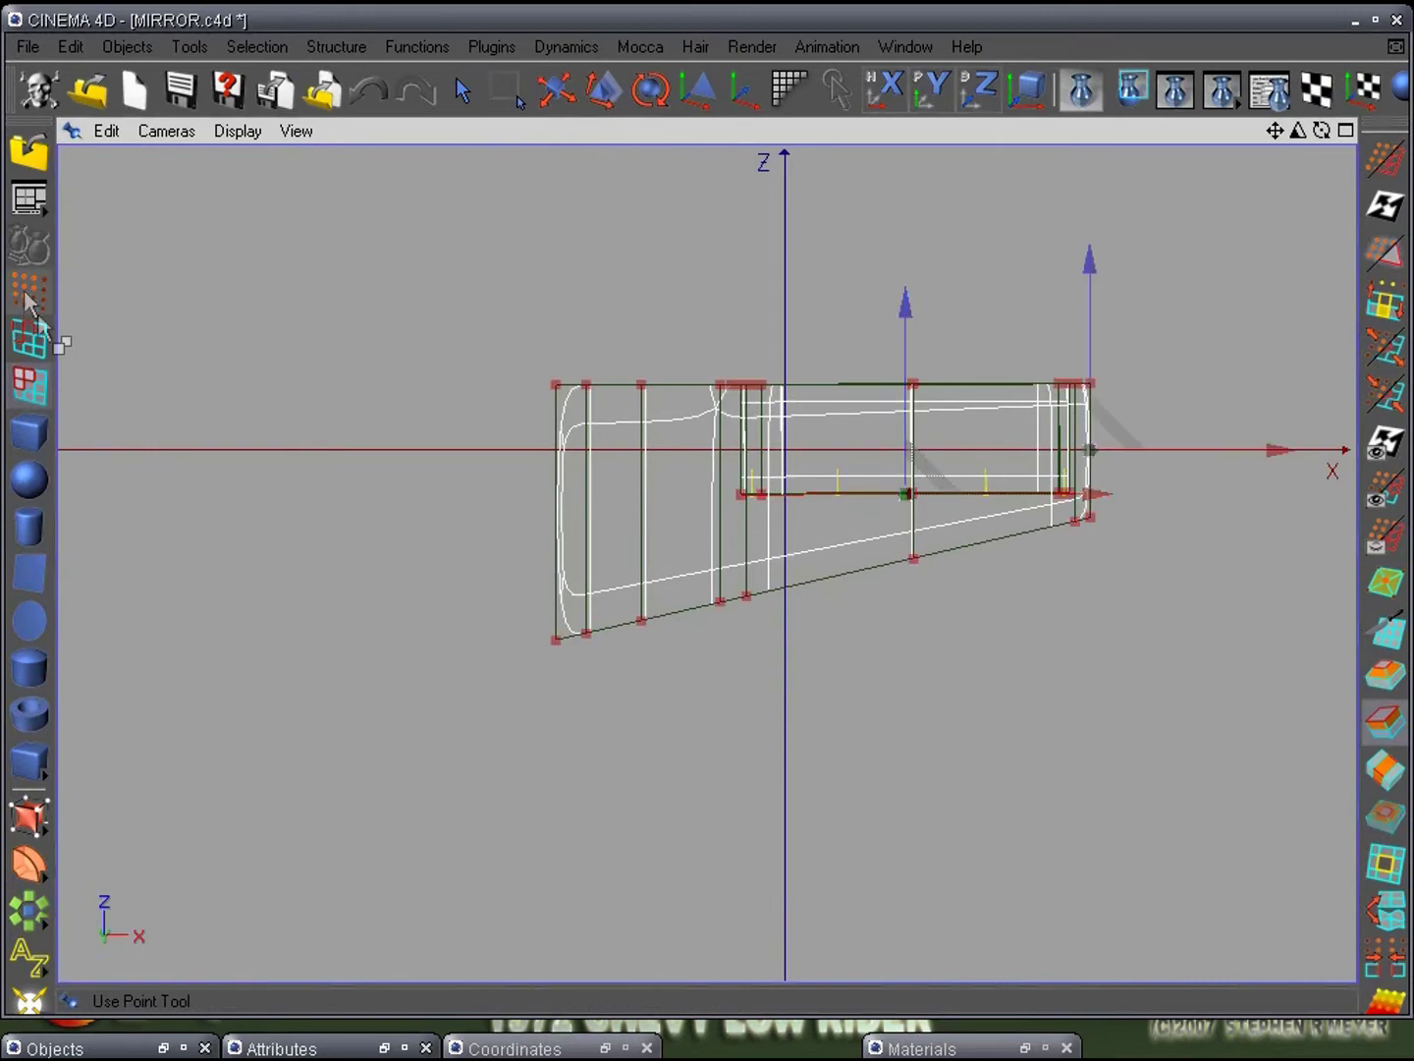
{"action": "middle_click_drag", "start_coordinate": [853, 679], "coordinate": [530, 746], "text": "alt"}
{"action": "right_click_drag", "start_coordinate": [530, 748], "coordinate": [599, 411], "text": "alt"}
{"action": "left_click", "coordinate": [504, 90]}
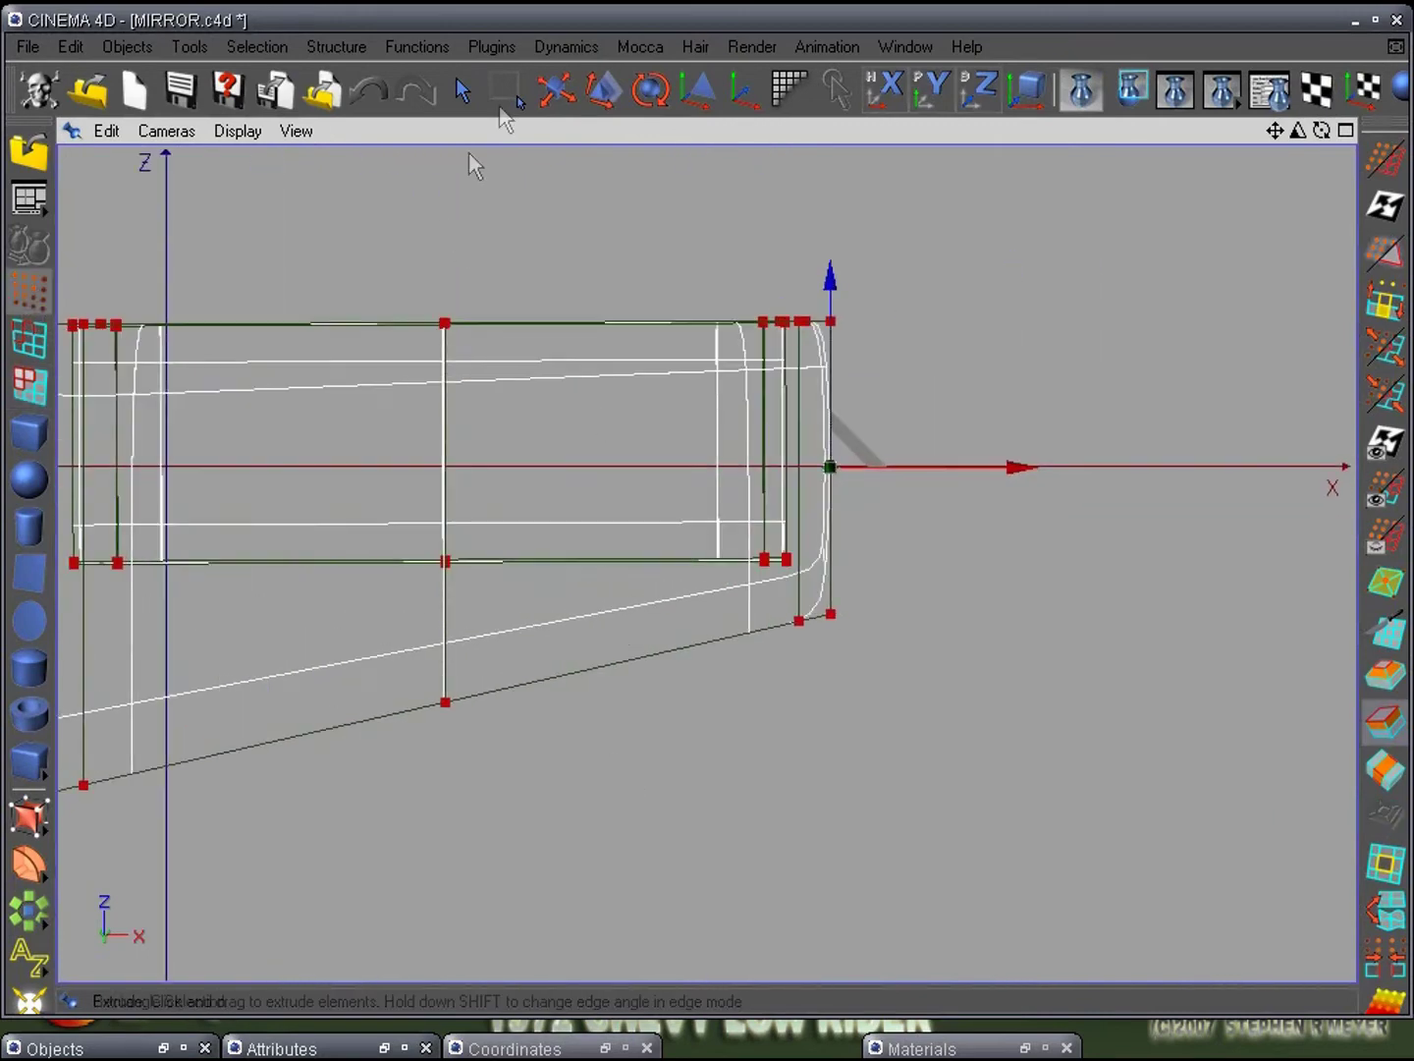
{"action": "left_click_drag", "start_coordinate": [675, 269], "coordinate": [930, 393]}
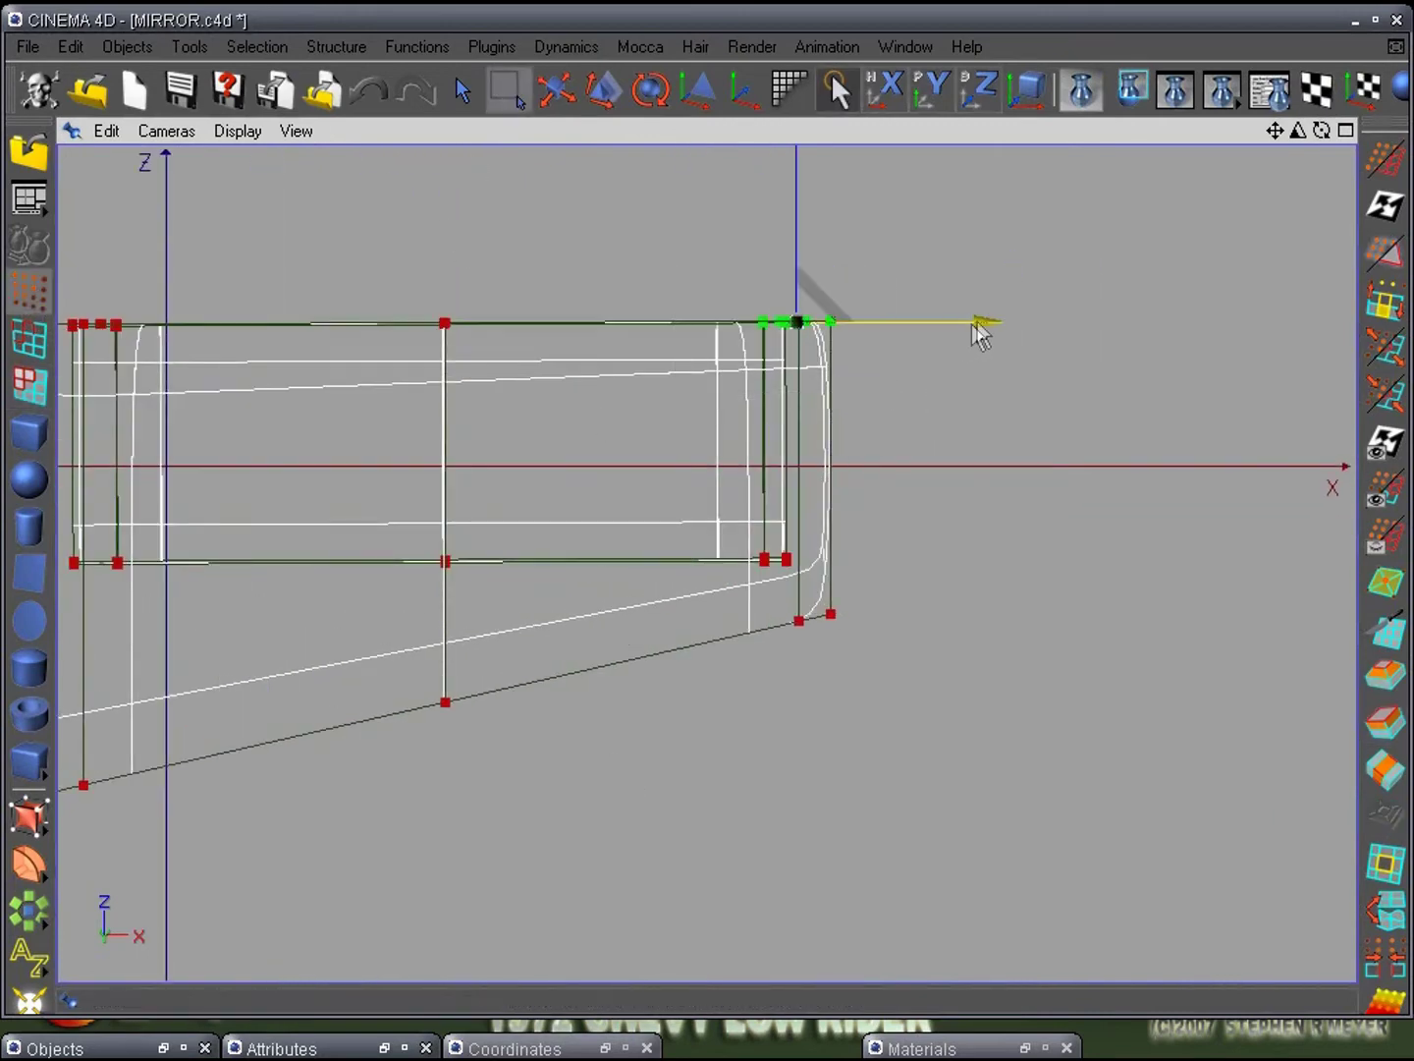
{"action": "left_click_drag", "start_coordinate": [972, 328], "coordinate": [1007, 339]}
{"action": "key", "text": "F1"}
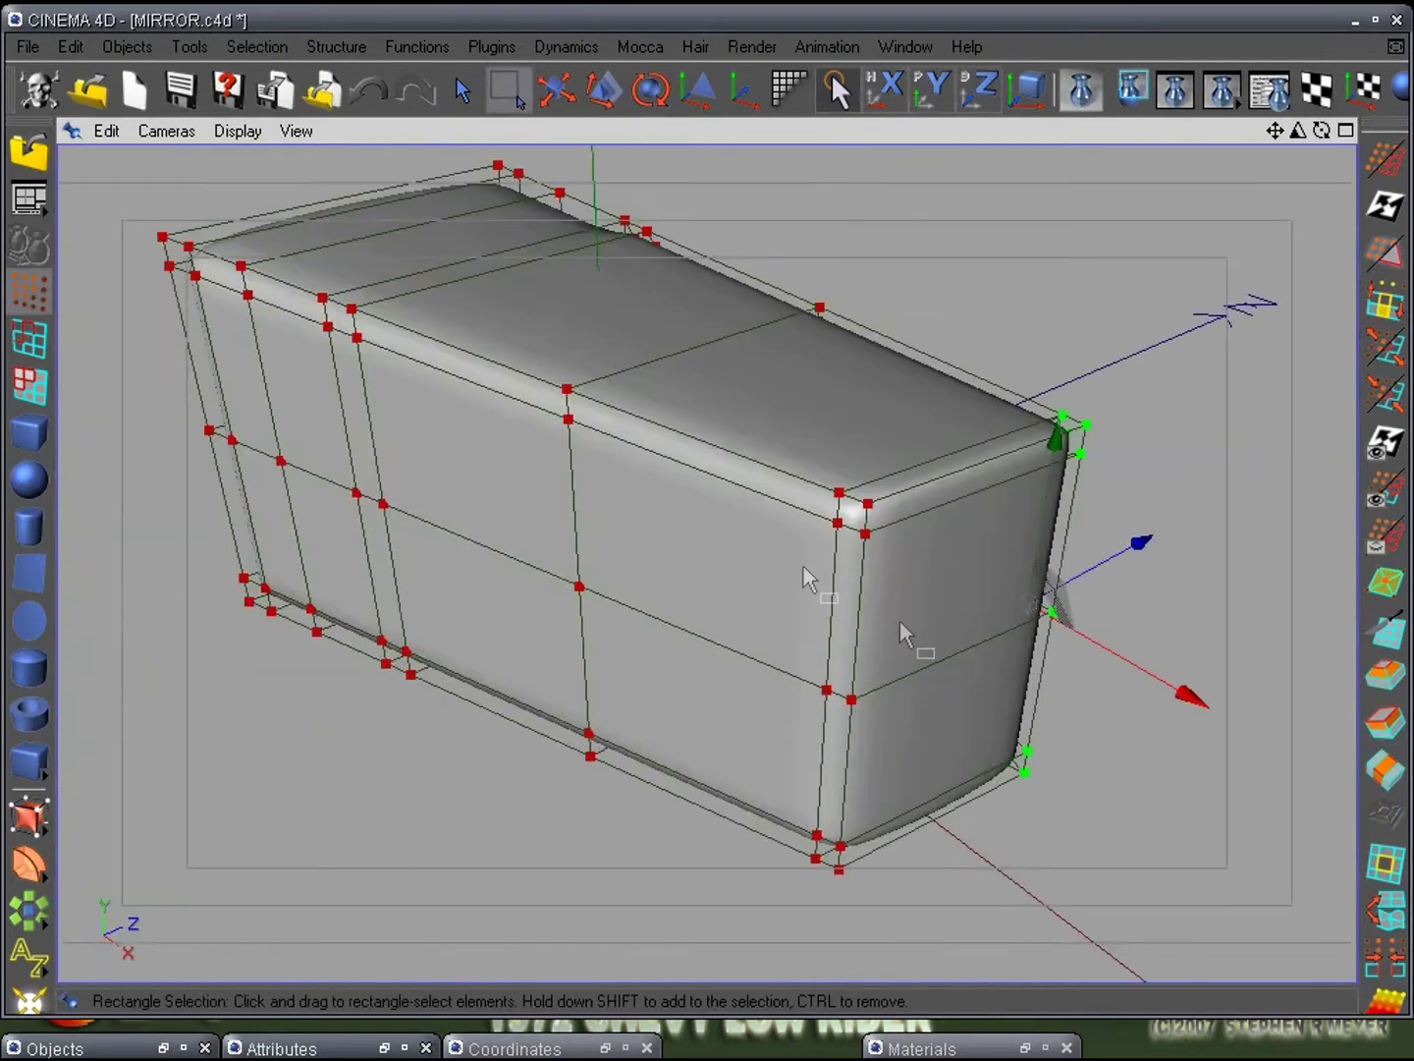
{"action": "left_click_drag", "start_coordinate": [915, 641], "coordinate": [778, 848], "text": "alt"}
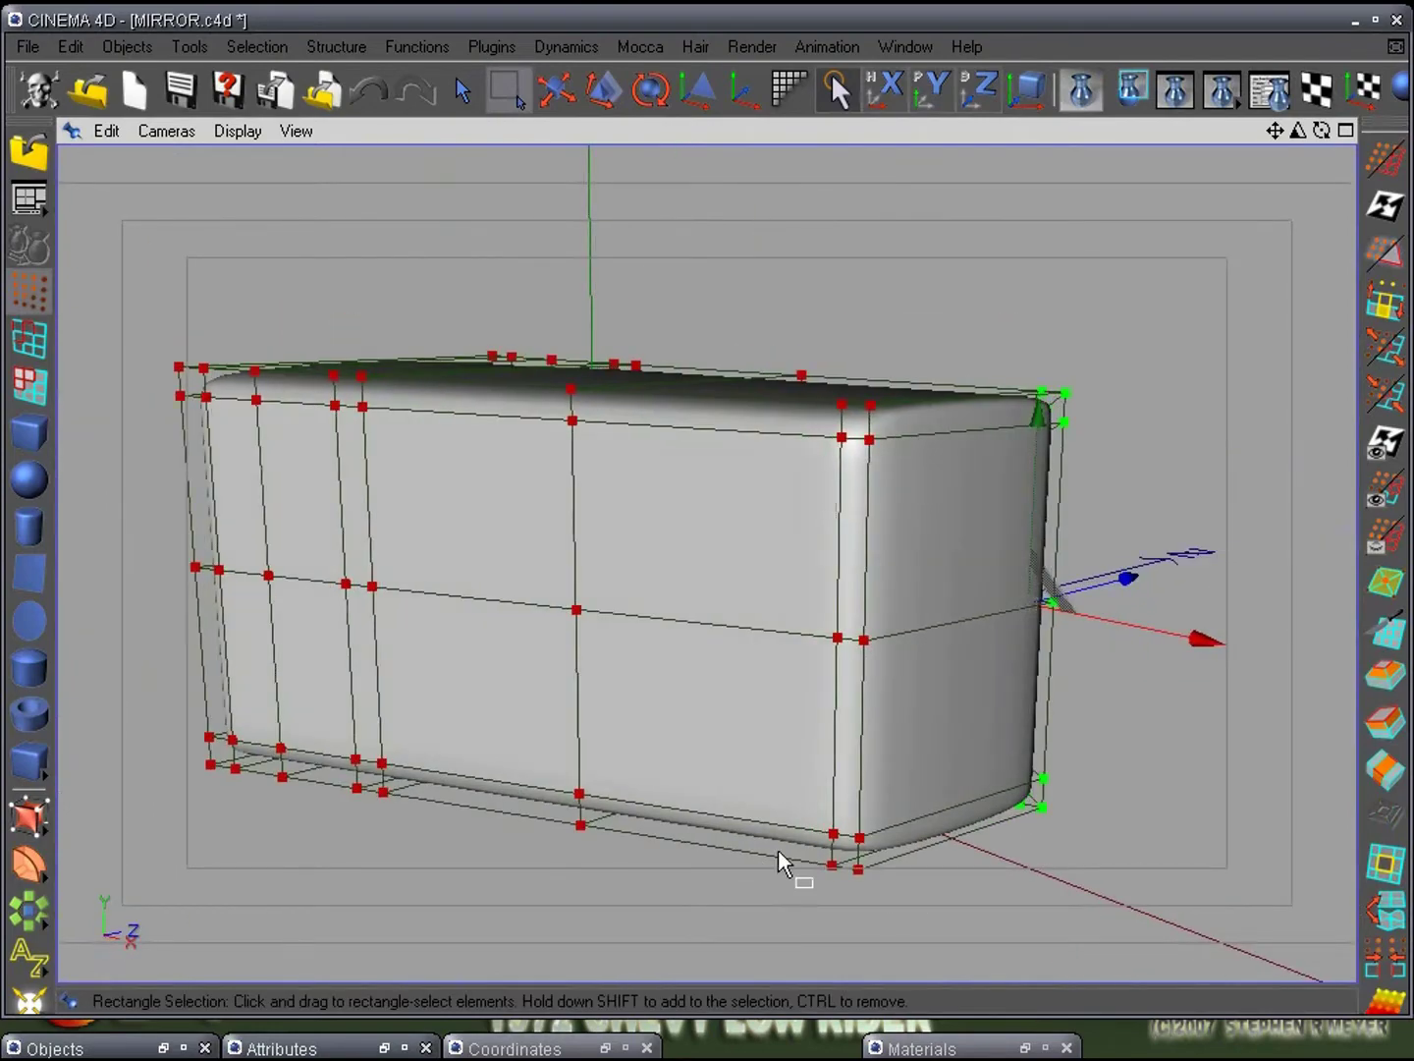
- Switch the front view of the mirror to a shaded display
{"action": "key", "text": "F4"}
{"action": "scroll", "coordinate": [777, 851], "scroll_direction": "up", "scroll_amount": 2}
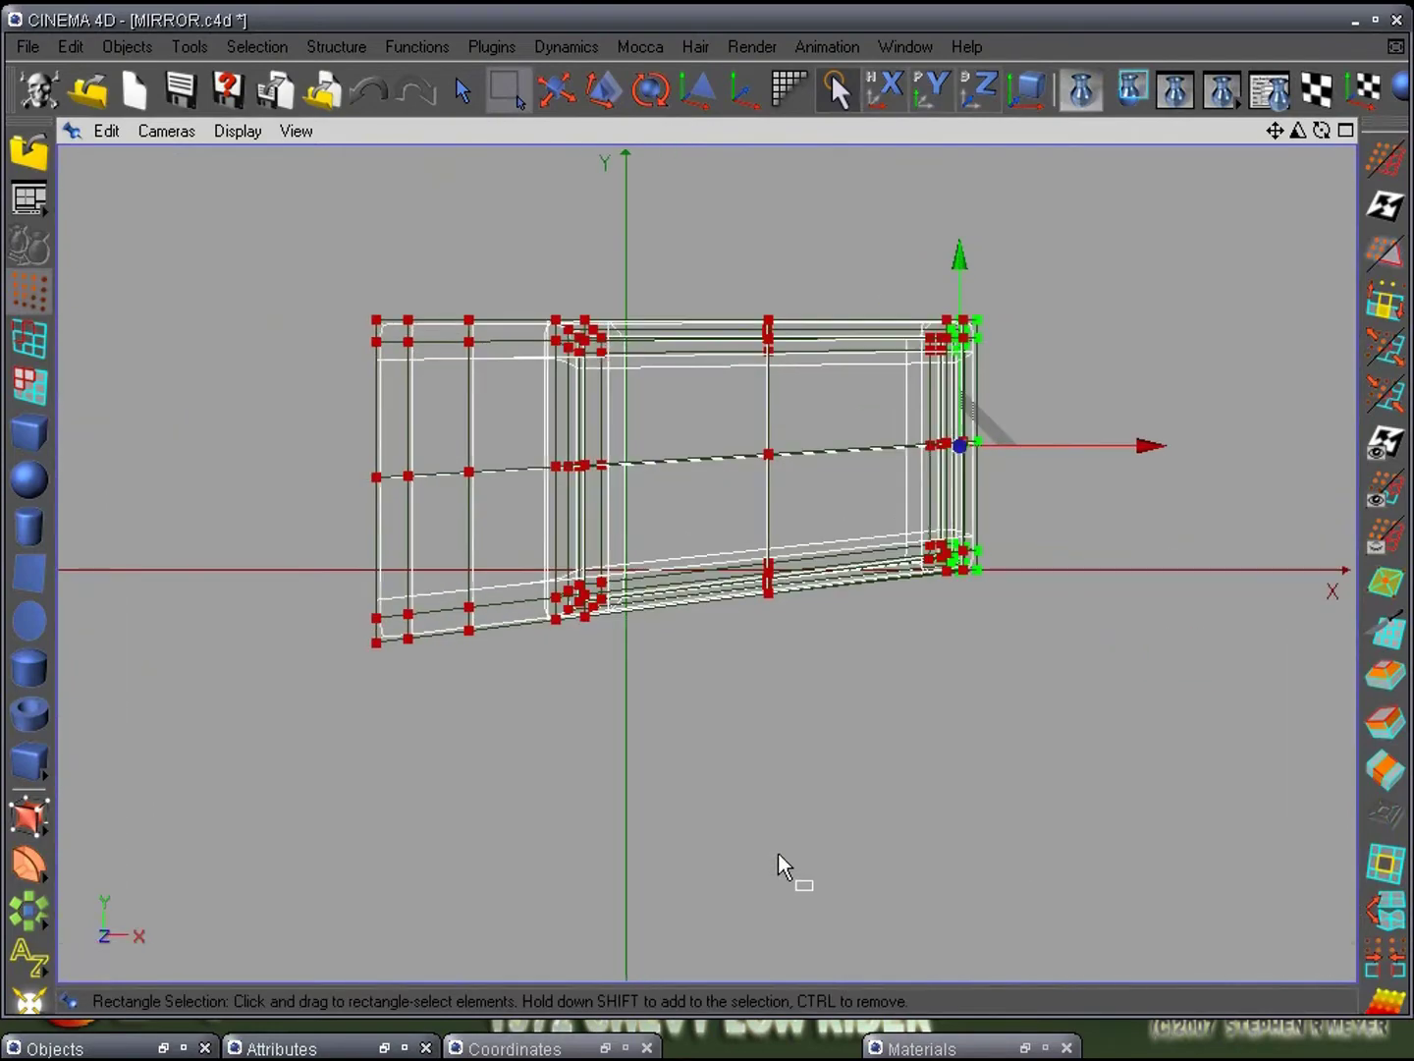
{"action": "key", "text": "n"}
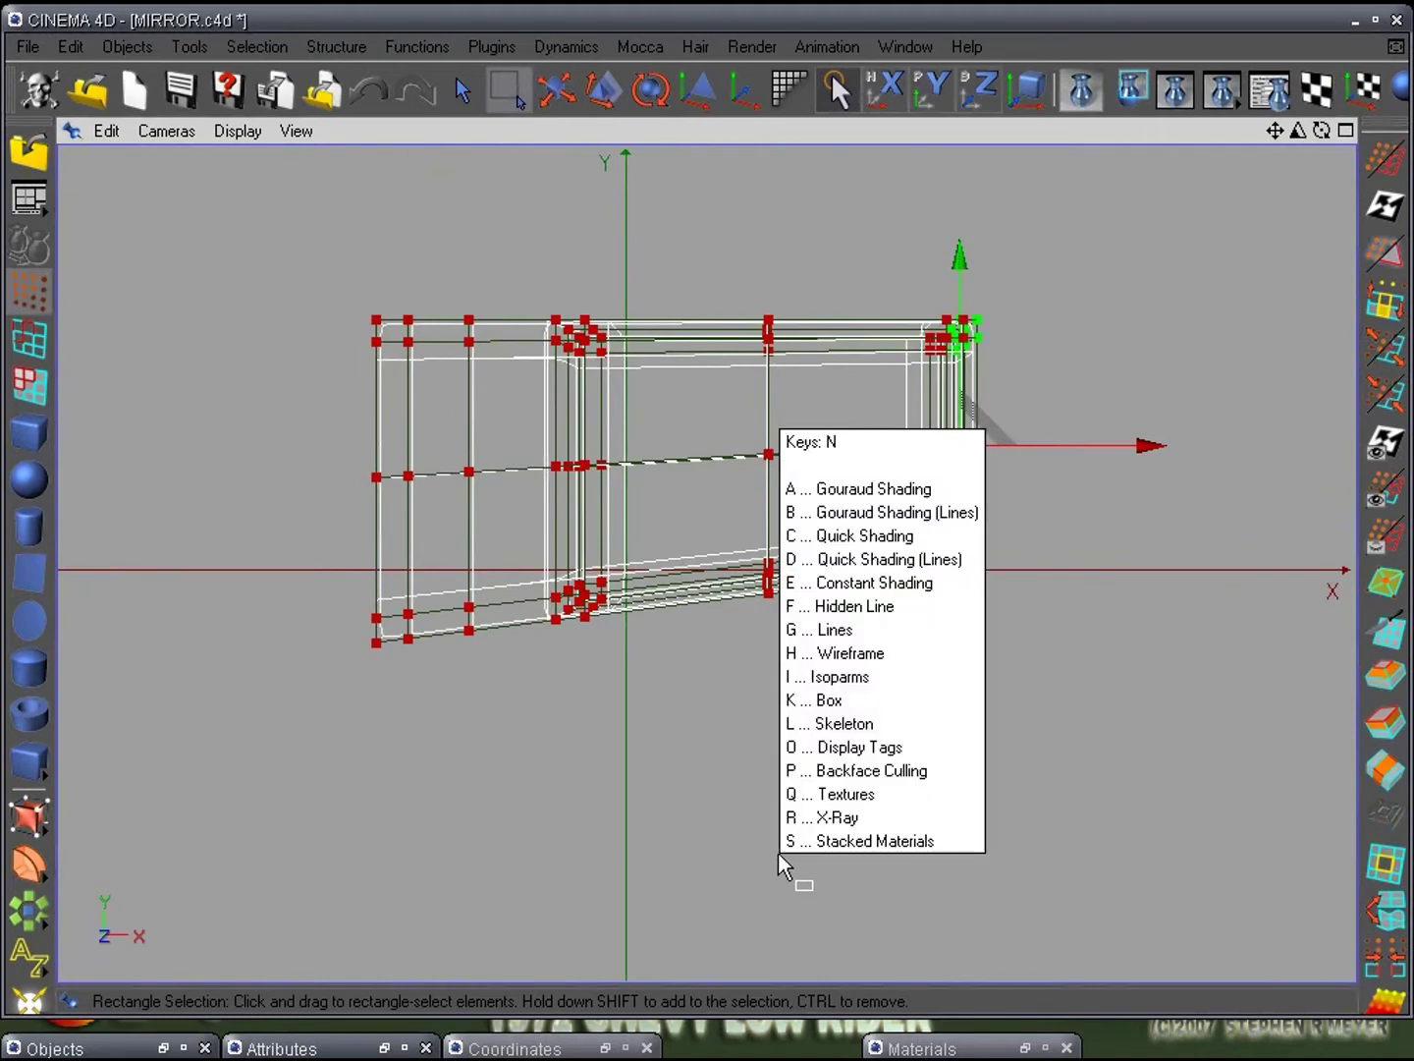
{"action": "key", "text": "d"}
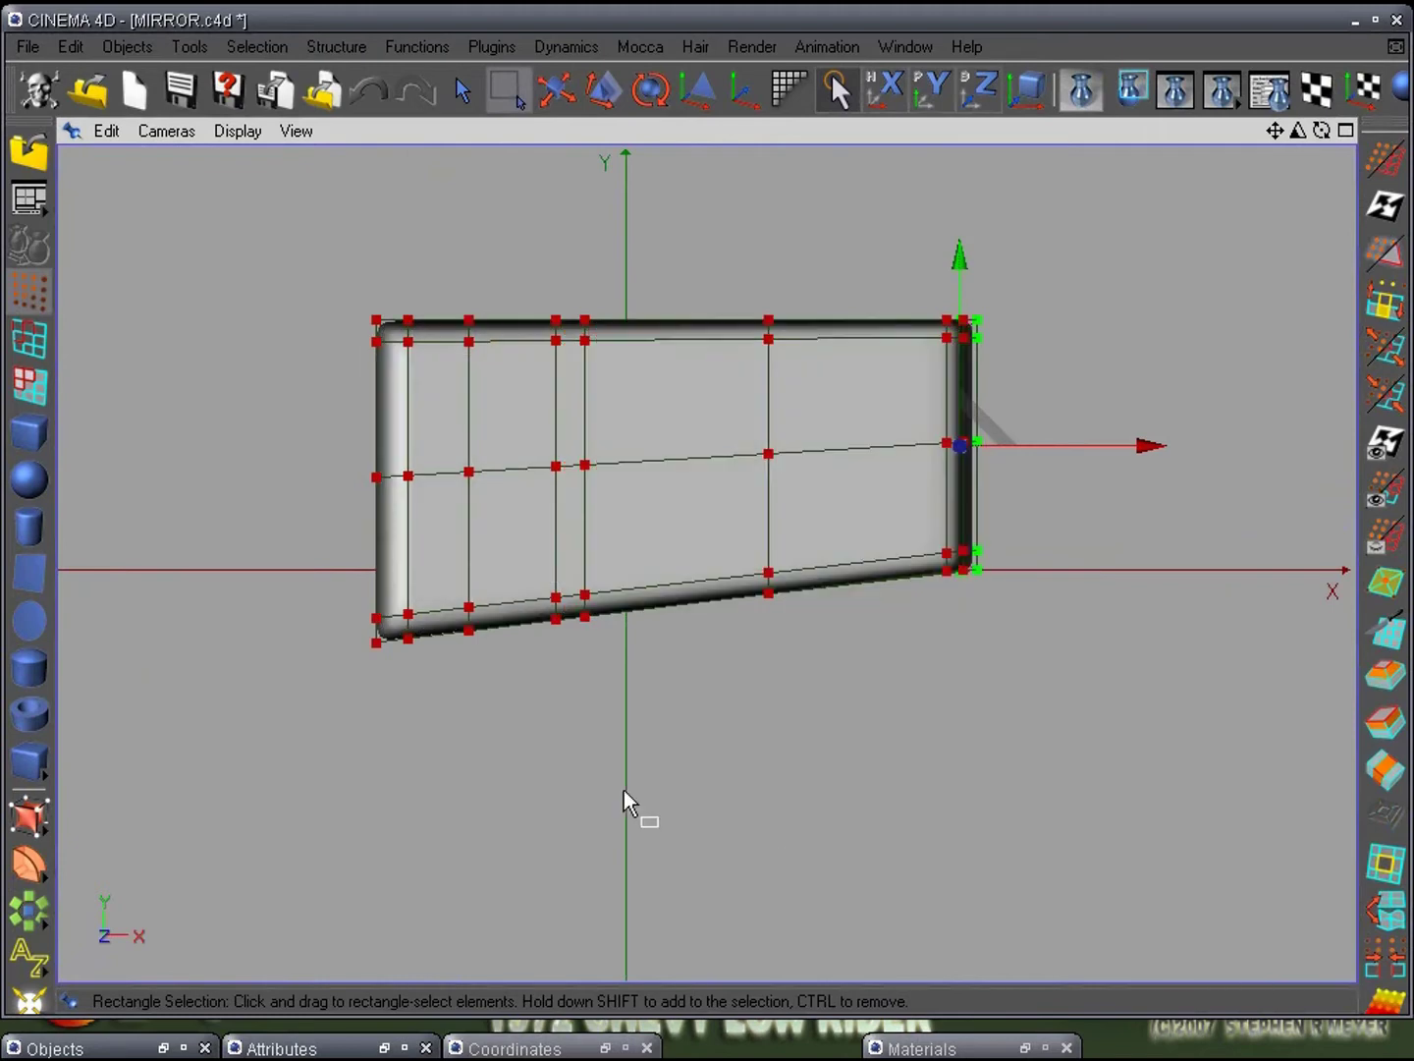
- Move the three outer point columns at the wide end's recessed side inward along Z, and the outermost two further, forming a slope
{"action": "middle_click_drag", "start_coordinate": [629, 656], "coordinate": [822, 686], "text": "alt"}
{"action": "scroll", "coordinate": [699, 719], "scroll_direction": "up", "scroll_amount": 2}
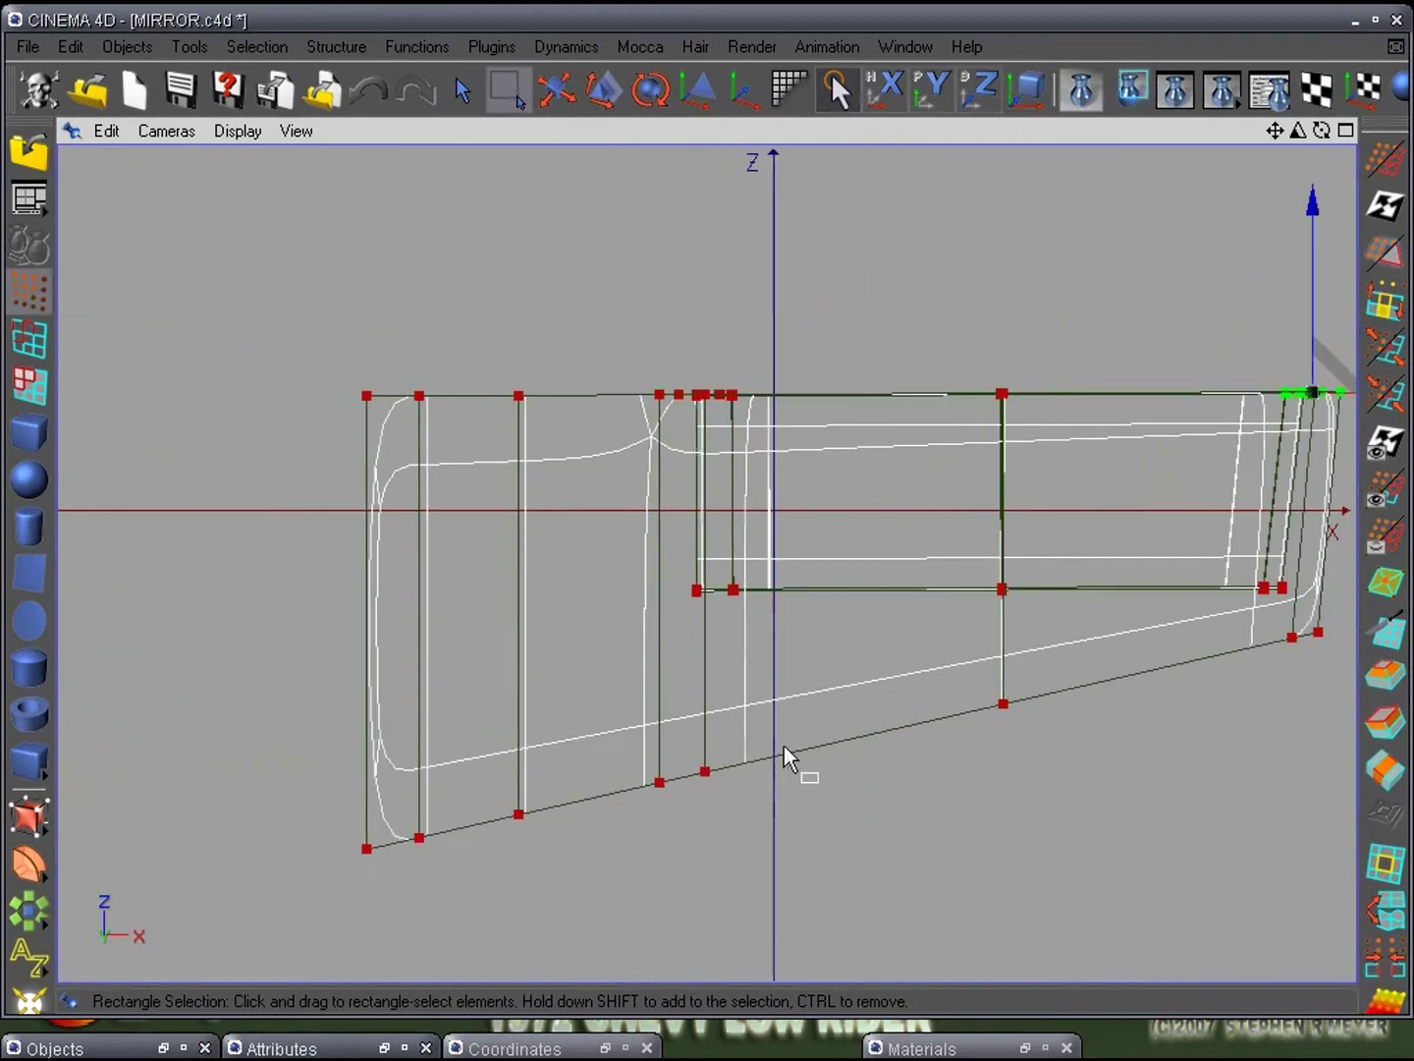
{"action": "middle_click_drag", "start_coordinate": [790, 748], "coordinate": [942, 647], "text": "alt"}
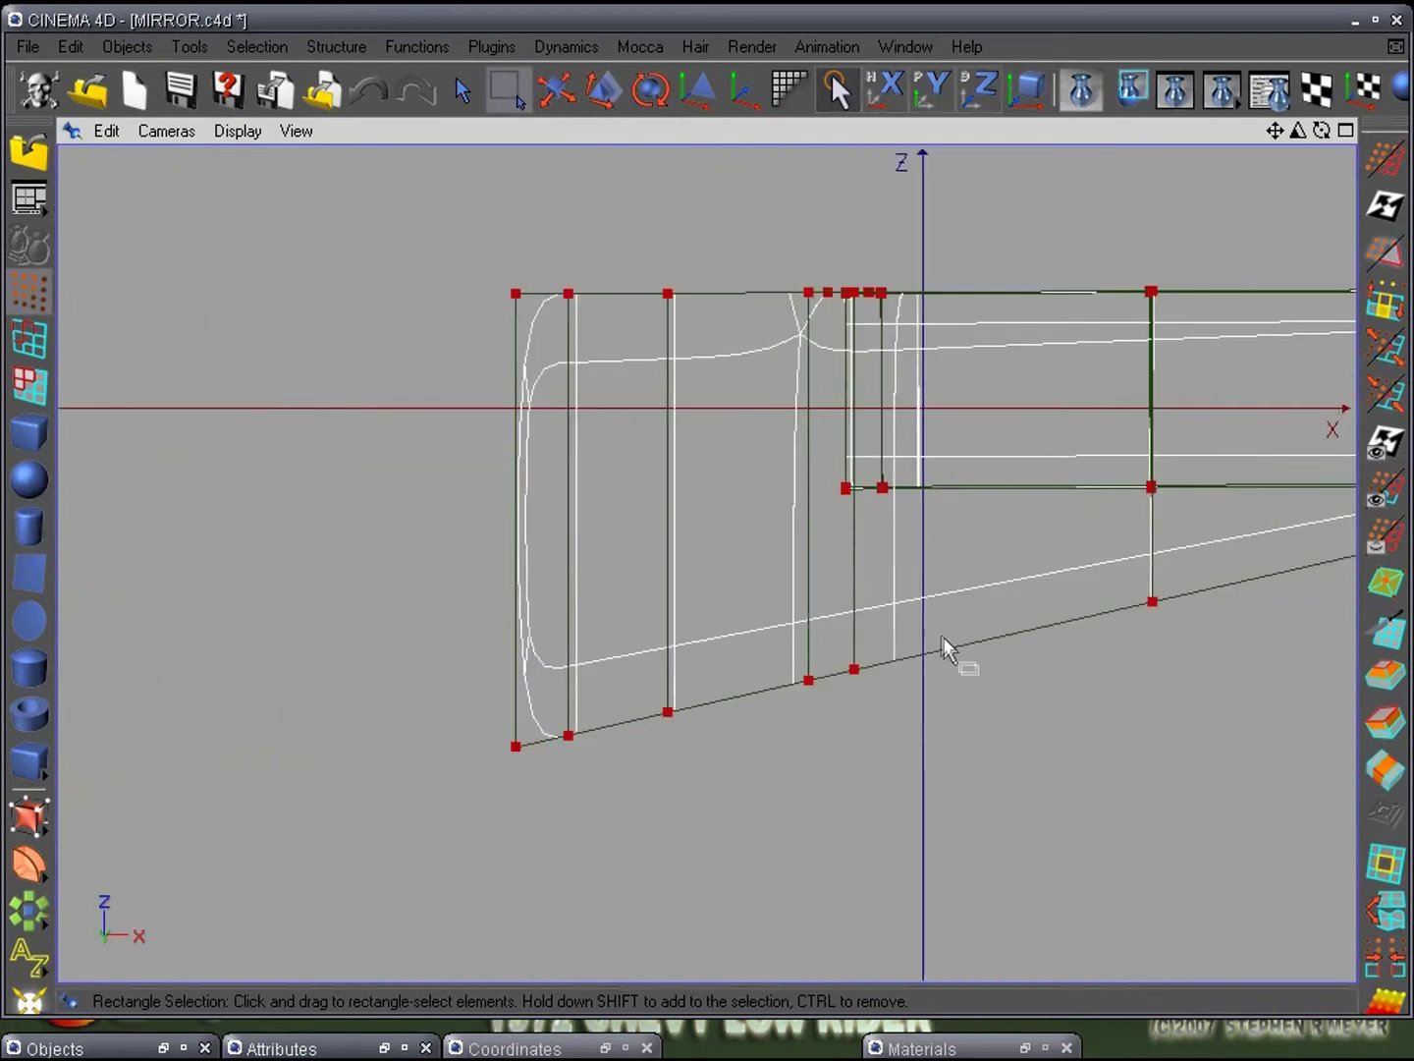
{"action": "scroll", "coordinate": [943, 647], "scroll_direction": "down", "scroll_amount": 2}
{"action": "middle_click_drag", "start_coordinate": [763, 727], "coordinate": [845, 805], "text": "alt"}
{"action": "scroll", "coordinate": [834, 796], "scroll_direction": "up", "scroll_amount": 1}
{"action": "scroll", "coordinate": [835, 794], "scroll_direction": "up", "scroll_amount": 1}
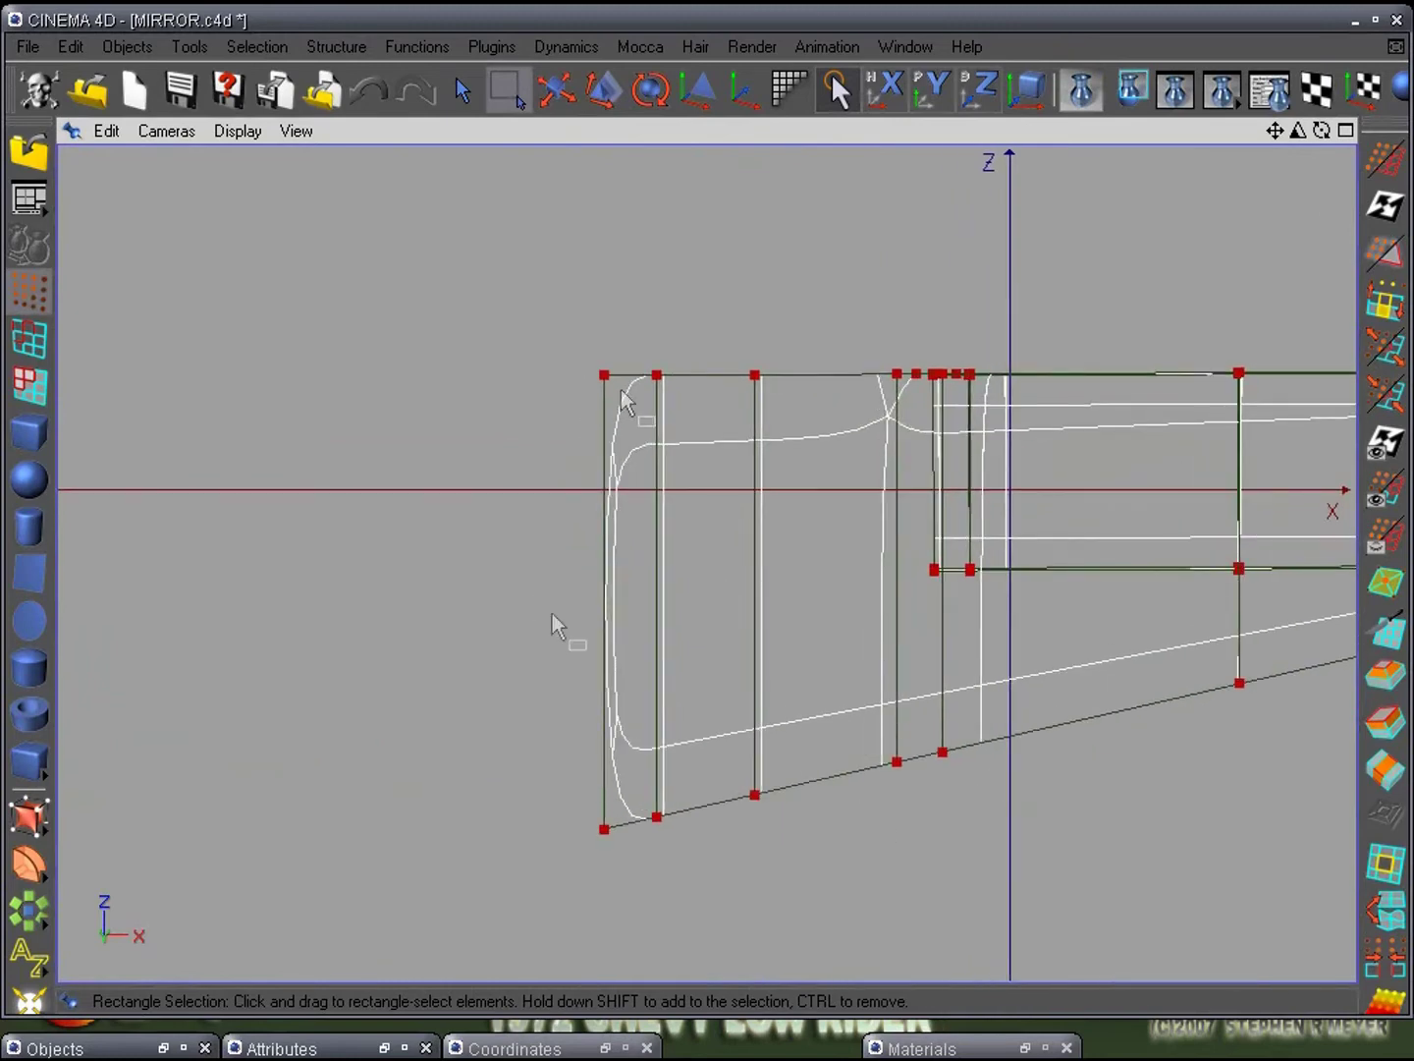
{"action": "left_click_drag", "start_coordinate": [508, 298], "coordinate": [804, 474]}
{"action": "left_click_drag", "start_coordinate": [677, 190], "coordinate": [676, 371]}
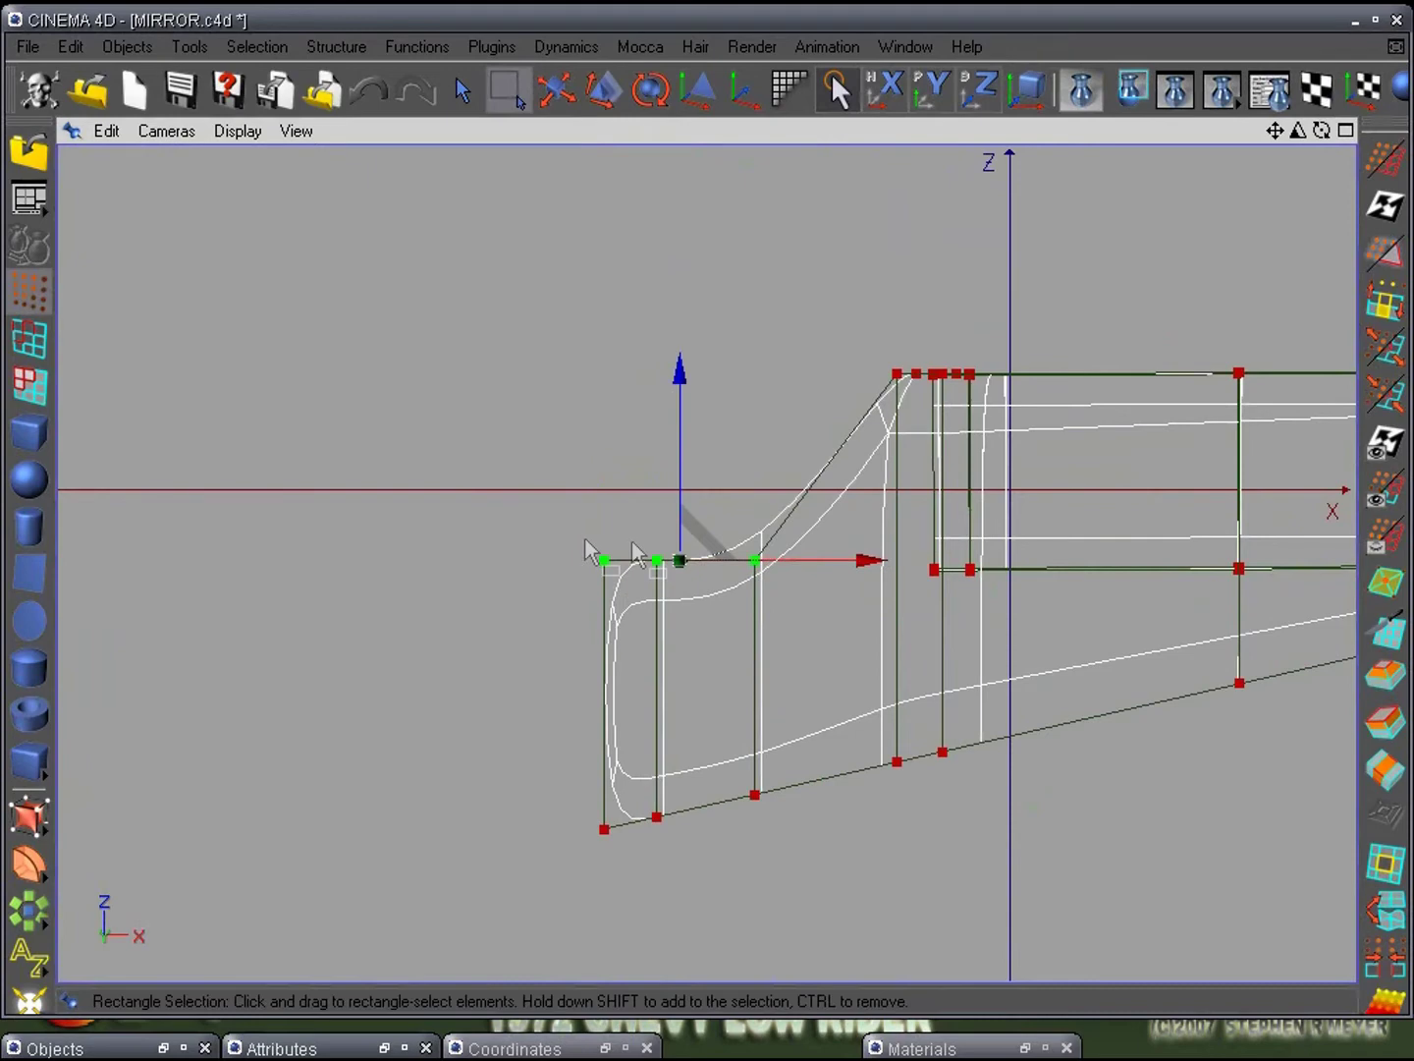
{"action": "left_click_drag", "start_coordinate": [577, 514], "coordinate": [671, 624]}
{"action": "left_click_drag", "start_coordinate": [626, 371], "coordinate": [627, 473]}
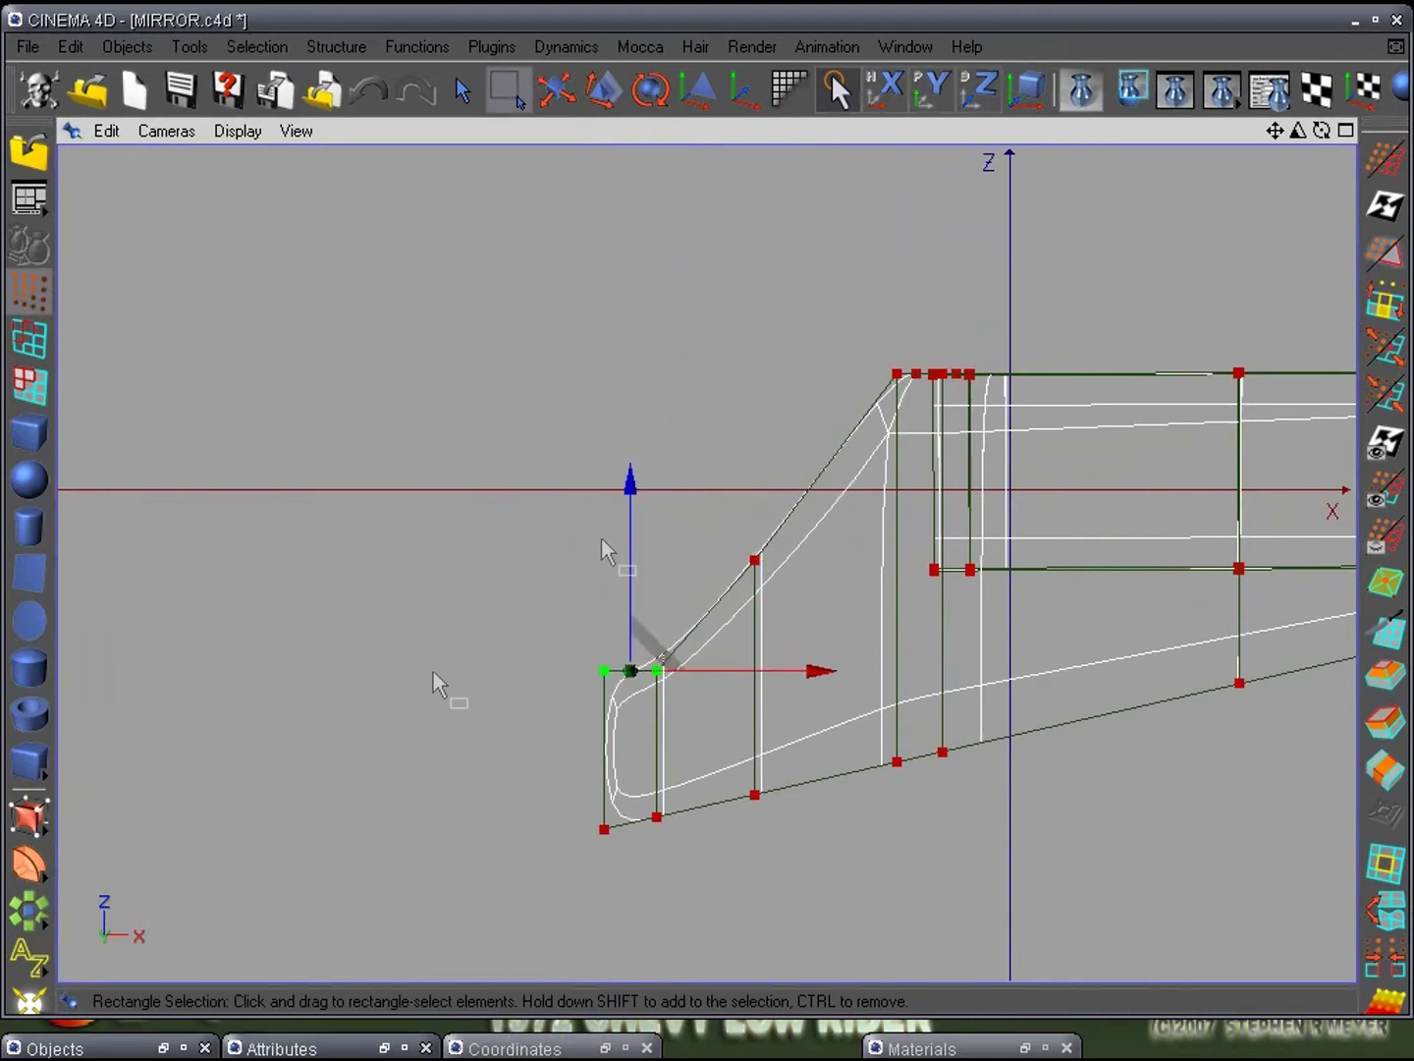
- Set the top view to a shaded display and inspect the sloped wide end from several angles in perspective
{"action": "key", "text": "n"}
{"action": "key", "text": "a"}
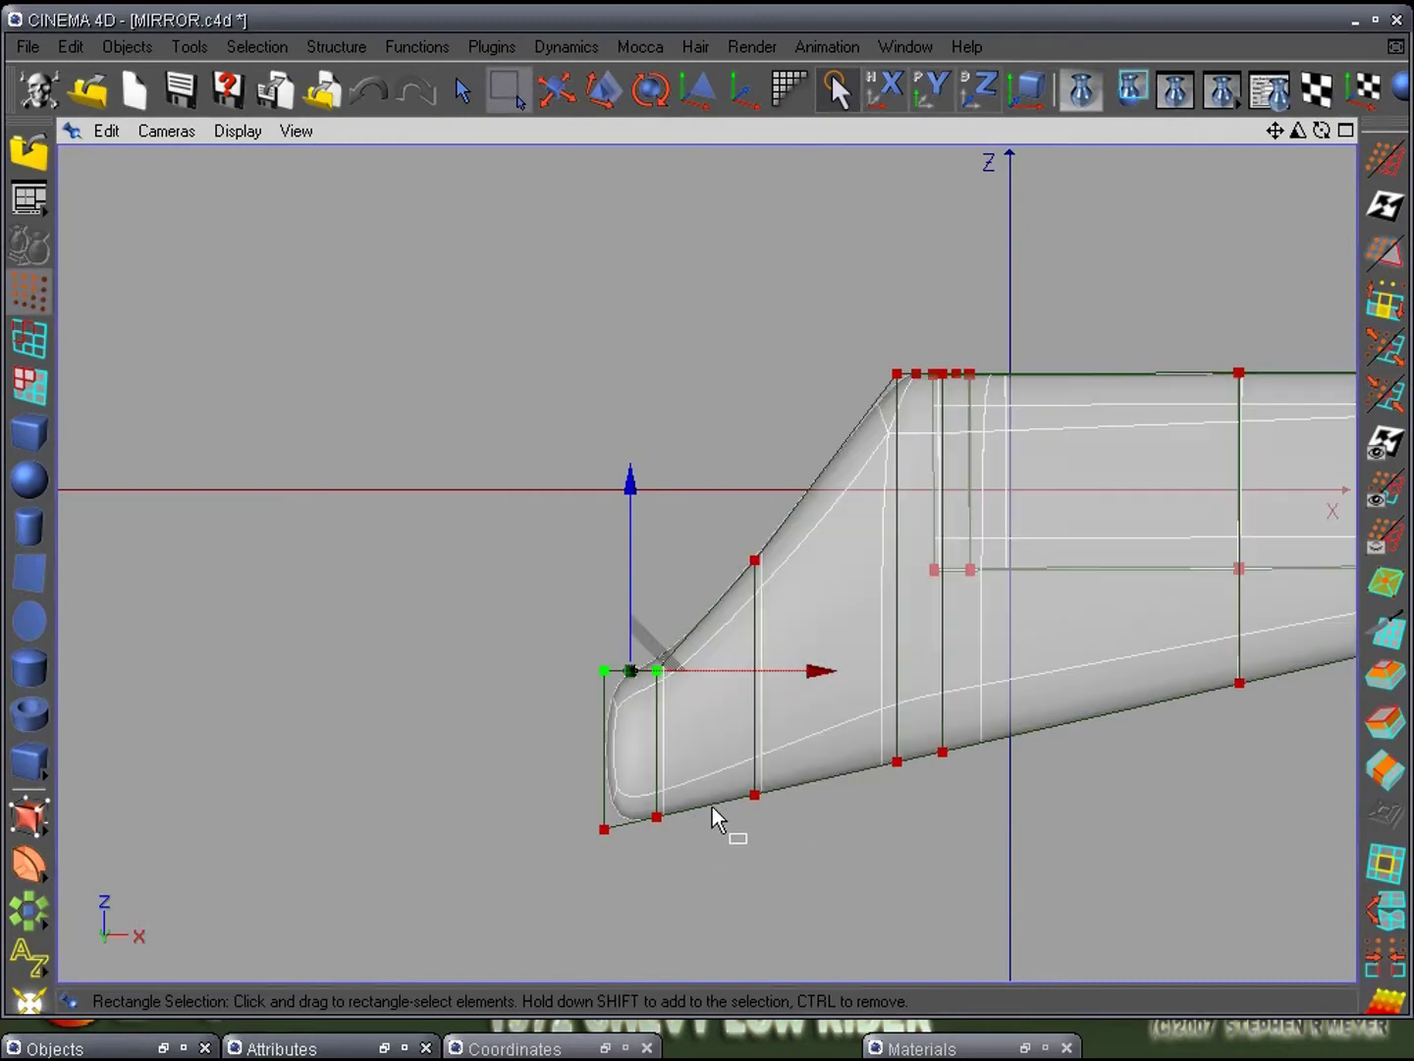
{"action": "middle_click_drag", "start_coordinate": [686, 781], "coordinate": [686, 613], "text": "alt"}
{"action": "right_click_drag", "start_coordinate": [685, 614], "coordinate": [695, 612], "text": "alt"}
{"action": "key", "text": "F1"}
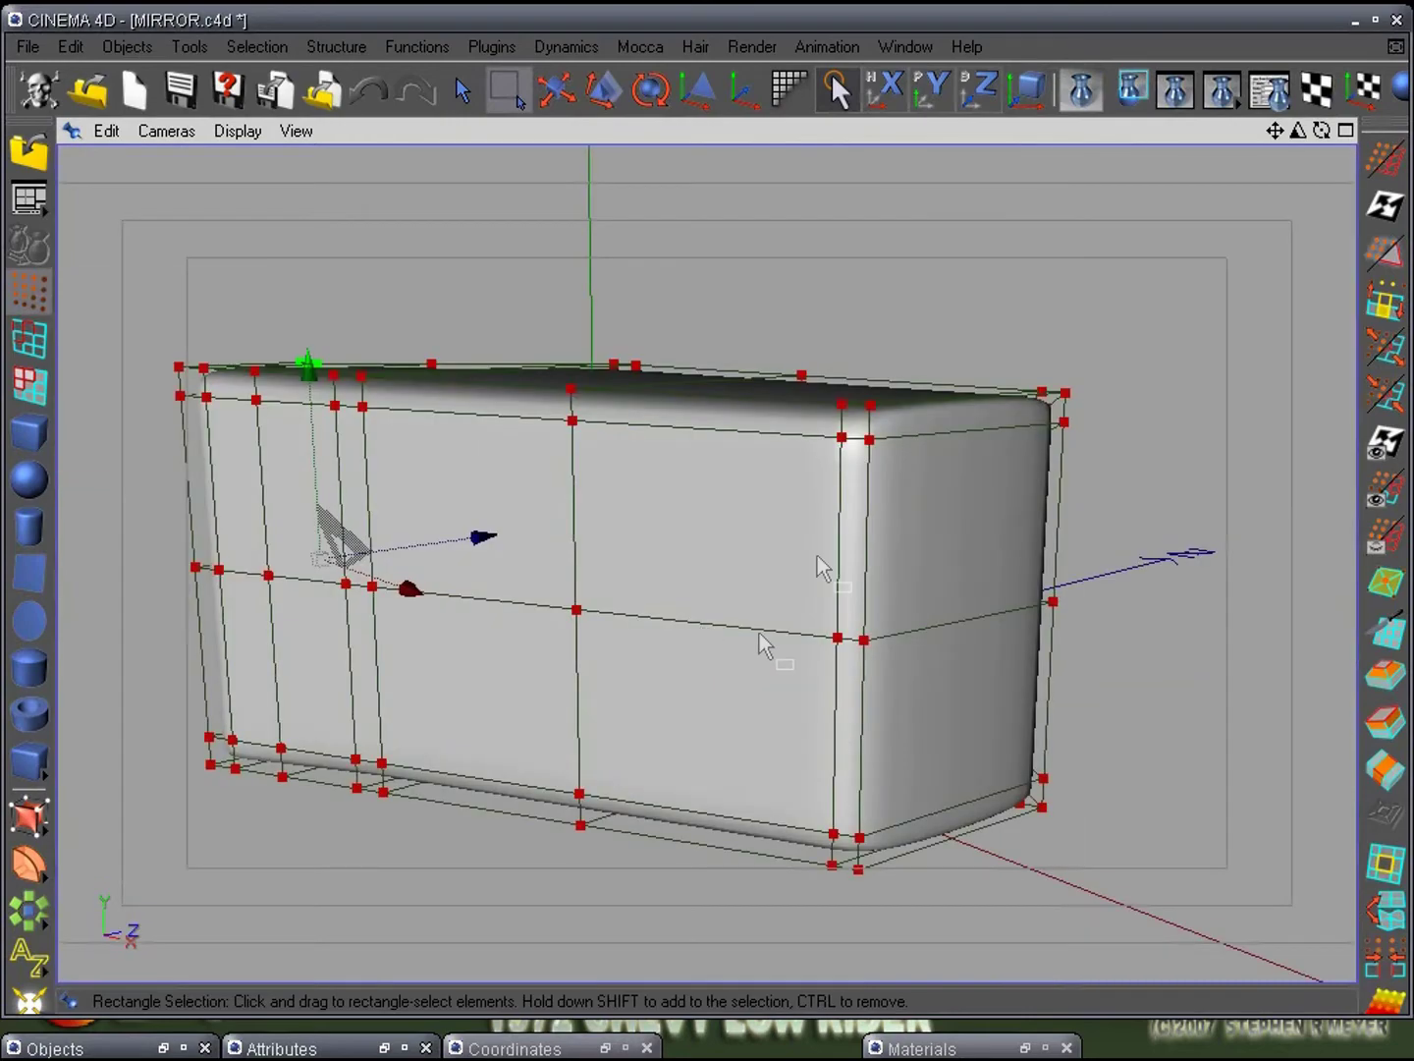
{"action": "left_click_drag", "start_coordinate": [818, 554], "coordinate": [797, 422], "text": "alt"}
{"action": "left_click_drag", "start_coordinate": [826, 549], "coordinate": [692, 462], "text": "alt"}
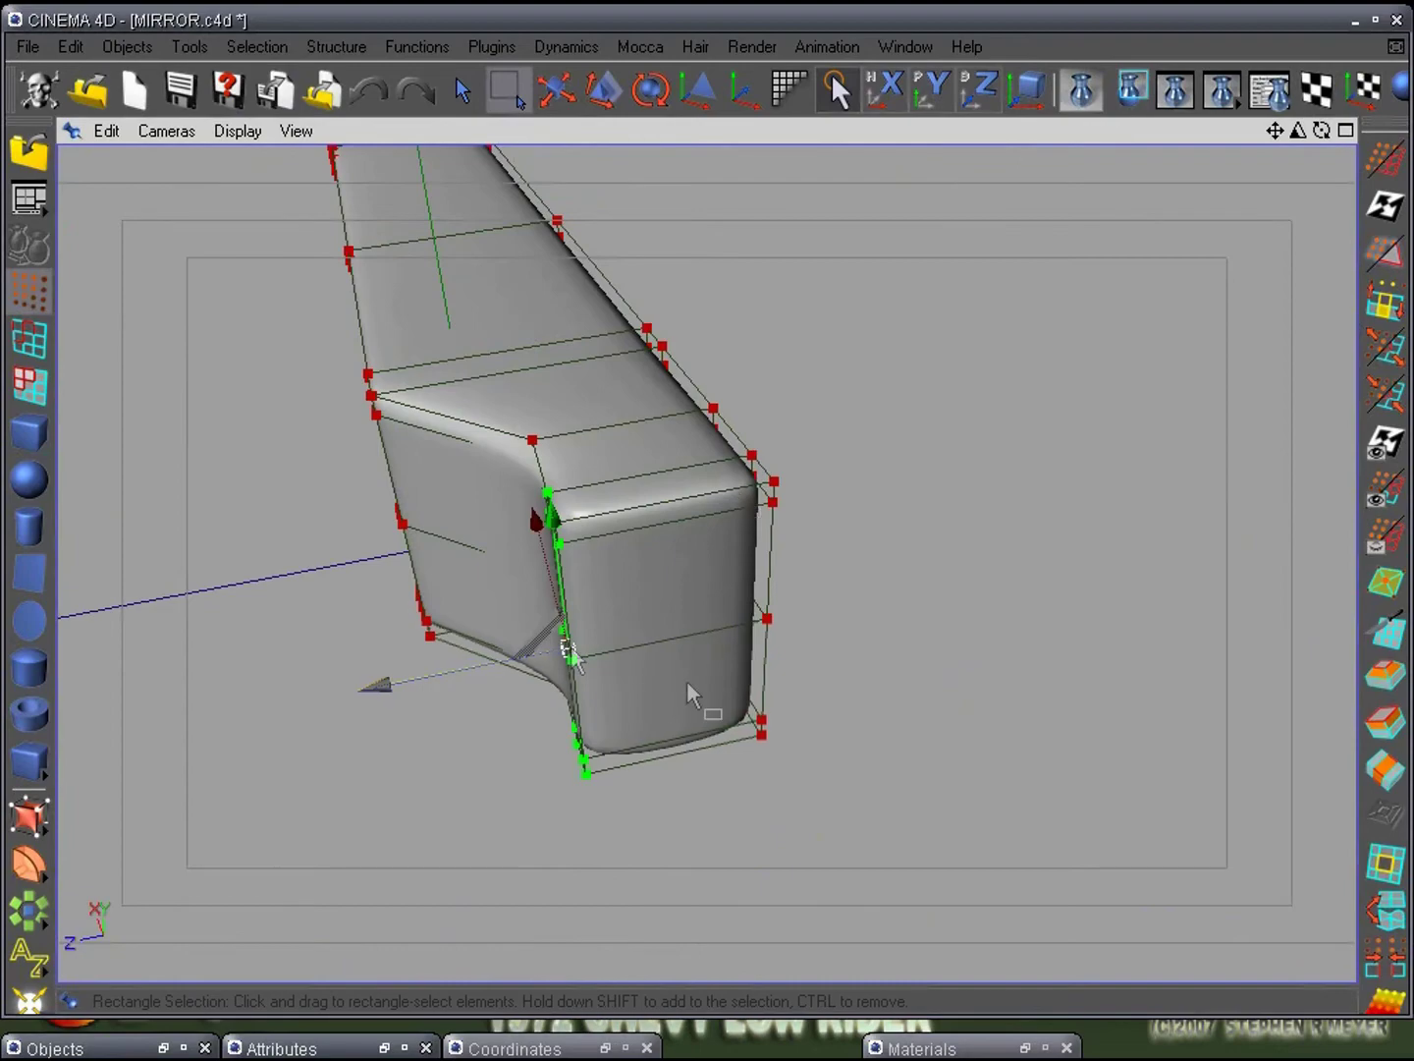
{"action": "left_click_drag", "start_coordinate": [689, 688], "coordinate": [590, 611], "text": "alt"}
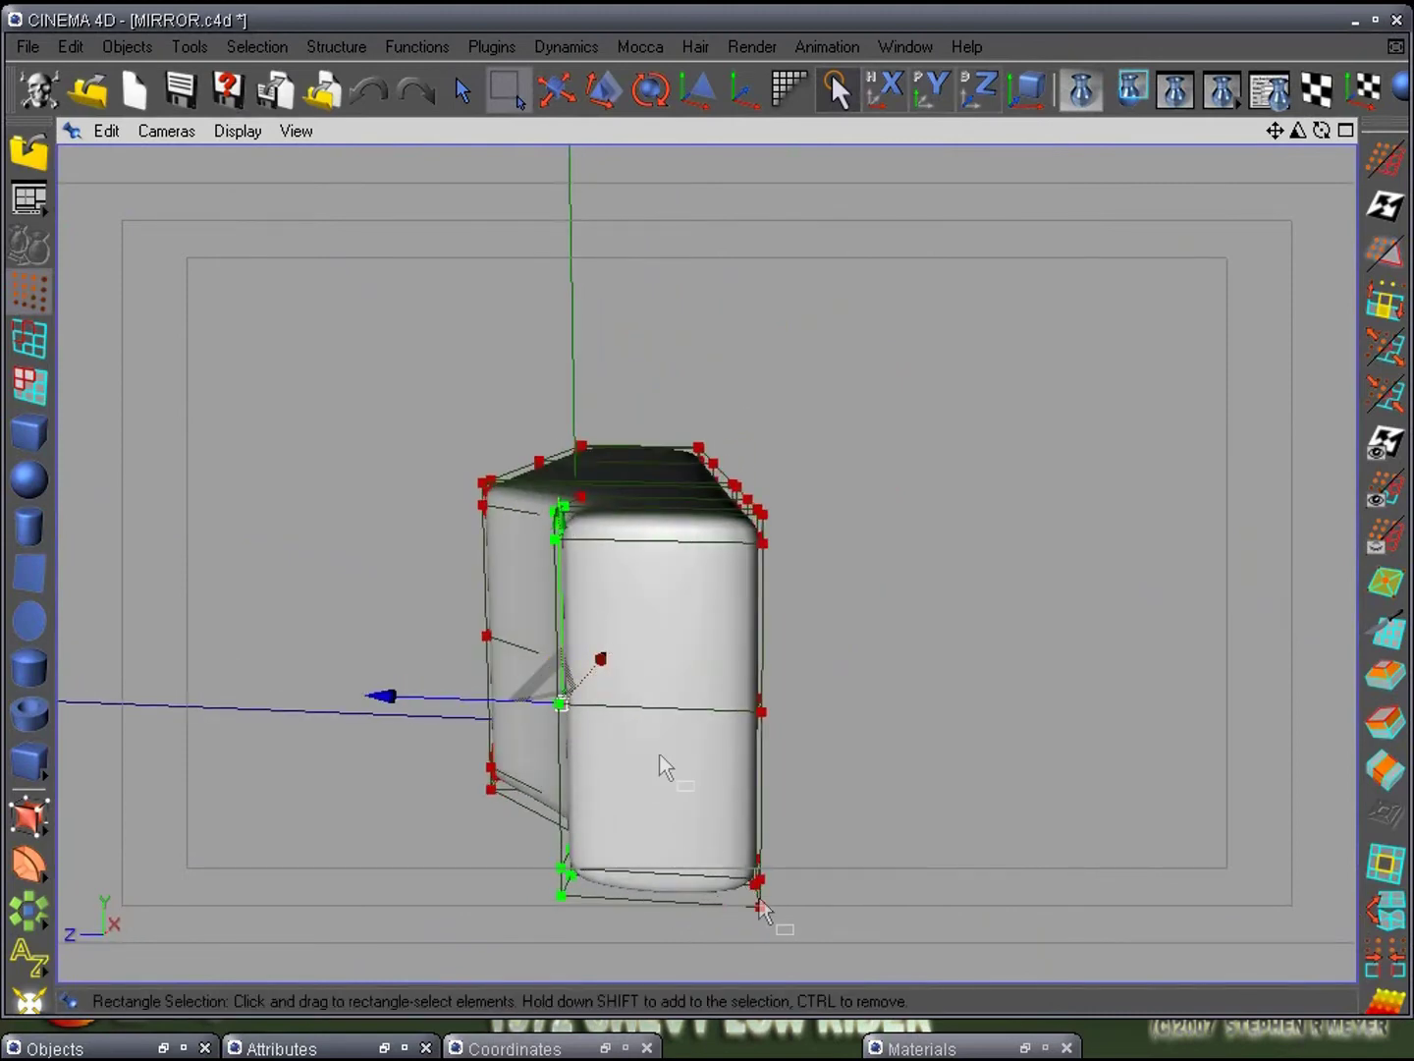
{"action": "left_click_drag", "start_coordinate": [663, 765], "coordinate": [798, 666], "text": "alt"}
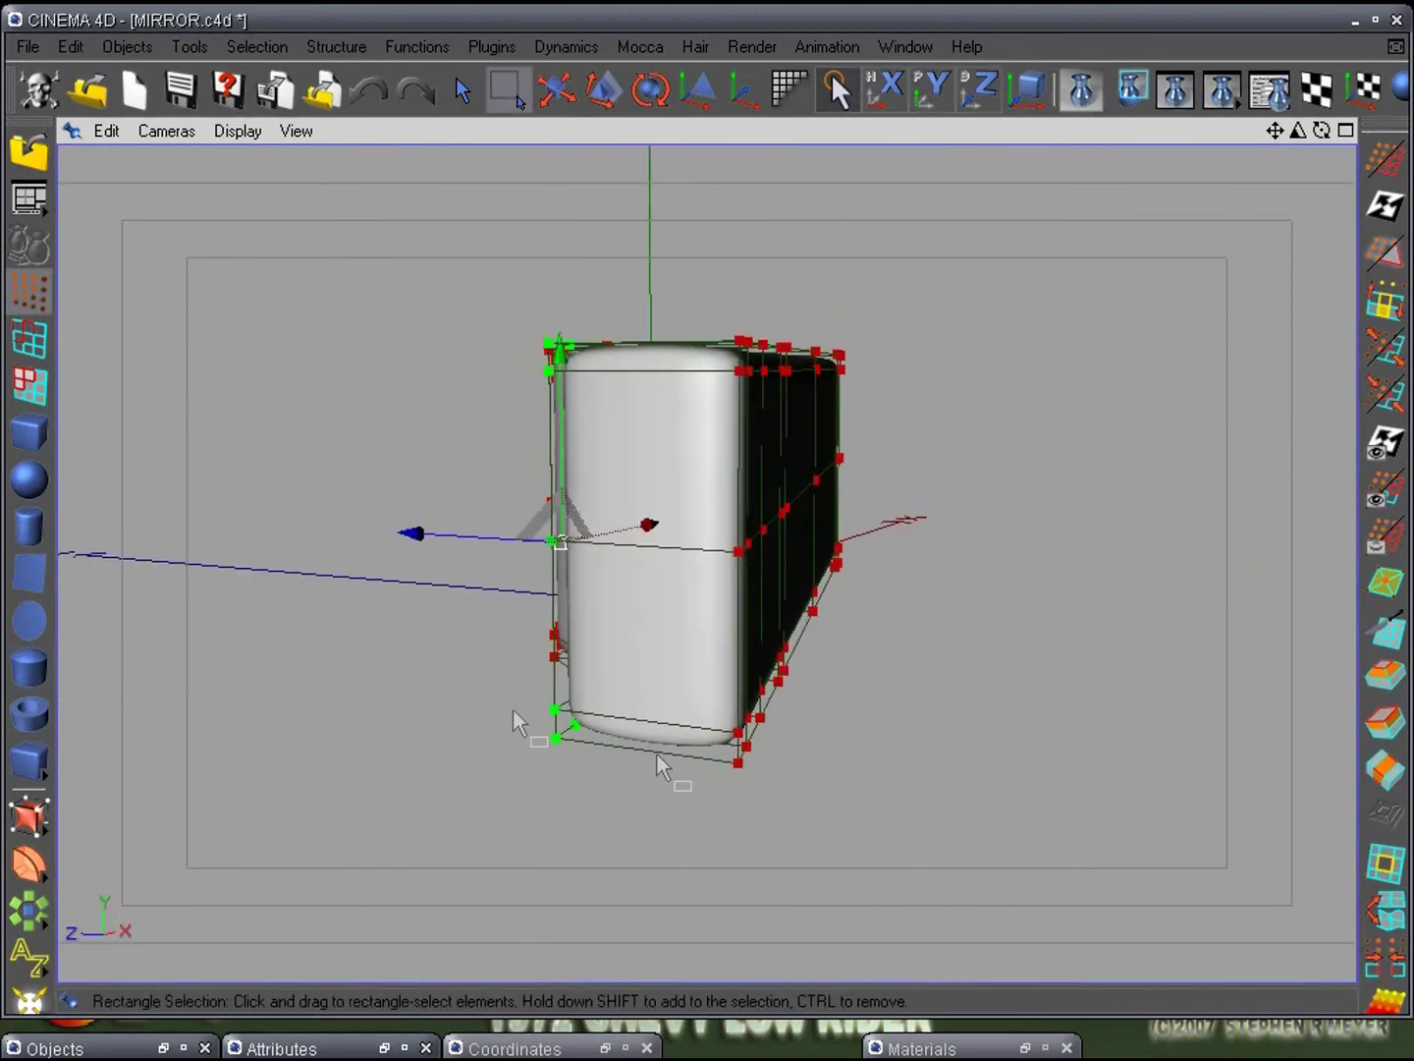
{"action": "left_click_drag", "start_coordinate": [546, 372], "coordinate": [906, 730], "text": "alt"}
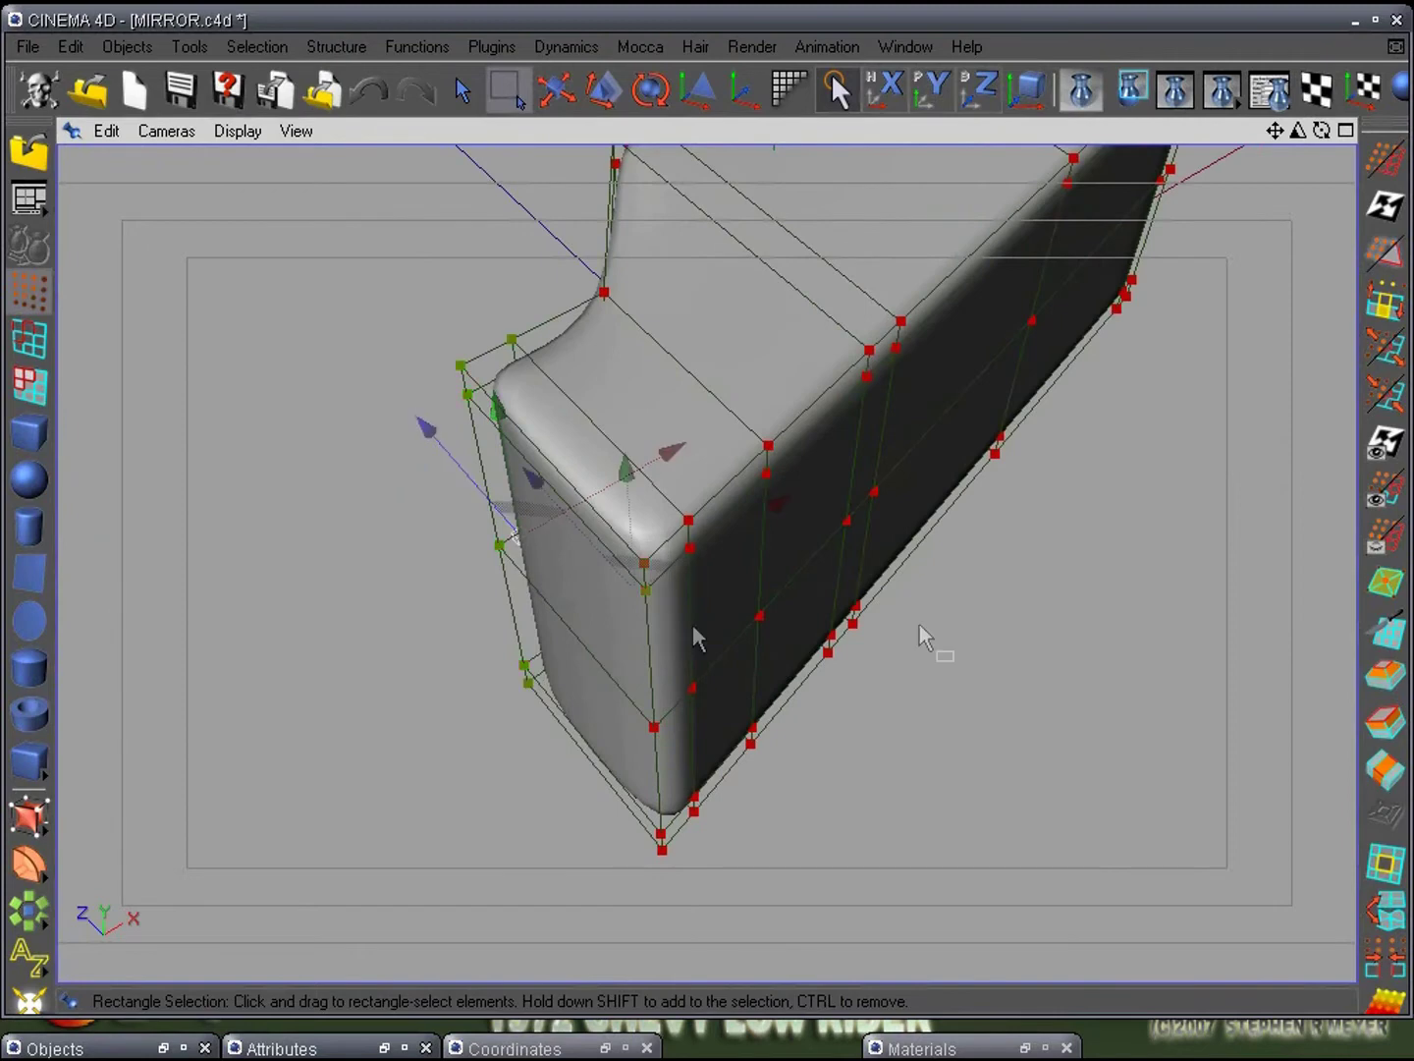
{"action": "left_click_drag", "start_coordinate": [692, 624], "coordinate": [243, 575], "text": "alt"}
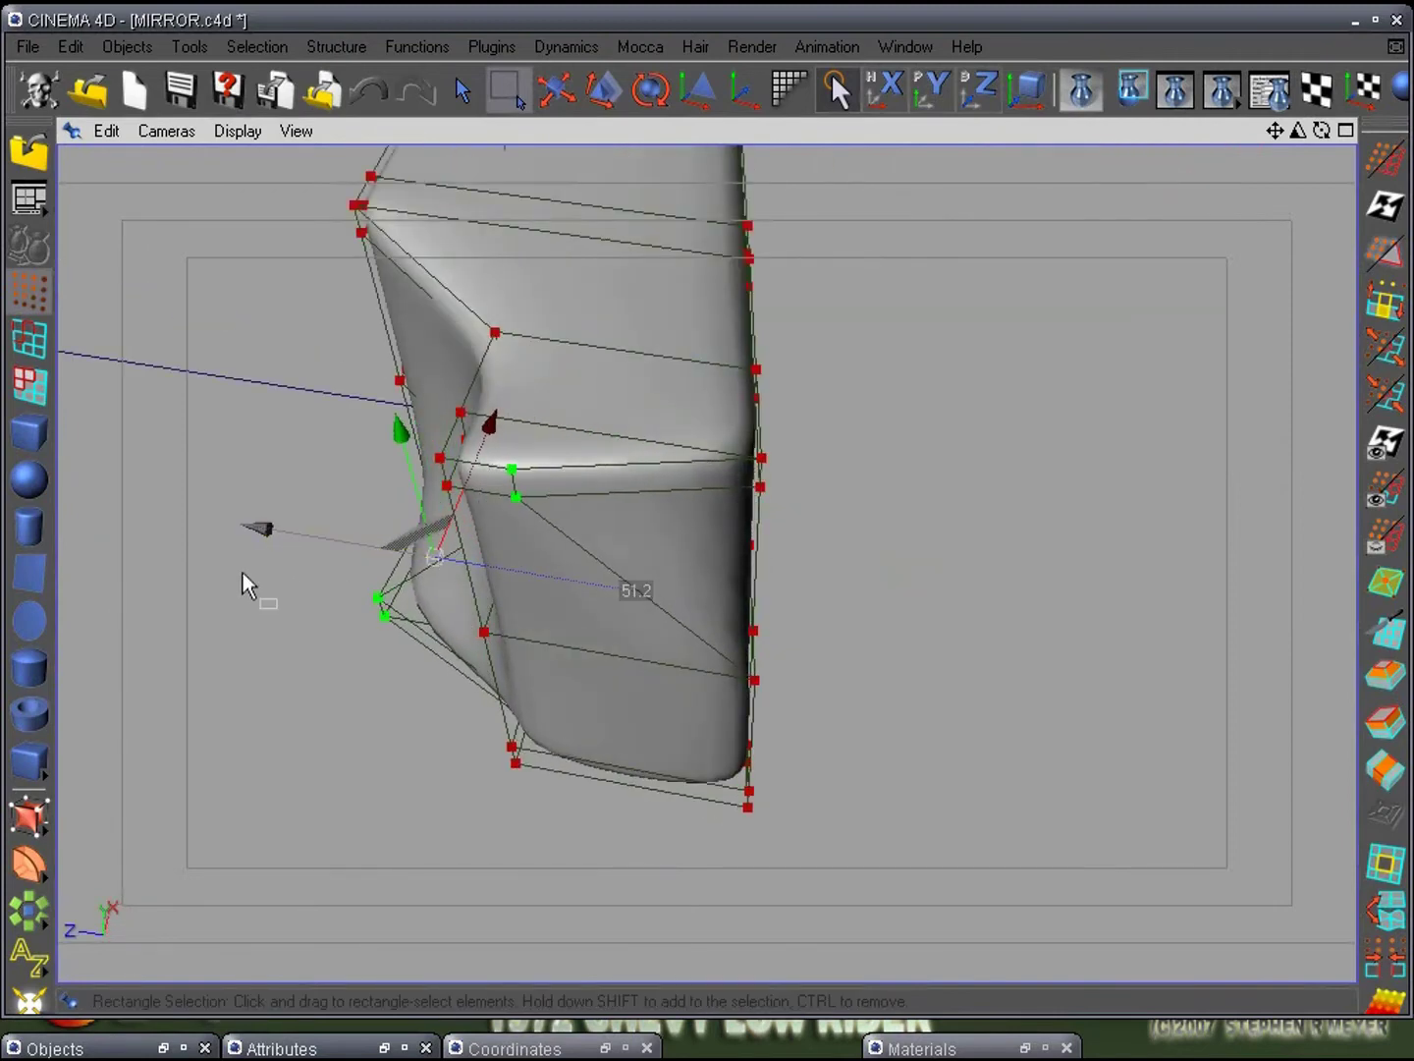
{"action": "key", "text": "ctrl+z"}
- Move the top-edge points of the two outermost columns on the wide end's flat side along Z toward the recessed side
{"action": "left_click_drag", "start_coordinate": [693, 709], "coordinate": [514, 579], "text": "alt"}
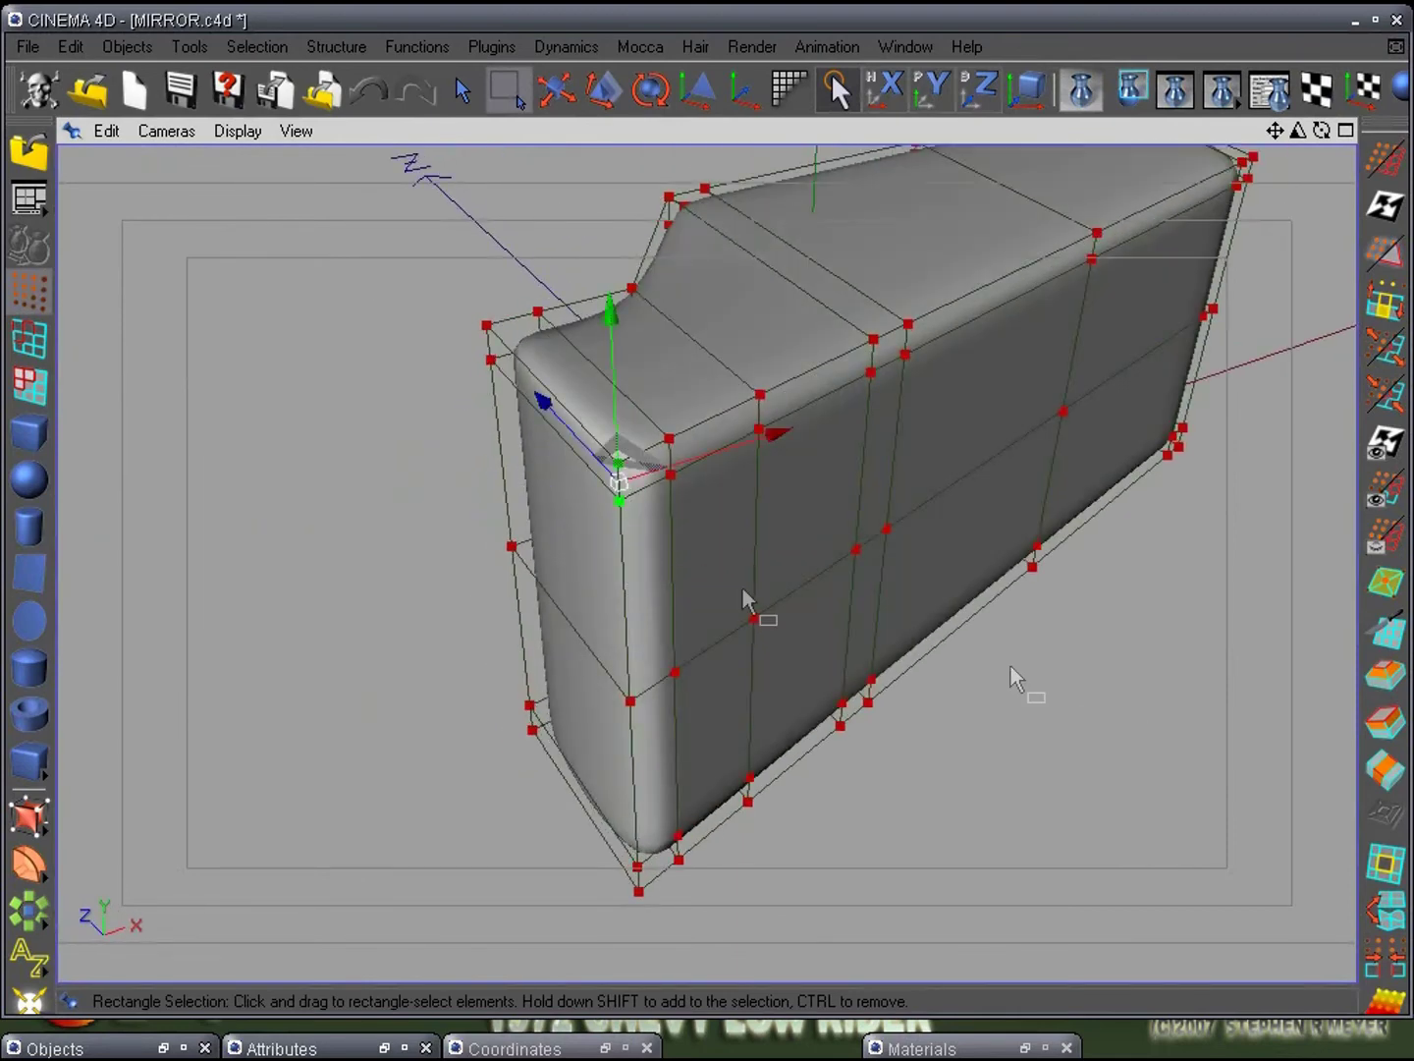
{"action": "left_click_drag", "start_coordinate": [745, 600], "coordinate": [769, 582], "text": "alt"}
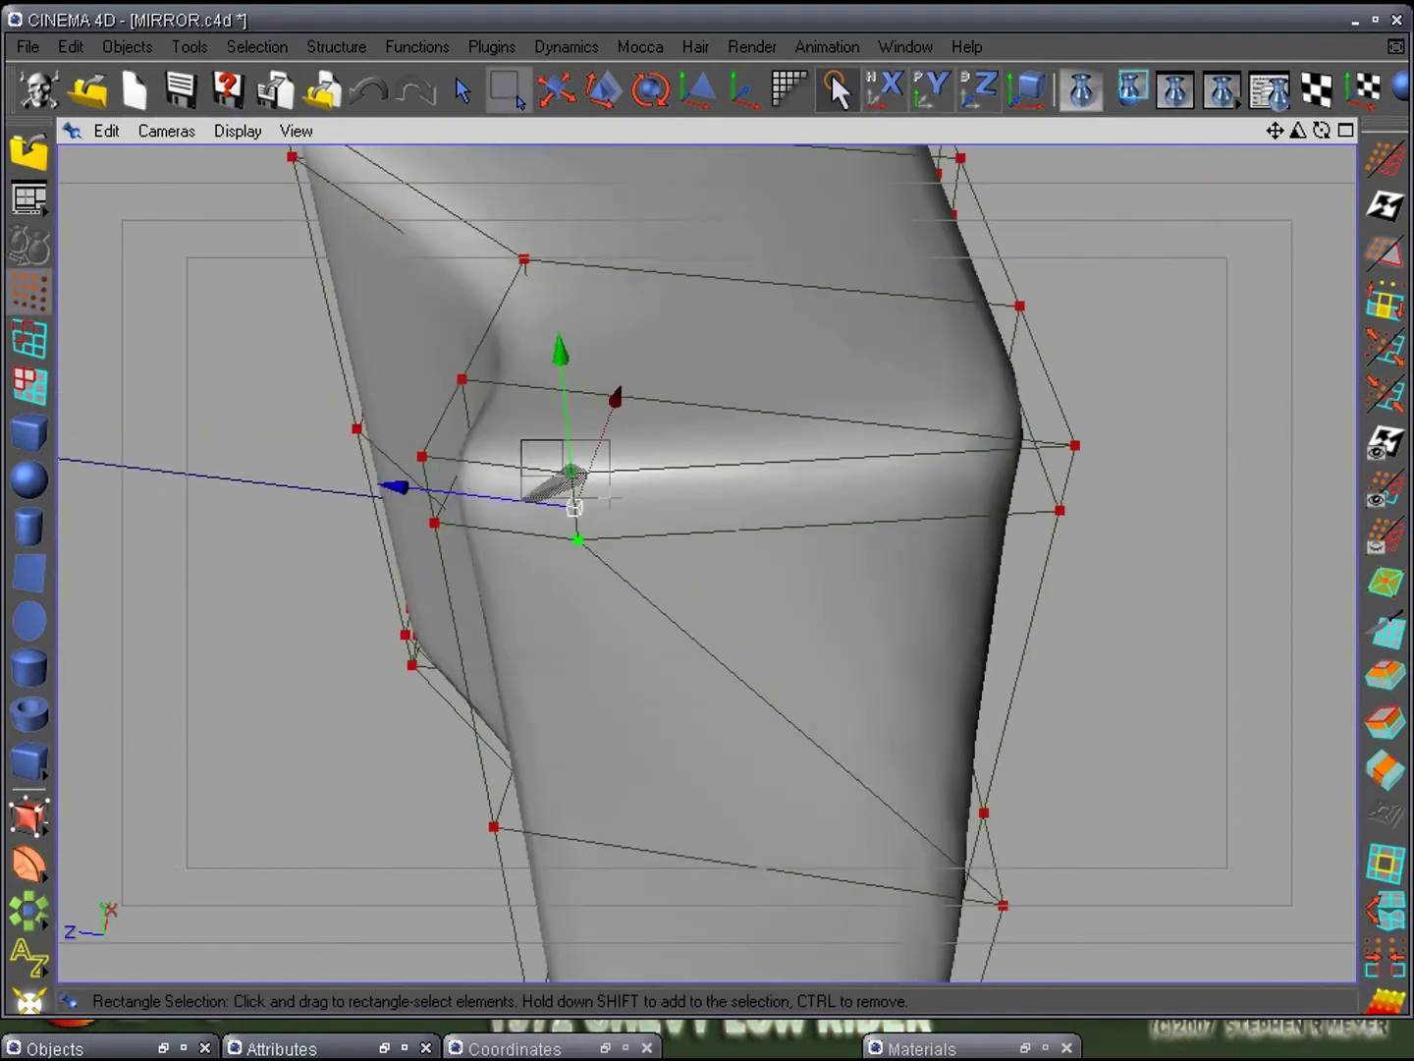
{"action": "left_click", "coordinate": [571, 474]}
{"action": "left_click_drag", "start_coordinate": [391, 461], "coordinate": [287, 463]}
{"action": "left_click_drag", "start_coordinate": [287, 464], "coordinate": [562, 465], "text": "alt"}
{"action": "left_click_drag", "start_coordinate": [1002, 515], "coordinate": [1199, 667]}
{"action": "left_click_drag", "start_coordinate": [902, 538], "coordinate": [488, 482]}
{"action": "left_click_drag", "start_coordinate": [574, 447], "coordinate": [458, 712], "text": "alt"}
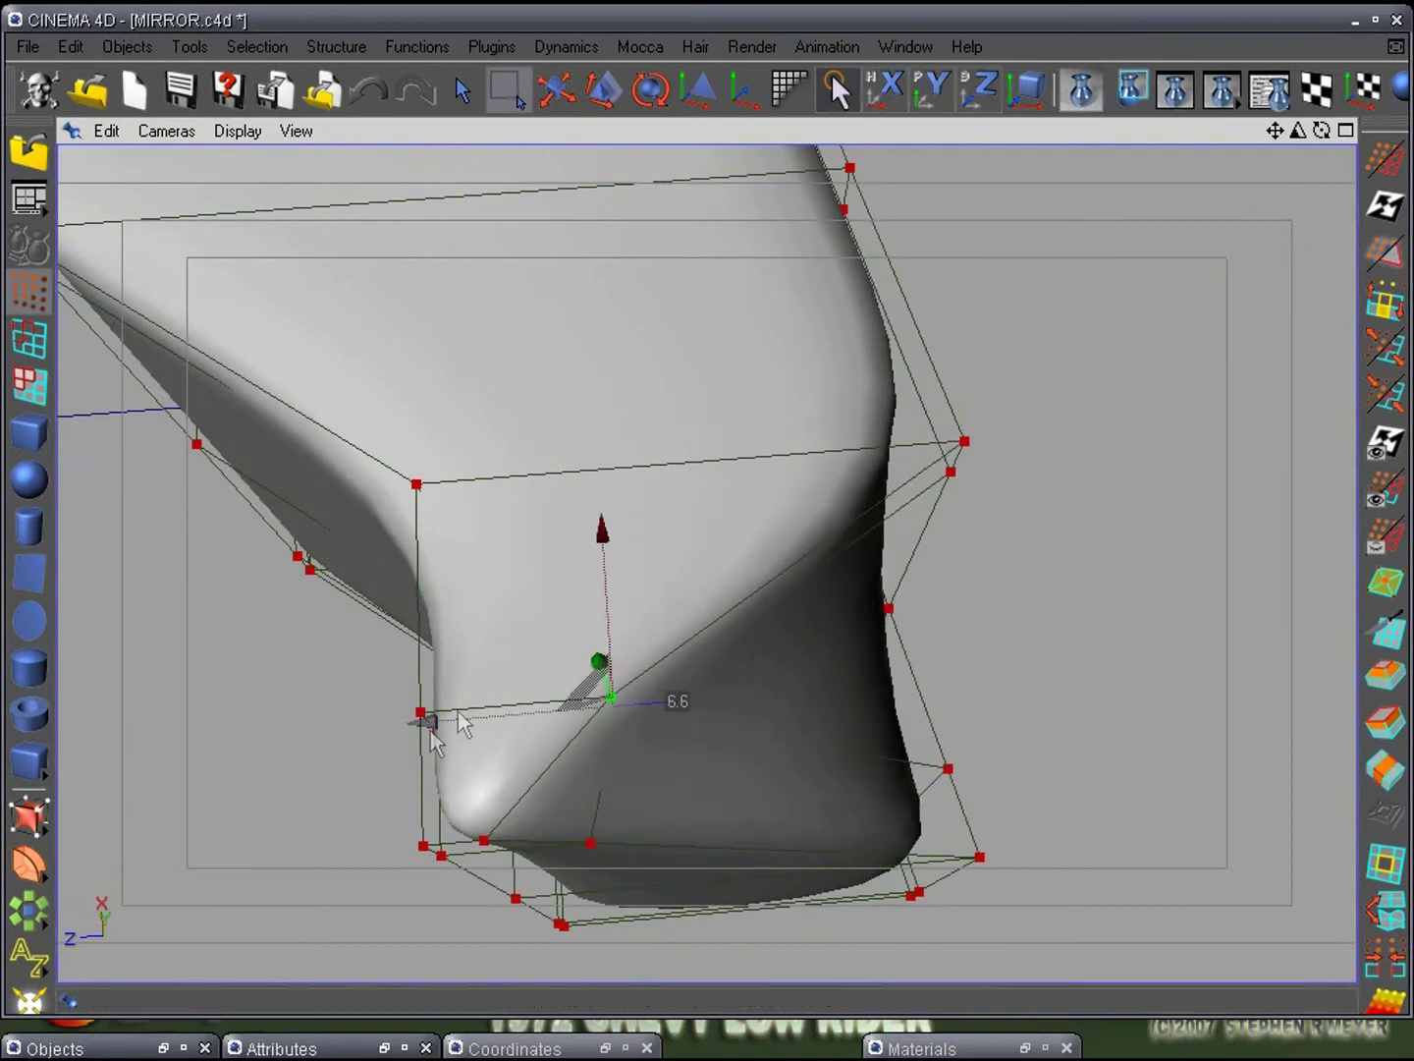
- Move the third column's top points on the flat side inward along Z, and adjust the points just beneath the top edge
{"action": "left_click_drag", "start_coordinate": [843, 612], "coordinate": [982, 516], "text": "alt"}
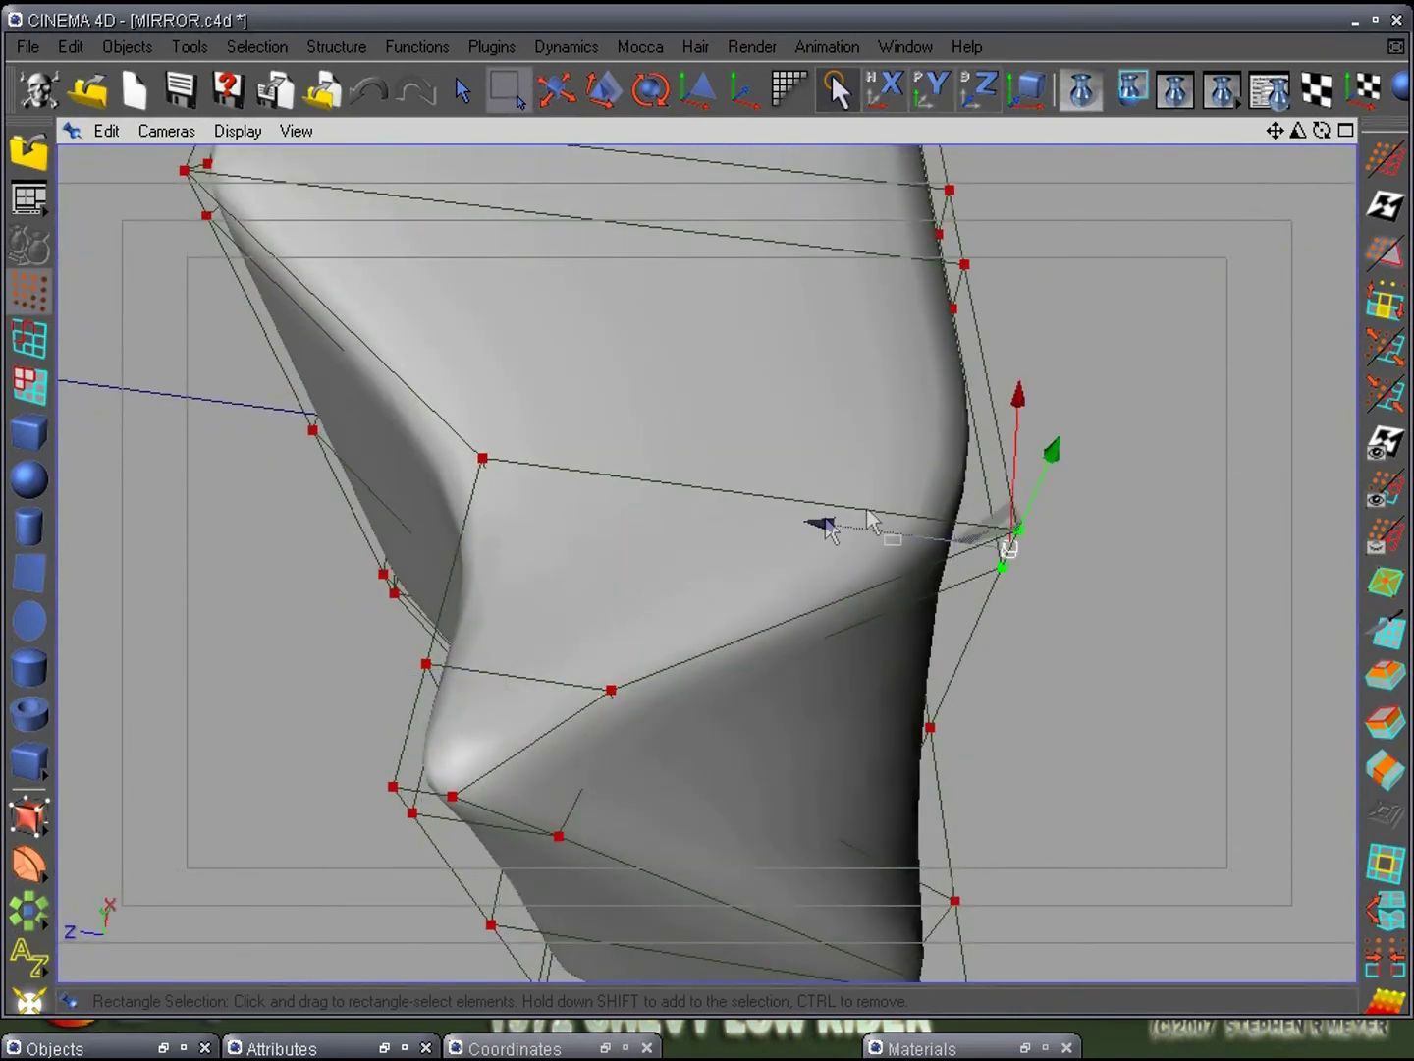
{"action": "left_click_drag", "start_coordinate": [799, 527], "coordinate": [762, 511]}
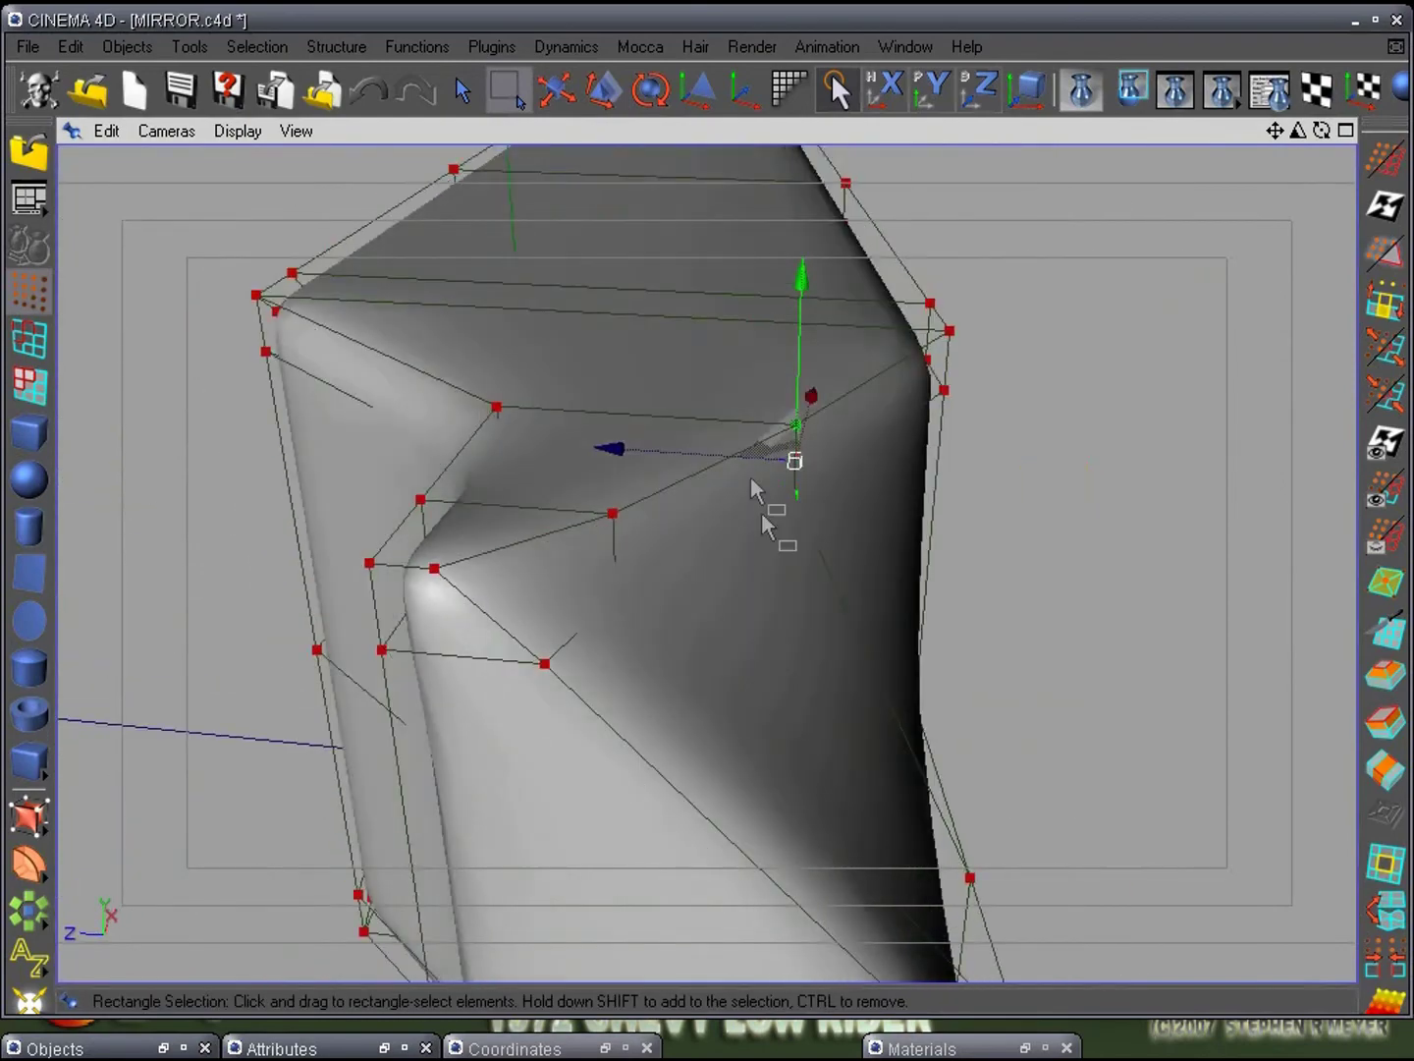
{"action": "left_click_drag", "start_coordinate": [659, 503], "coordinate": [496, 646], "text": "alt"}
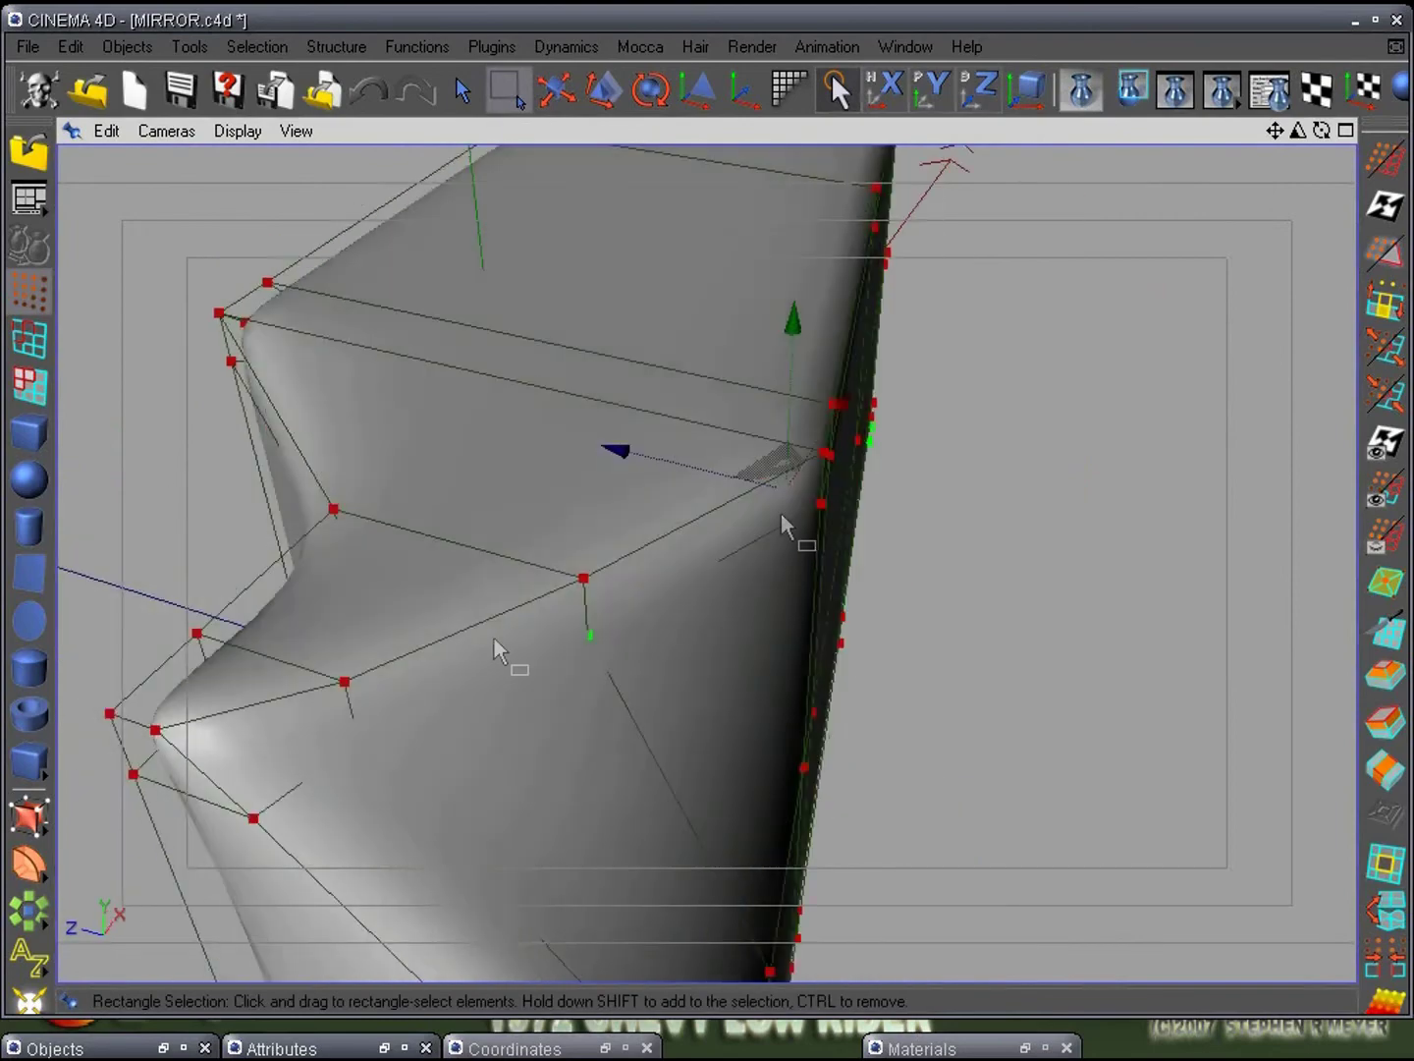
{"action": "left_click_drag", "start_coordinate": [614, 668], "coordinate": [777, 656], "text": "alt"}
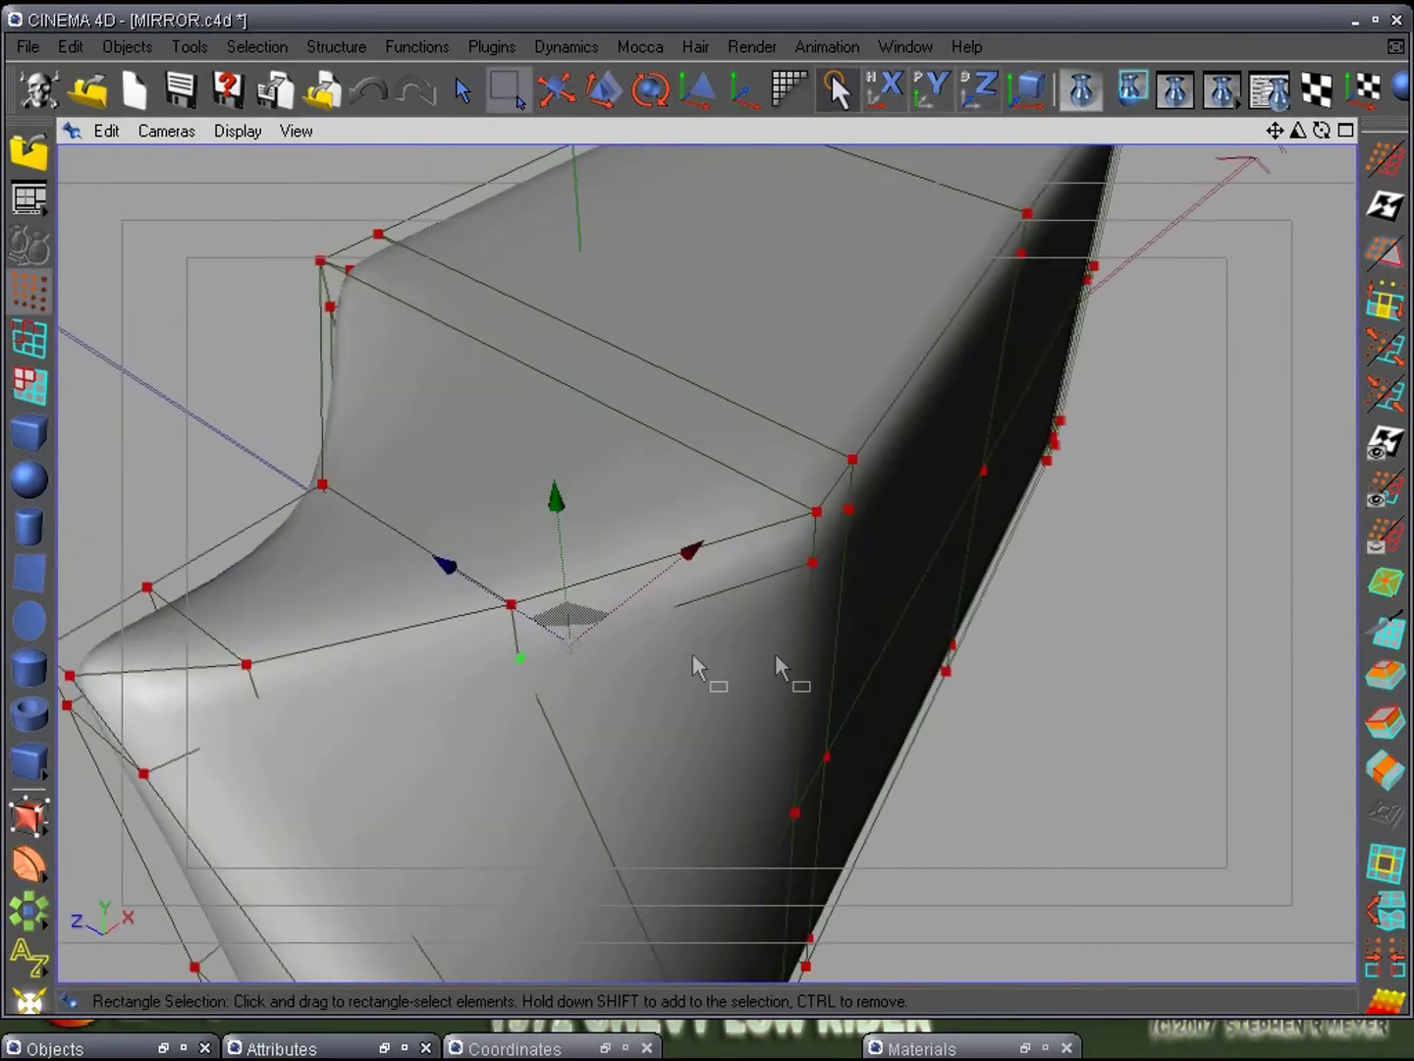
{"action": "left_click_drag", "start_coordinate": [492, 641], "coordinate": [551, 679]}
{"action": "left_click_drag", "start_coordinate": [609, 747], "coordinate": [770, 648], "text": "alt"}
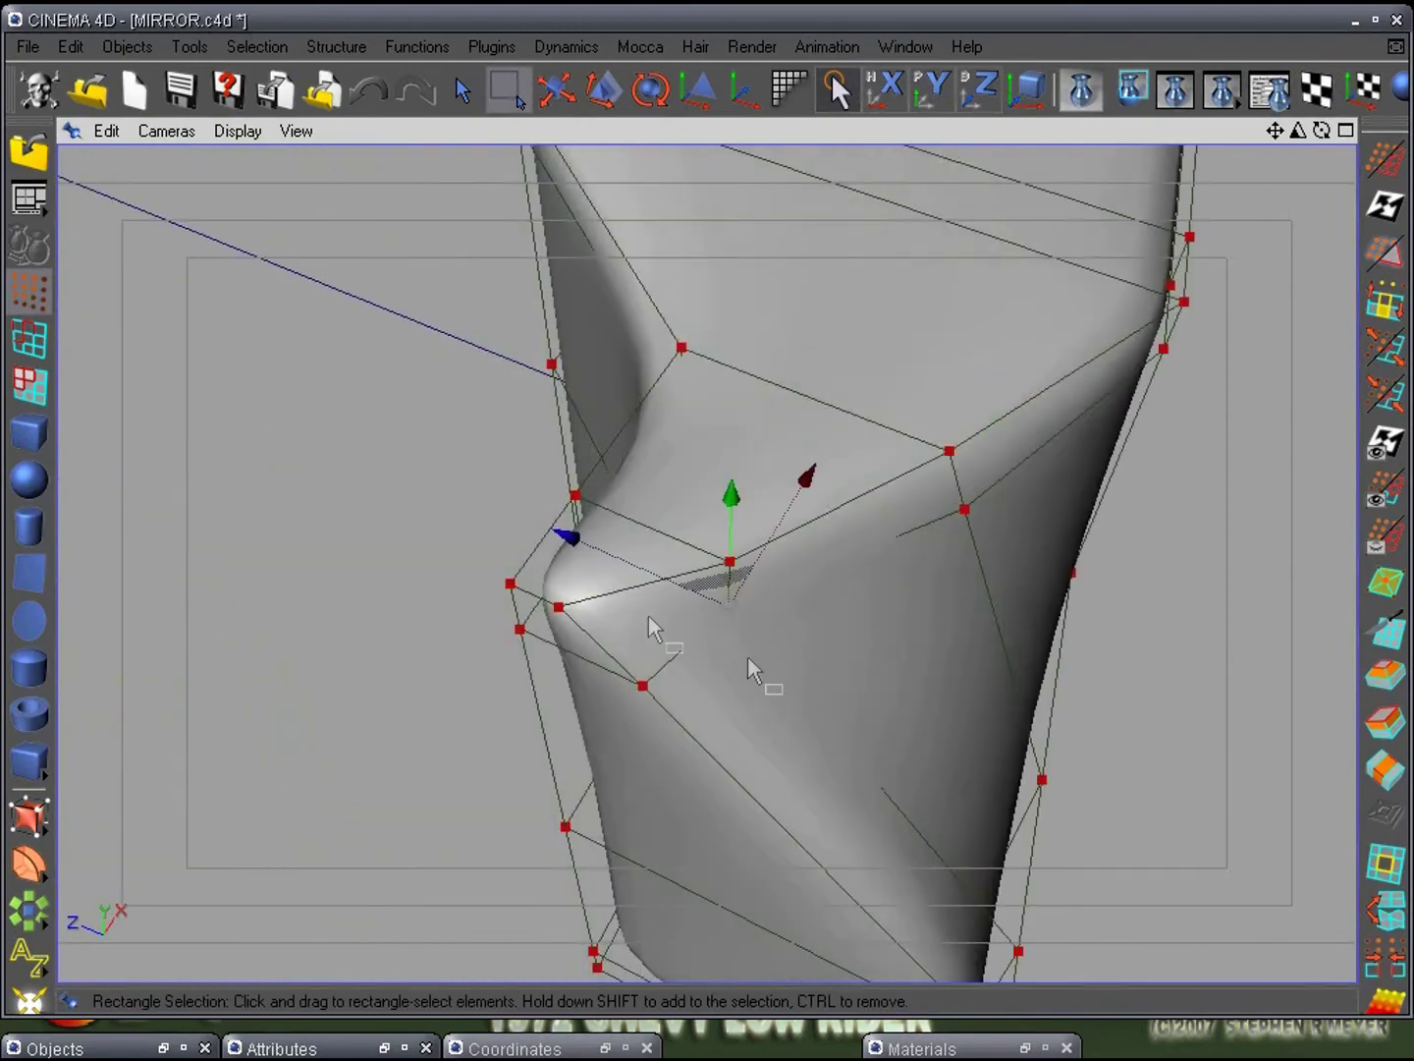
{"action": "left_click_drag", "start_coordinate": [567, 539], "coordinate": [770, 757]}
- Adjust the third column's bottom points on the flat side along X, and check the wide end in the front and perspective views
{"action": "key", "text": "d"}
{"action": "left_click_drag", "start_coordinate": [581, 633], "coordinate": [900, 711]}
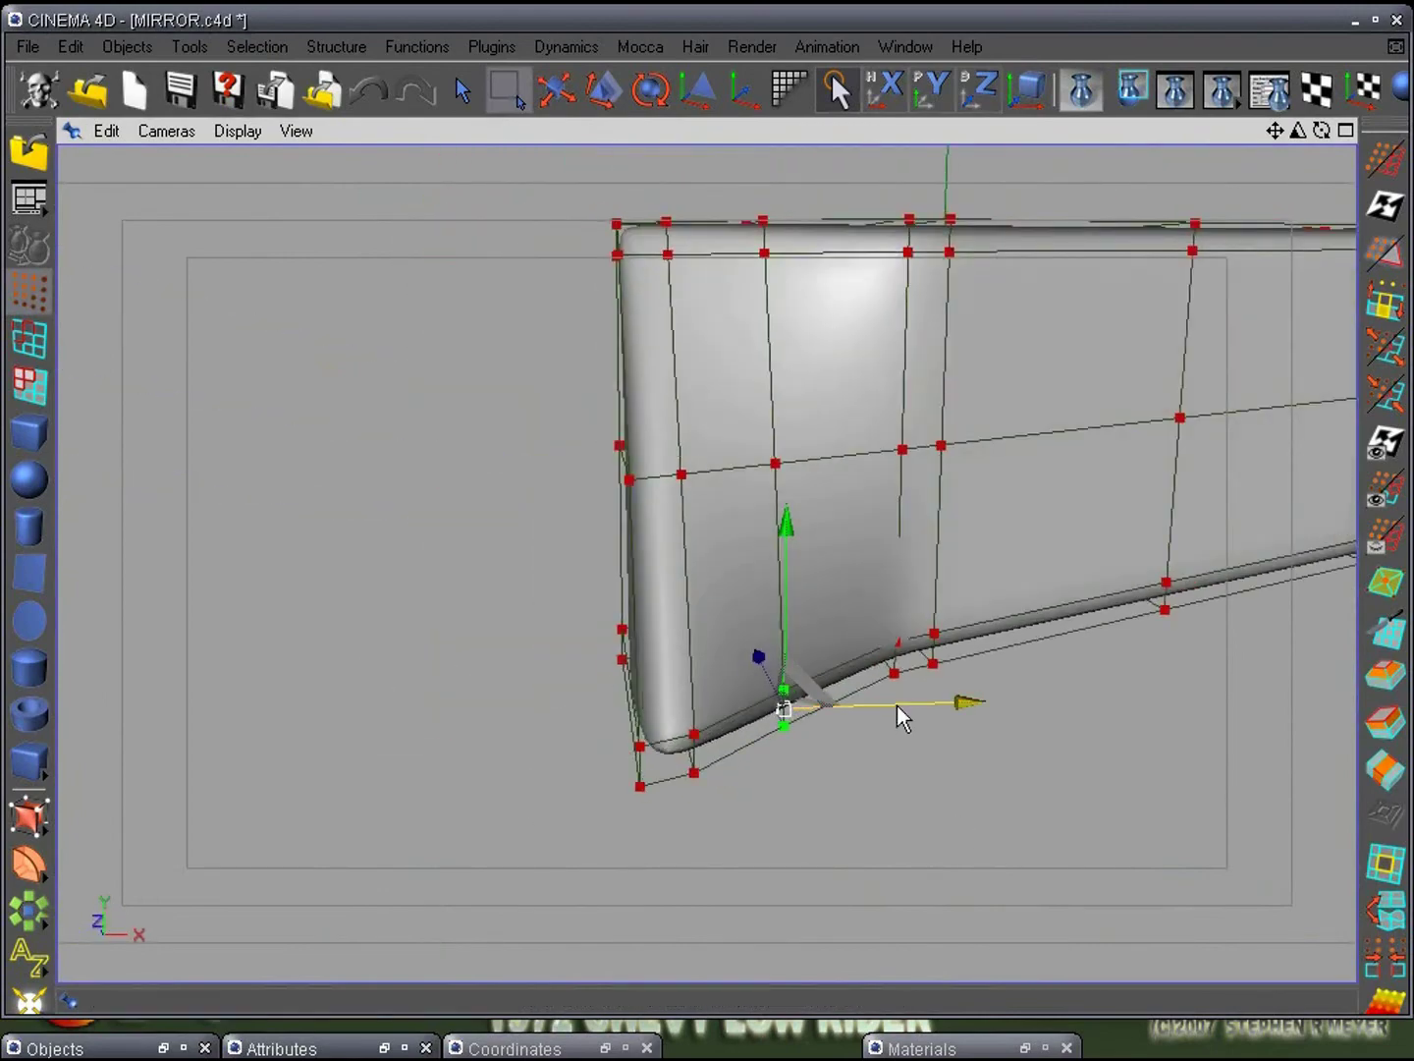
{"action": "key", "text": "F4"}
{"action": "right_click_drag", "start_coordinate": [927, 731], "coordinate": [723, 550], "text": "alt"}
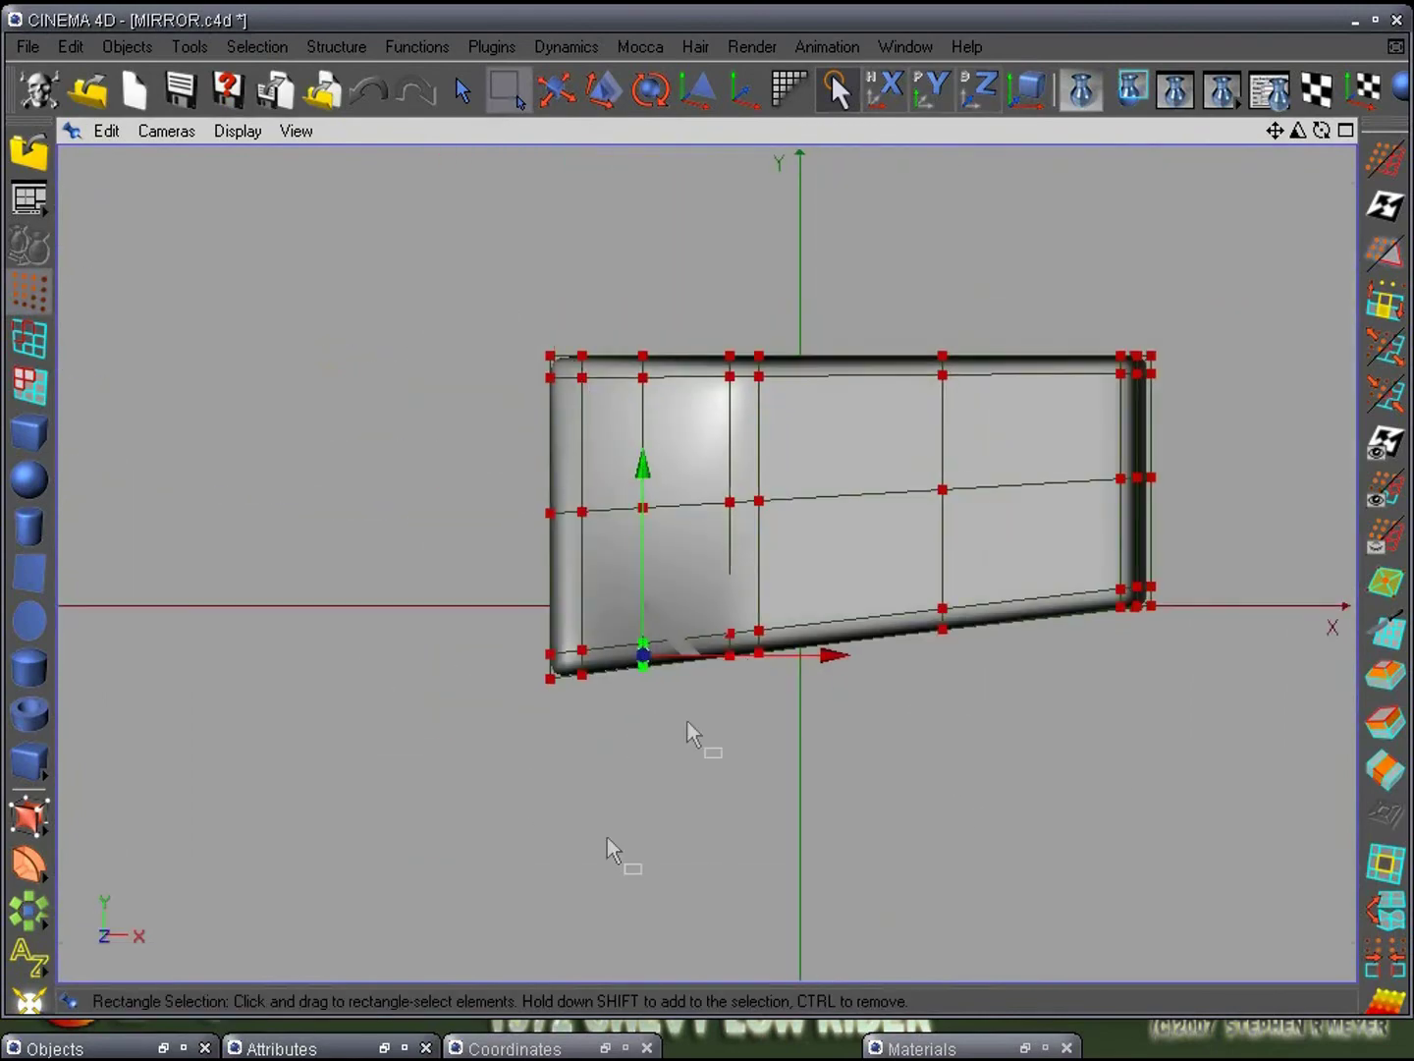
{"action": "middle_click_drag", "start_coordinate": [687, 720], "coordinate": [612, 752], "text": "alt"}
{"action": "key", "text": "F1"}
{"action": "left_click_drag", "start_coordinate": [550, 825], "coordinate": [302, 826], "text": "alt"}
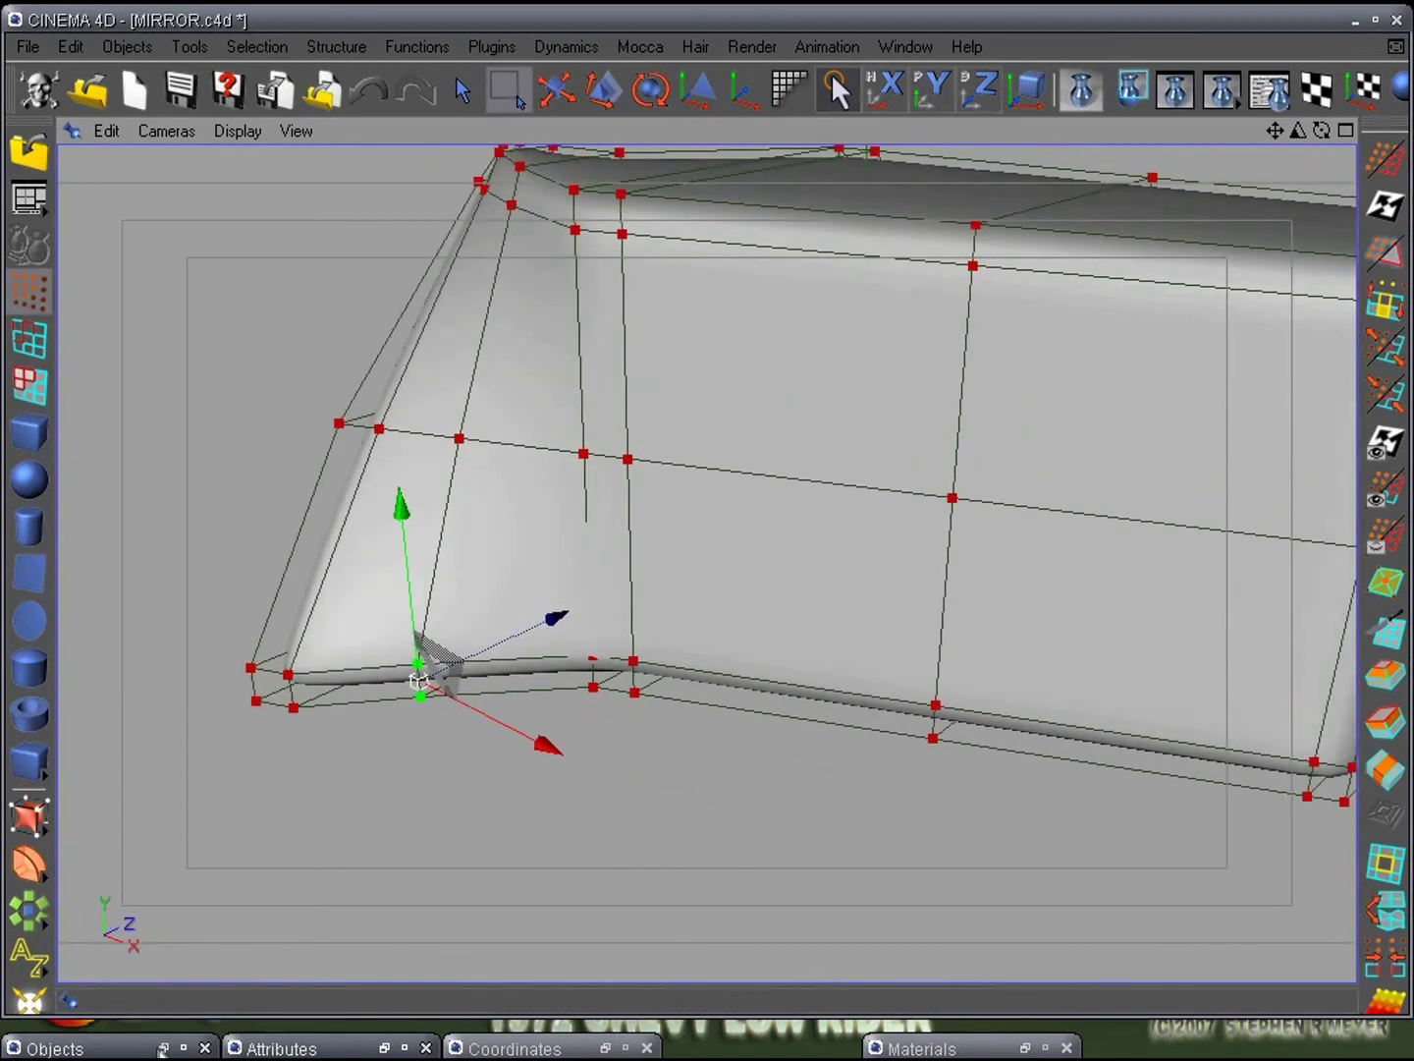
- Select the Cube mesh in the object list and switch to the STEP-2-BOX-MODEL-BODY-tut-delete.c4d document
{"action": "left_click", "coordinate": [55, 1048]}
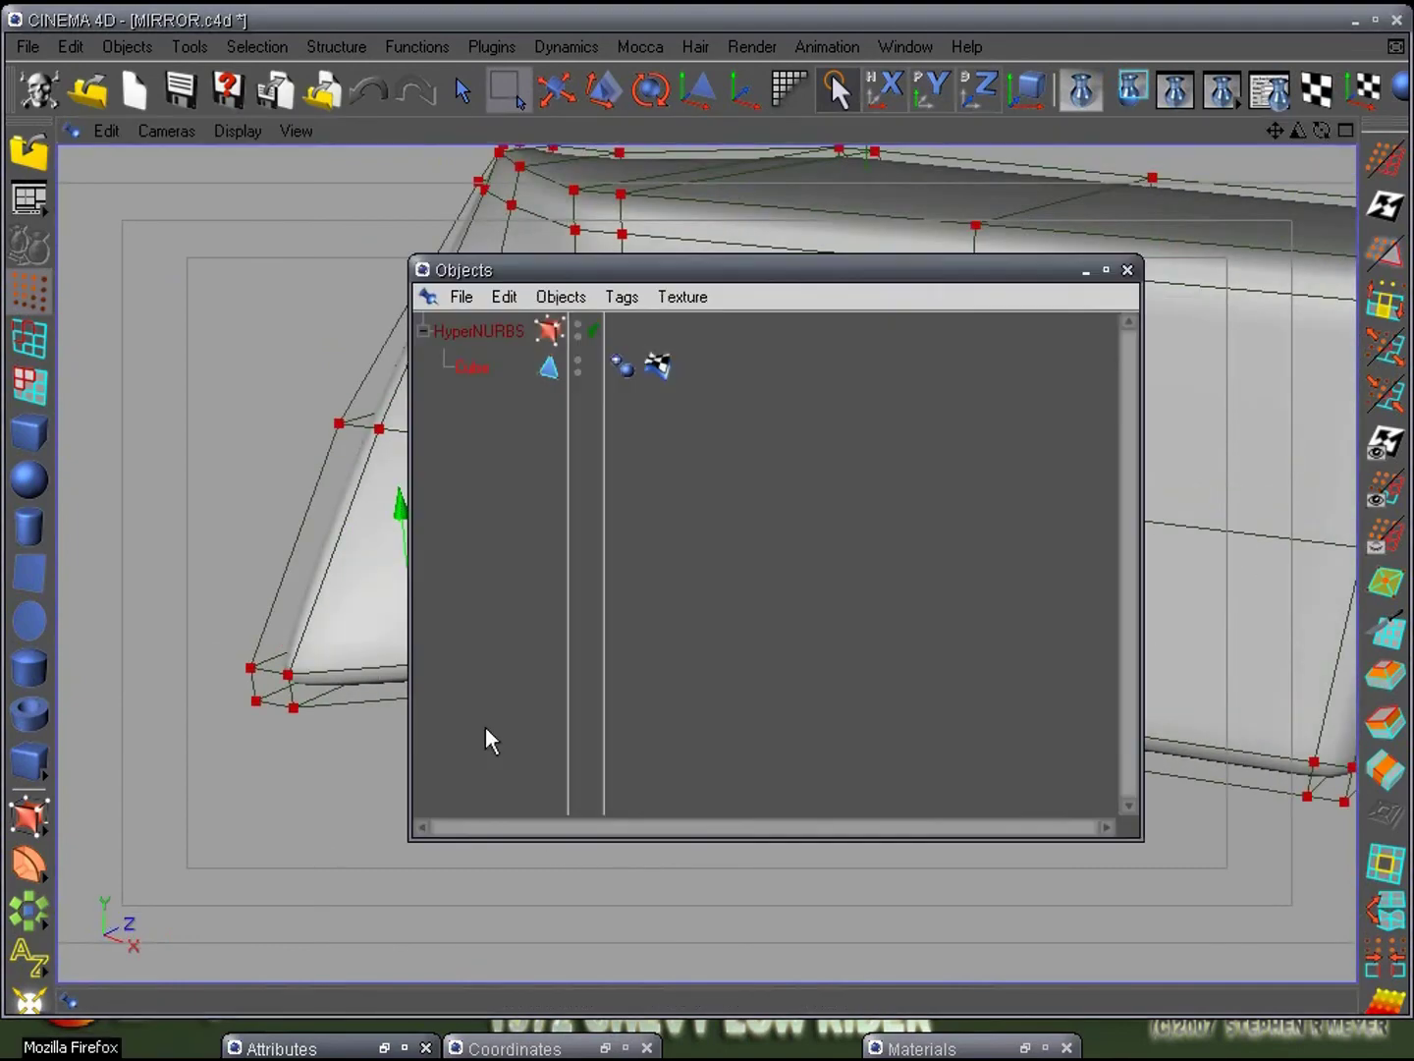
{"action": "double_click", "coordinate": [472, 370]}
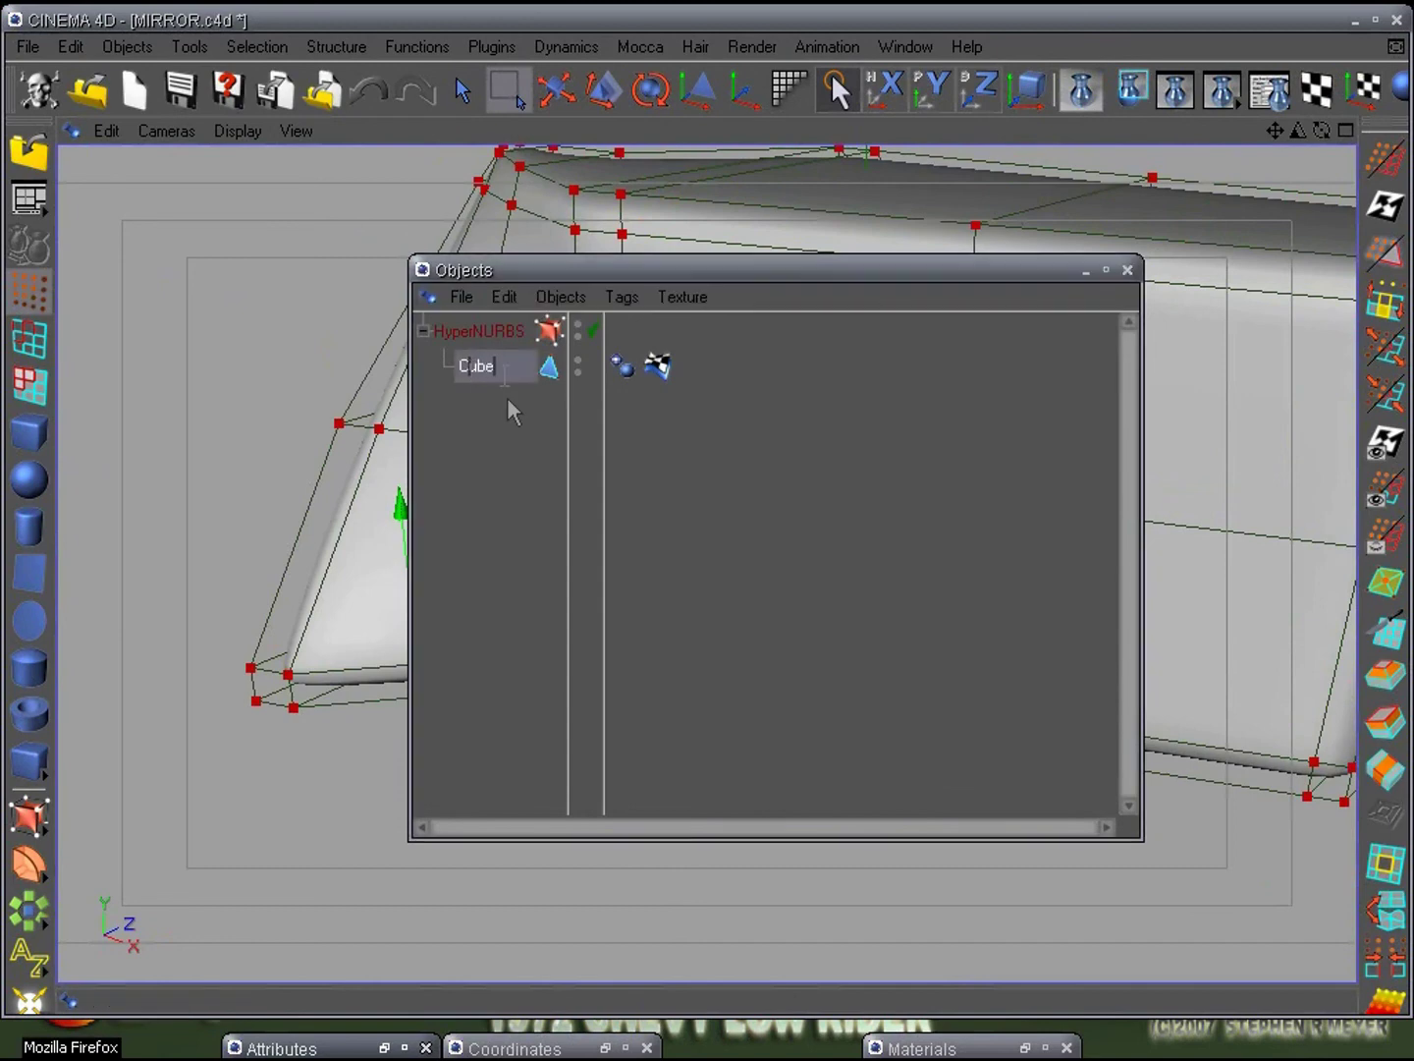
{"action": "left_click", "coordinate": [475, 369]}
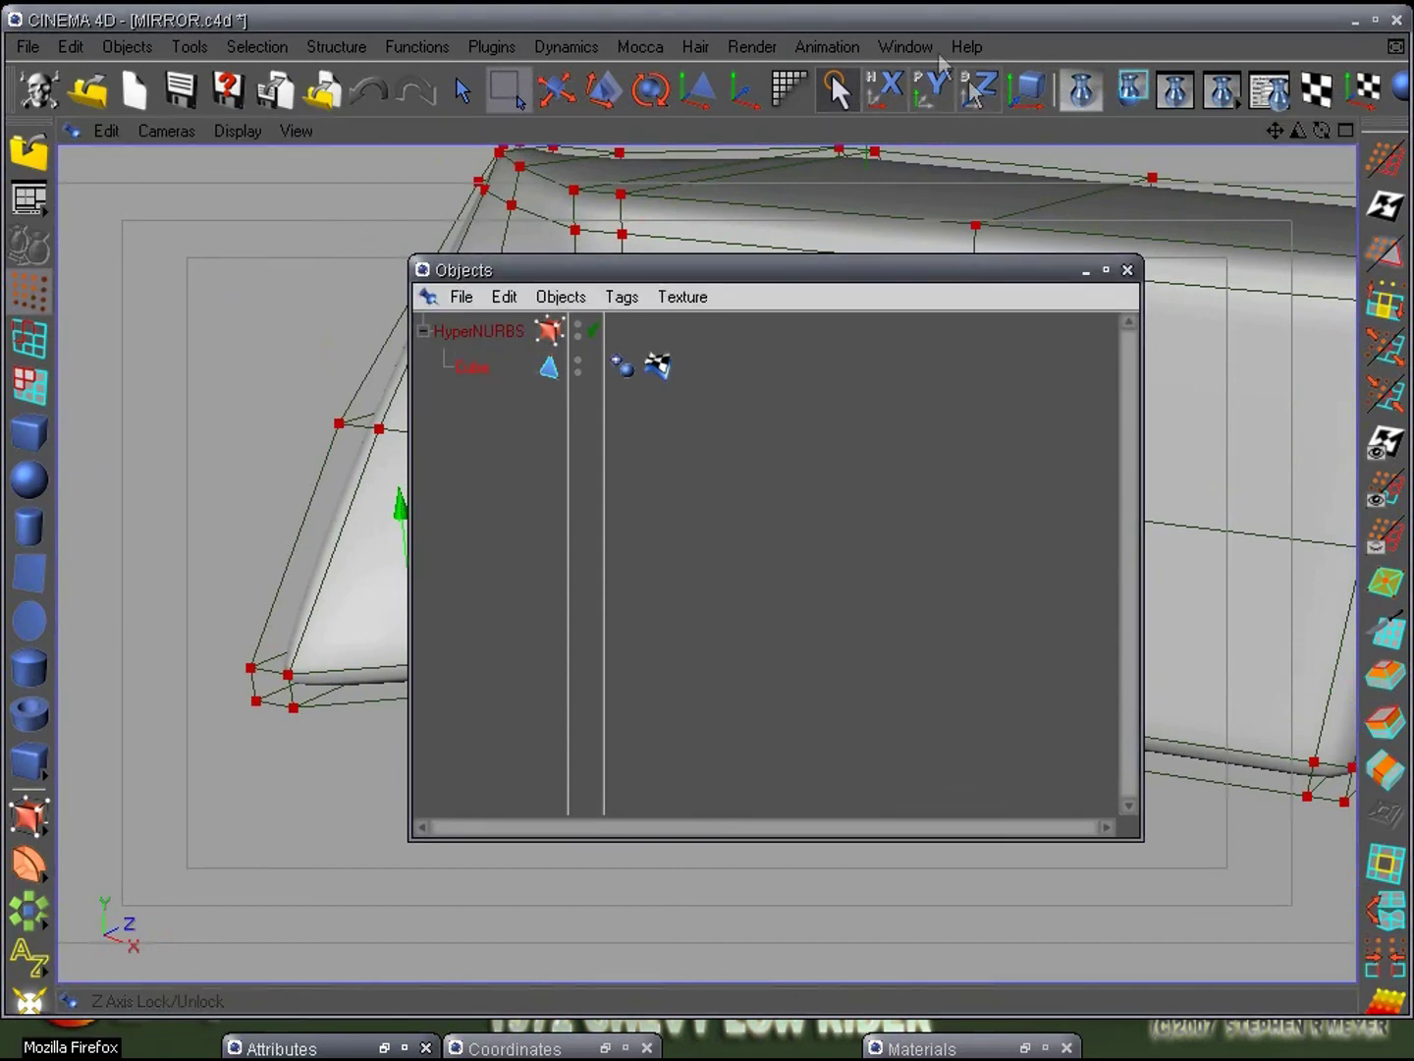
{"action": "left_click", "coordinate": [904, 47]}
{"action": "left_click", "coordinate": [918, 687]}
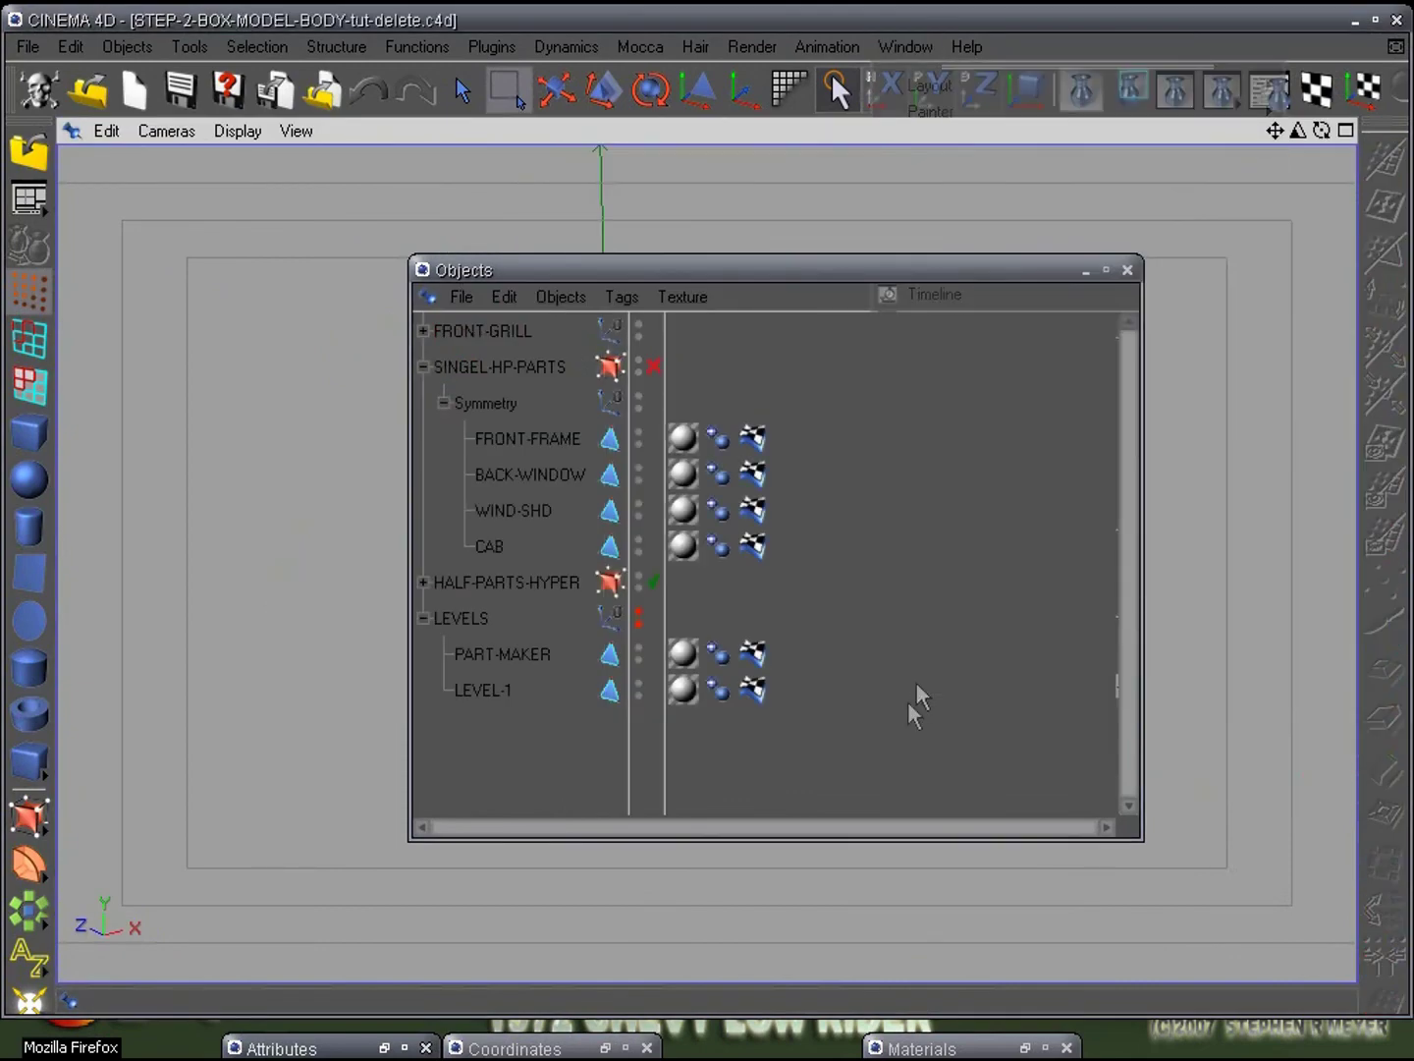